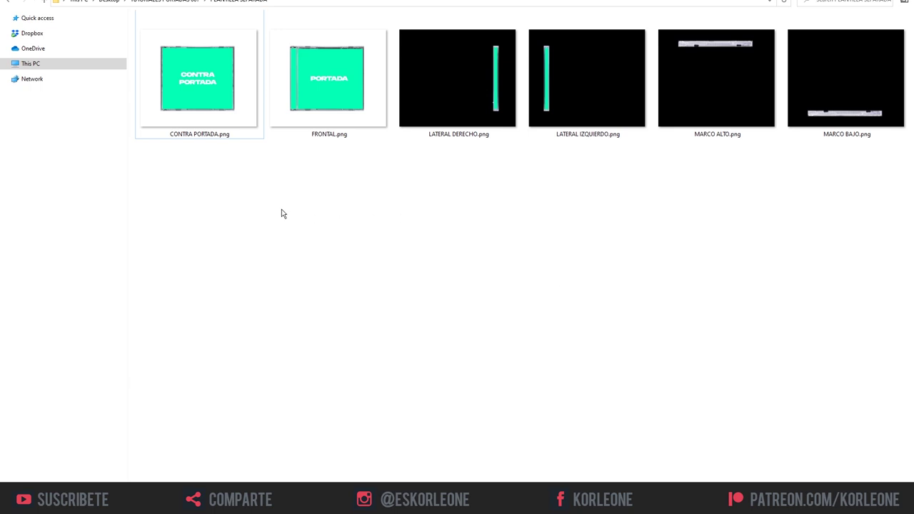
Step: Select and then deselect the first few CD-case PNG files in the parts folder
{"action": "mouse_move", "coordinate": [216, 227]}
{"action": "left_mouse_down"}
{"action": "mouse_move", "coordinate": [582, 89]}
{"action": "mouse_move", "coordinate": [371, 78]}
{"action": "left_mouse_up"}
{"action": "left_click", "coordinate": [803, 193]}
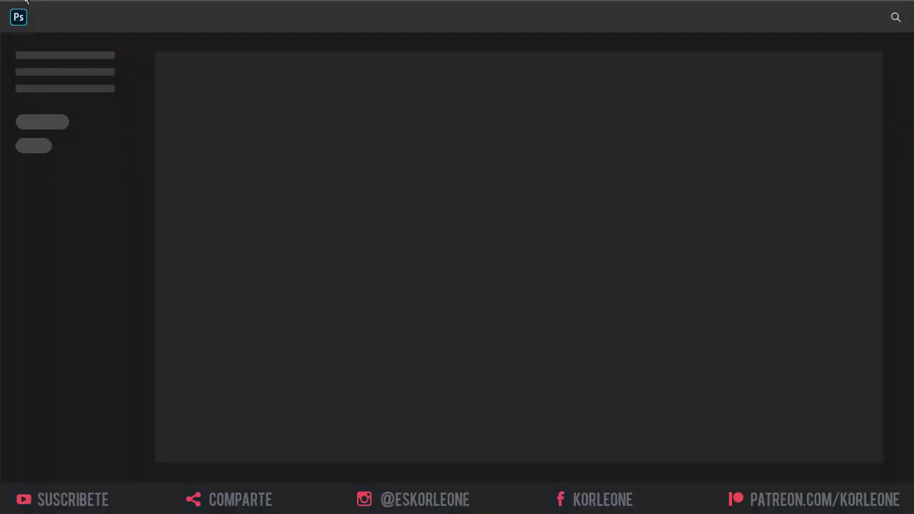
Step: Stack all six CD-case PNGs as layers in a new Untitled-1 document using Load Files into Stack
{"action": "left_click", "coordinate": [25, 2]}
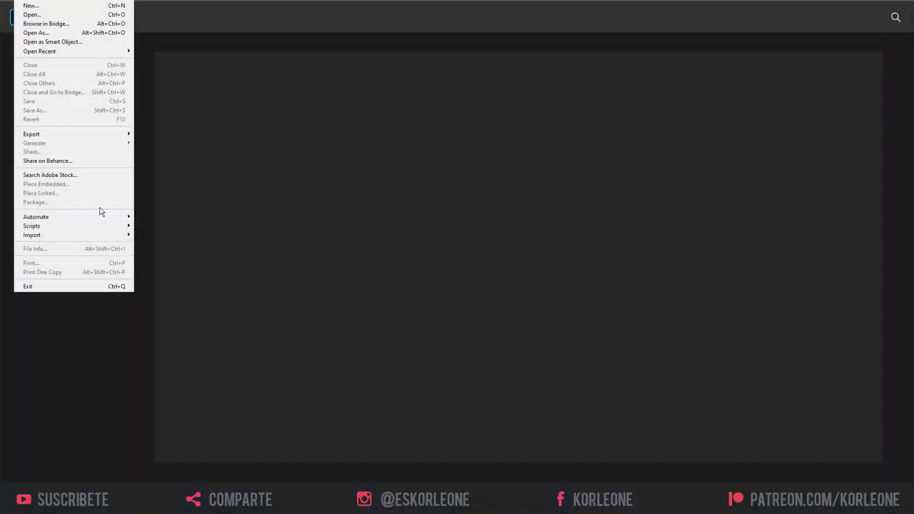
{"action": "left_click", "coordinate": [86, 233]}
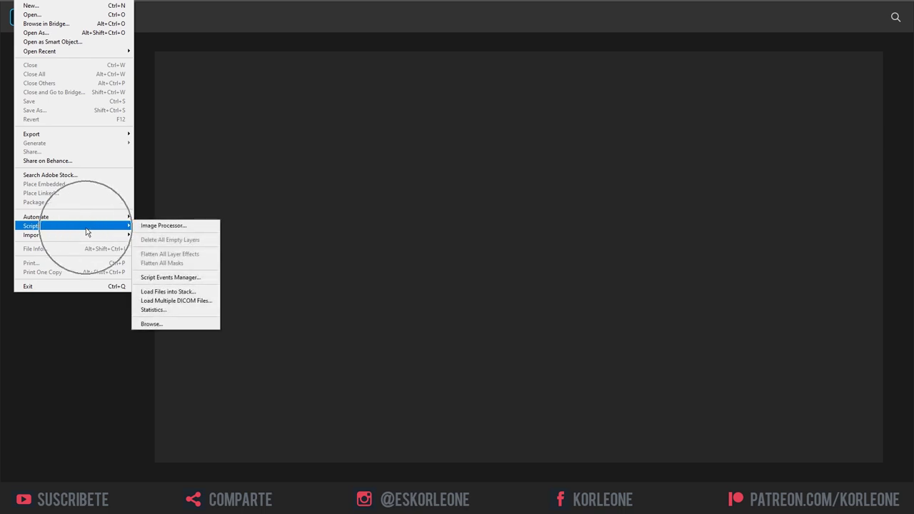
{"action": "left_click", "coordinate": [183, 294]}
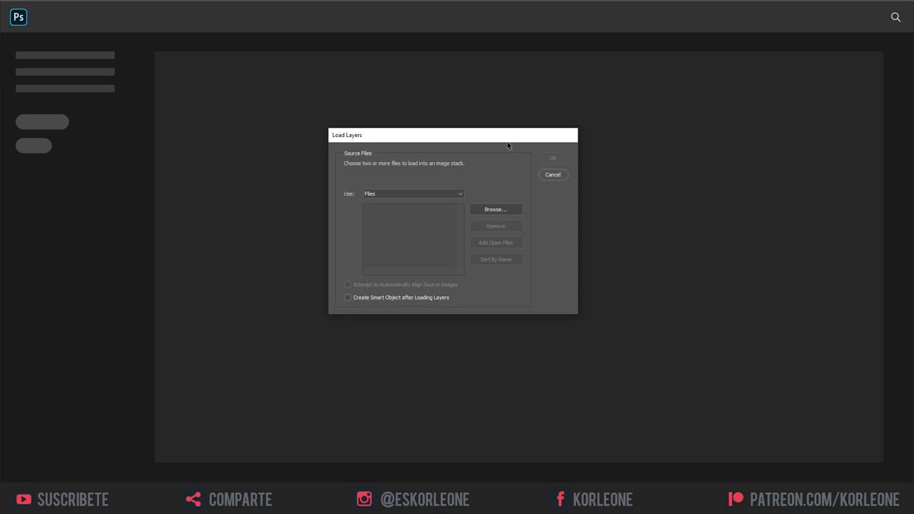
{"action": "left_click", "coordinate": [496, 210]}
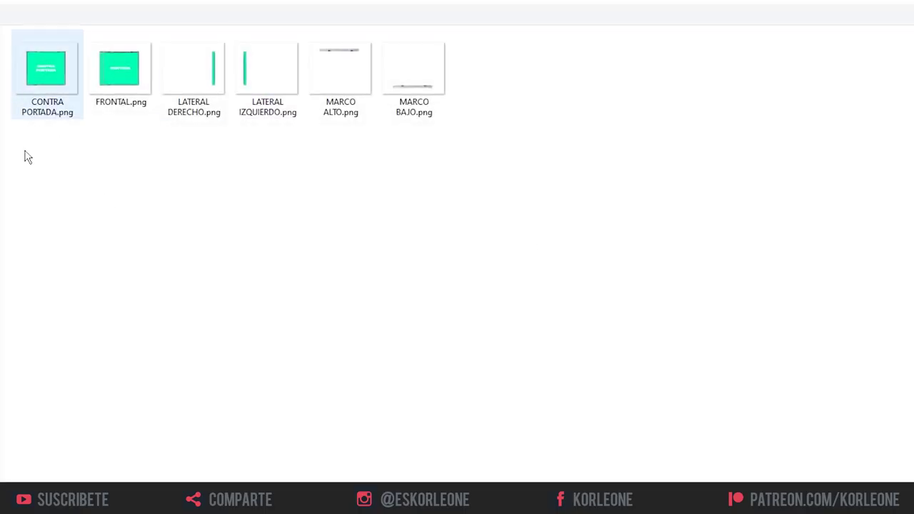
{"action": "left_click_drag", "start_coordinate": [495, 161], "coordinate": [38, 61]}
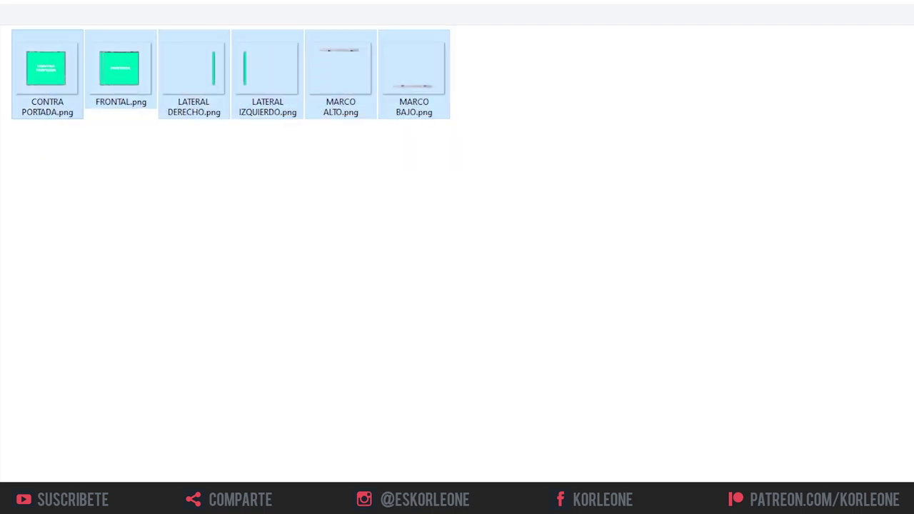
{"action": "key", "text": "Return"}
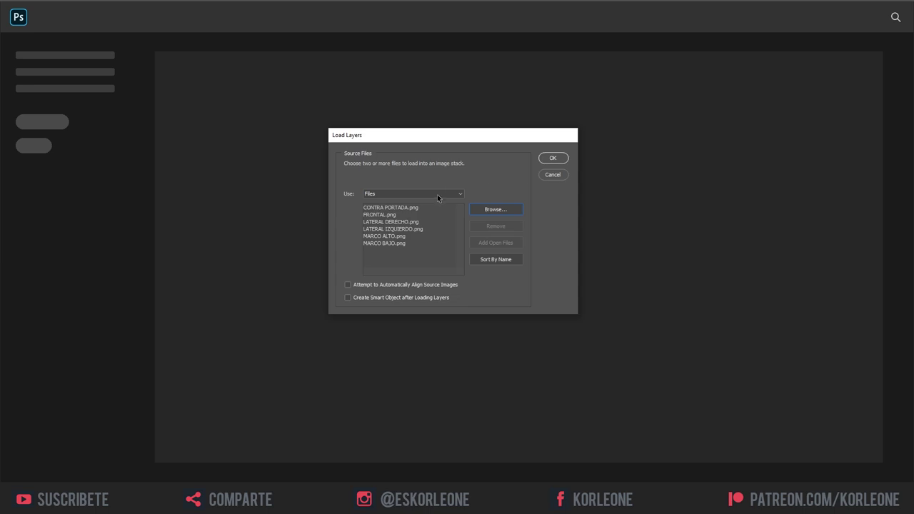
{"action": "left_click", "coordinate": [553, 158]}
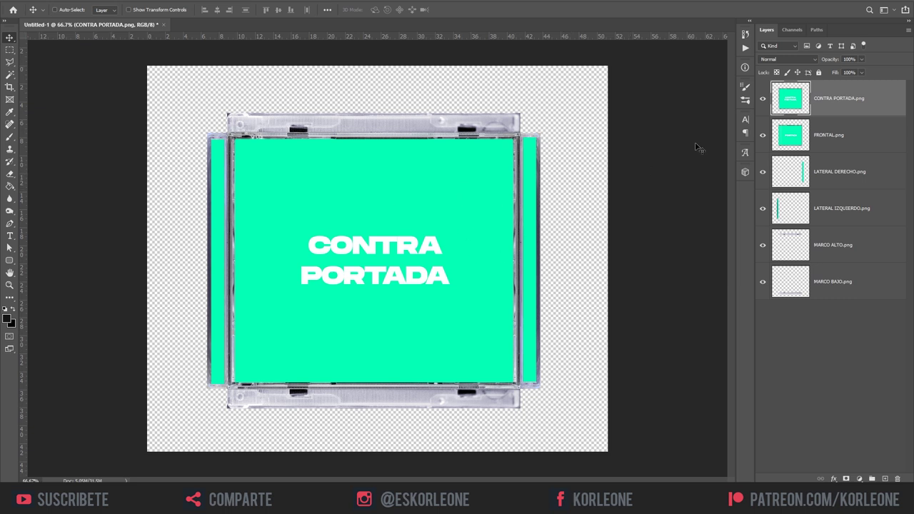
Step: Tag the CONTRA PORTADA layer orange and hide it to reveal the PORTADA front cover
{"action": "right_click", "coordinate": [763, 112]}
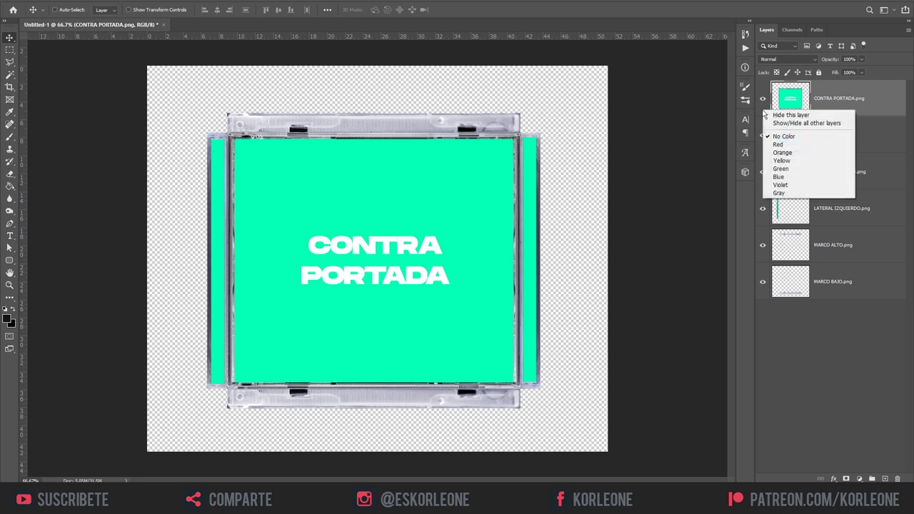
{"action": "left_click", "coordinate": [786, 153]}
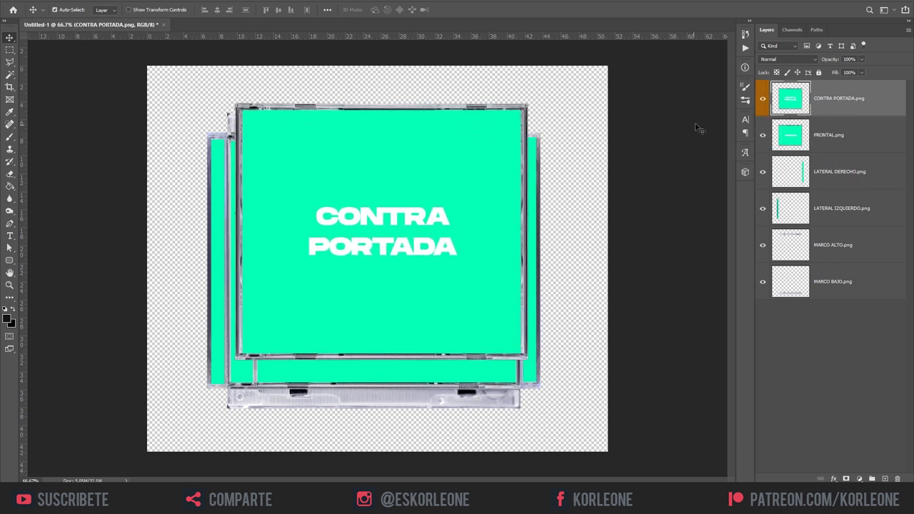
{"action": "left_click", "coordinate": [763, 102]}
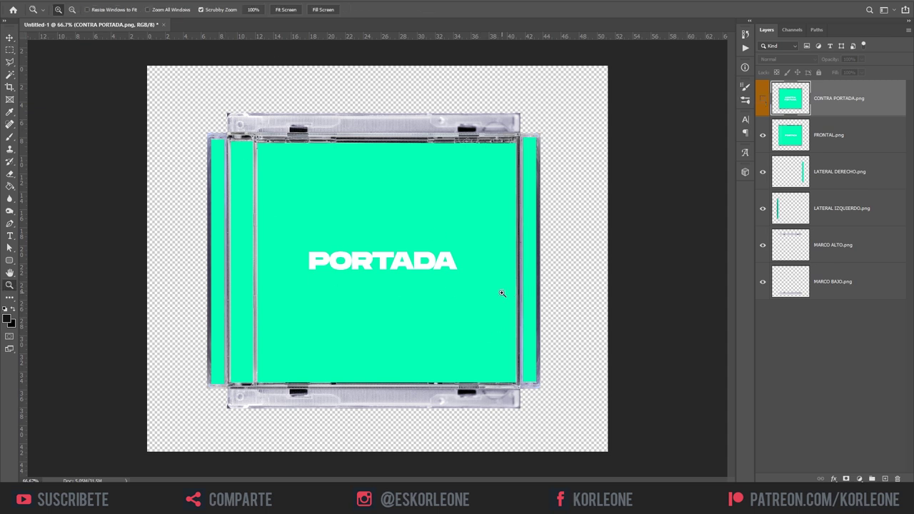
{"action": "left_click_drag", "start_coordinate": [500, 292], "coordinate": [595, 299]}
{"action": "key", "text": "v"}
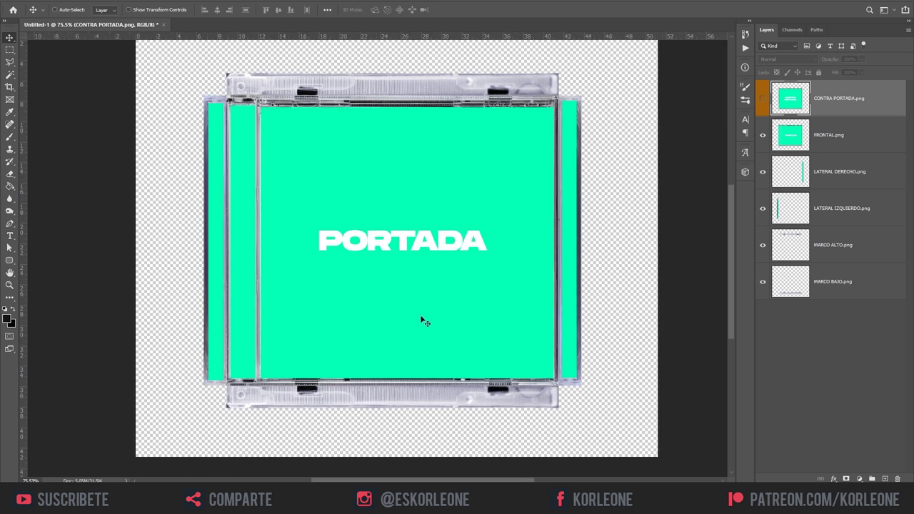
Step: Place the KORLEONE BRUJA XAMPLE cover design over the case and rasterize its layer
{"action": "left_click_drag", "start_coordinate": [422, 322], "coordinate": [429, 367]}
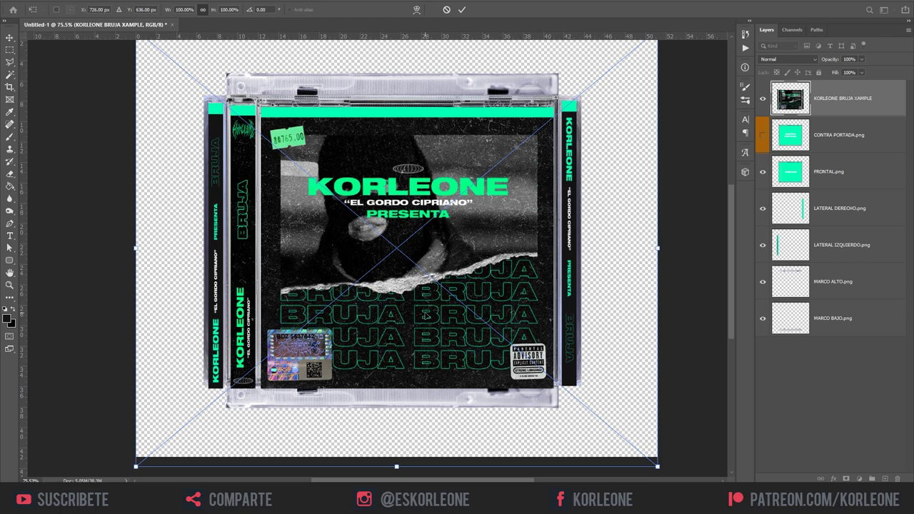
{"action": "key", "text": "Return"}
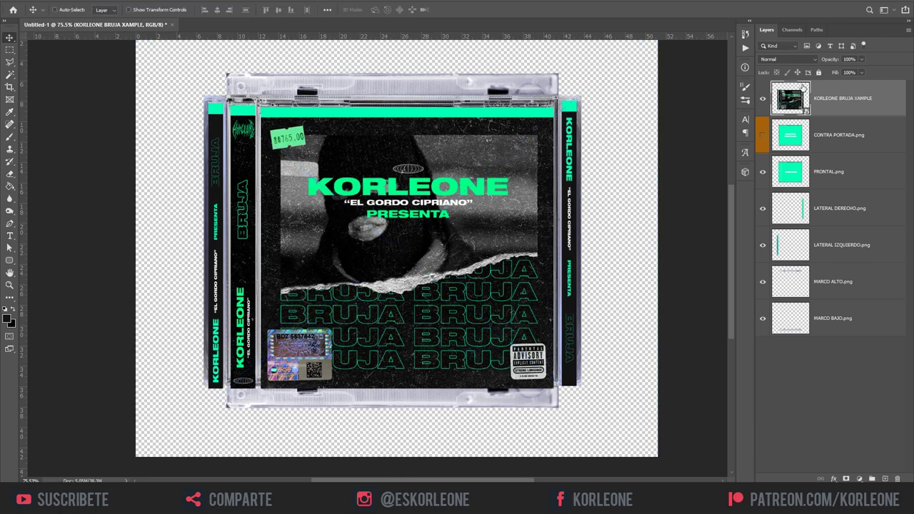
{"action": "mouse_move", "coordinate": [243, 134]}
{"action": "left_mouse_down"}
{"action": "mouse_move", "coordinate": [542, 178]}
{"action": "mouse_move", "coordinate": [443, 176]}
{"action": "left_mouse_up"}
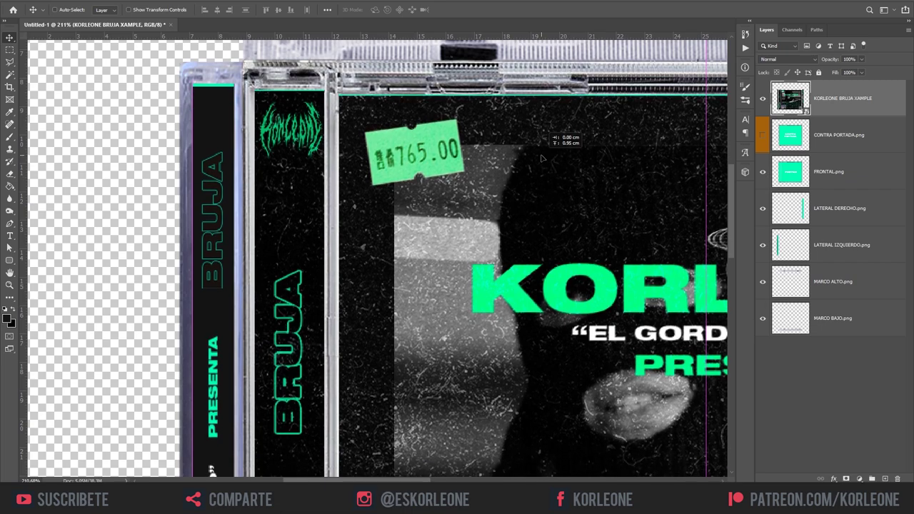
{"action": "key", "text": "ctrl+0"}
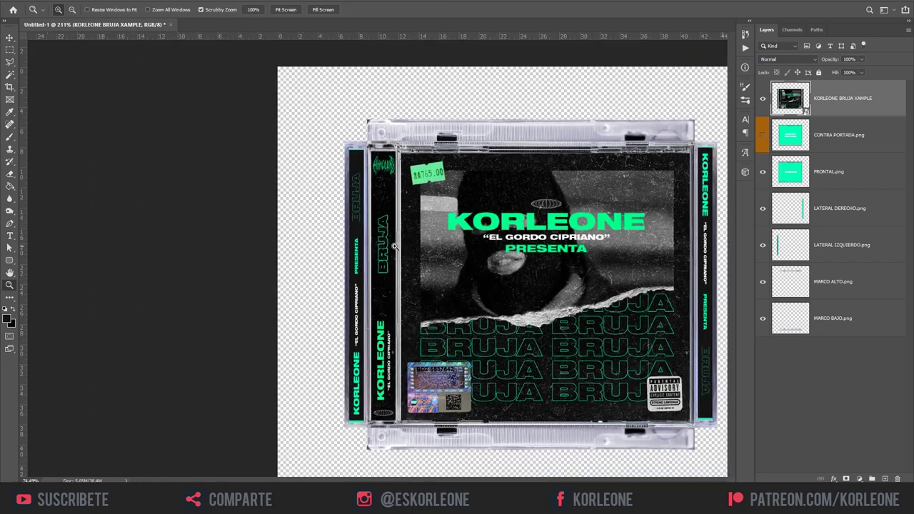
{"action": "key", "text": "v"}
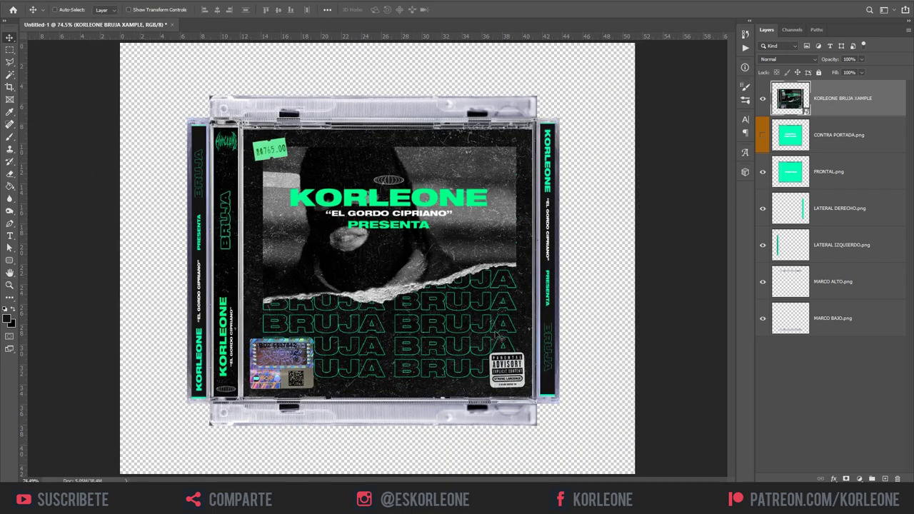
{"action": "right_click", "coordinate": [844, 107]}
{"action": "left_click", "coordinate": [788, 248]}
Step: Marquee the artwork's right spine area down to the case bottom and transform it
{"action": "key", "text": "m"}
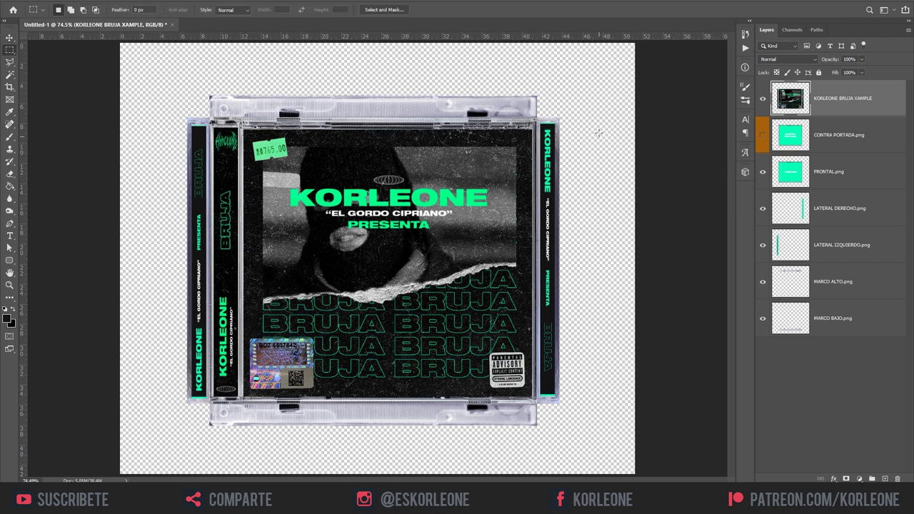
{"action": "left_click_drag", "start_coordinate": [558, 338], "coordinate": [539, 452]}
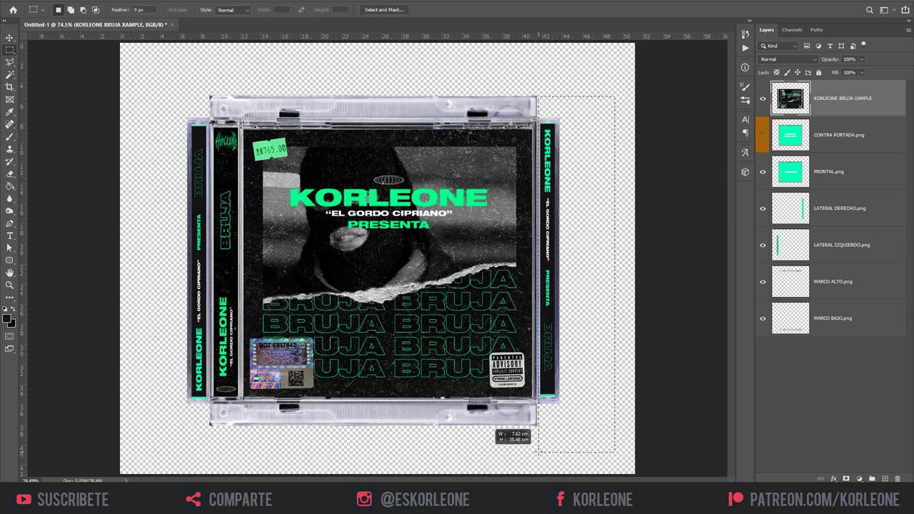
{"action": "key", "text": "v"}
{"action": "scroll", "coordinate": [559, 405], "scroll_direction": "up", "scroll_amount": 10}
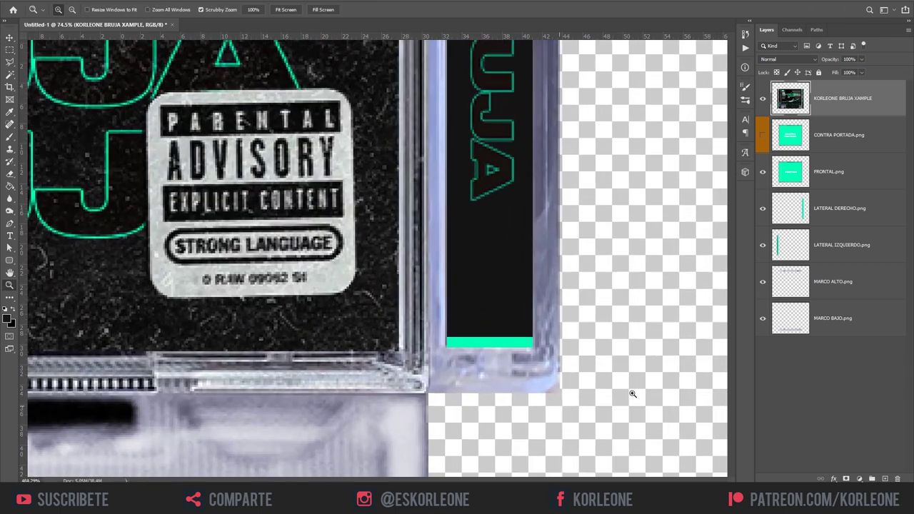
{"action": "key", "text": "ctrl+t"}
{"action": "left_click_drag", "start_coordinate": [504, 313], "coordinate": [471, 165]}
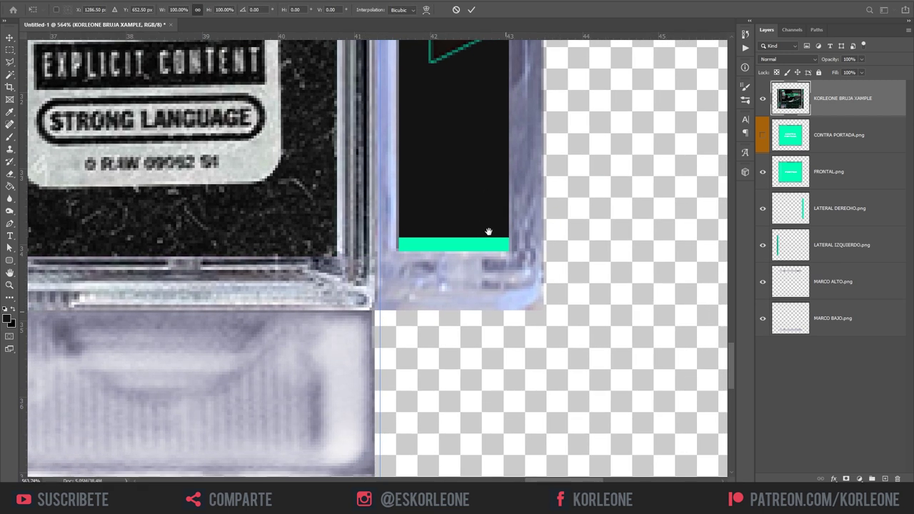
{"action": "key", "text": "Return"}
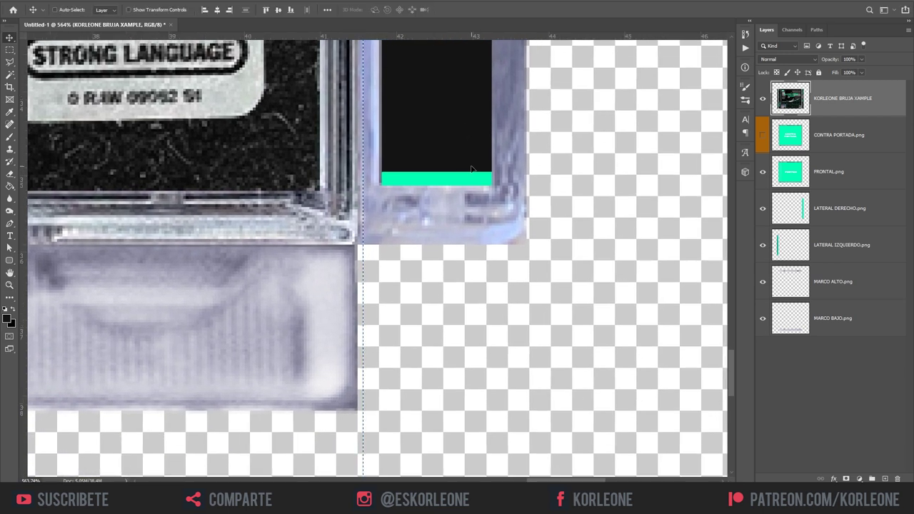
{"action": "scroll", "coordinate": [482, 259], "scroll_direction": "down", "scroll_amount": 2}
{"action": "scroll", "coordinate": [478, 264], "scroll_direction": "down", "scroll_amount": 2}
{"action": "scroll", "coordinate": [478, 263], "scroll_direction": "down", "scroll_amount": 2}
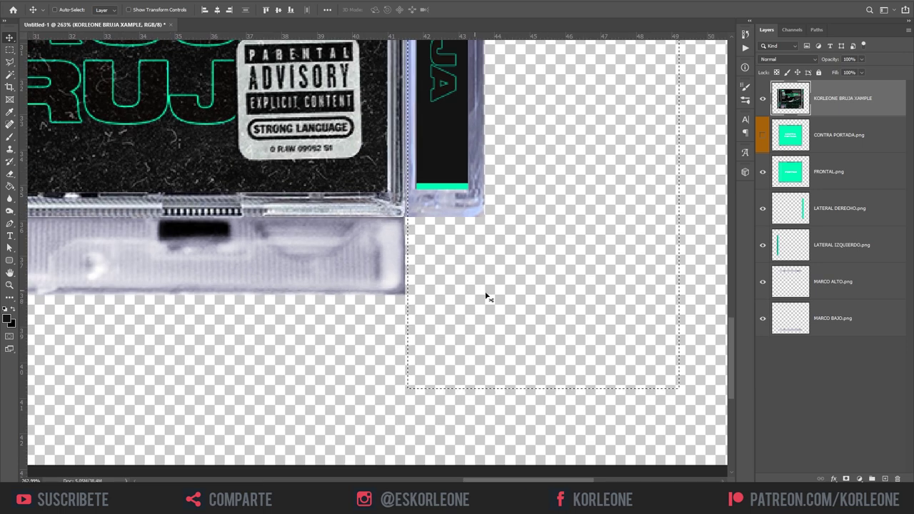
Step: Stretch the right spine strip slightly down and up to match the case edge
{"action": "key", "text": "ctrl+t"}
{"action": "left_click_drag", "start_coordinate": [543, 388], "coordinate": [546, 396]}
{"action": "scroll", "coordinate": [514, 343], "scroll_direction": "up", "scroll_amount": 5}
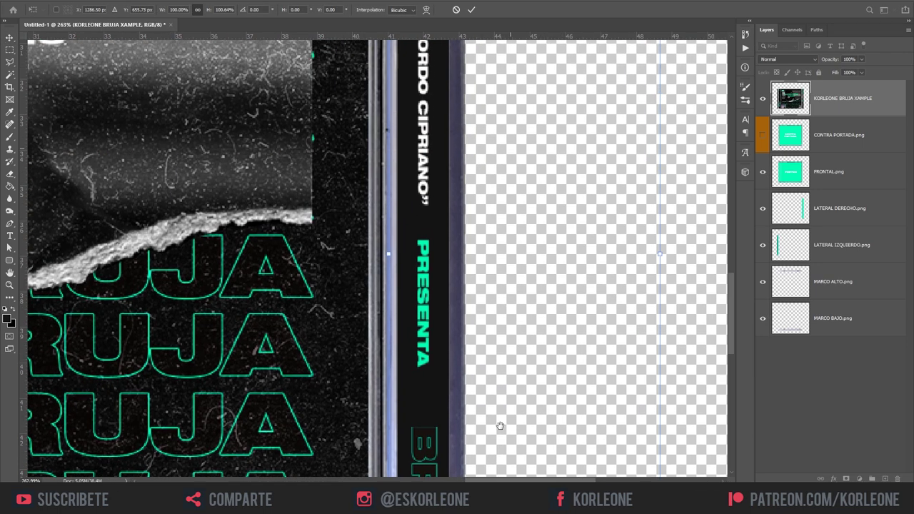
{"action": "scroll", "coordinate": [497, 321], "scroll_direction": "up", "scroll_amount": 5}
{"action": "scroll", "coordinate": [497, 320], "scroll_direction": "up", "scroll_amount": 5}
{"action": "scroll", "coordinate": [571, 241], "scroll_direction": "up", "scroll_amount": 5}
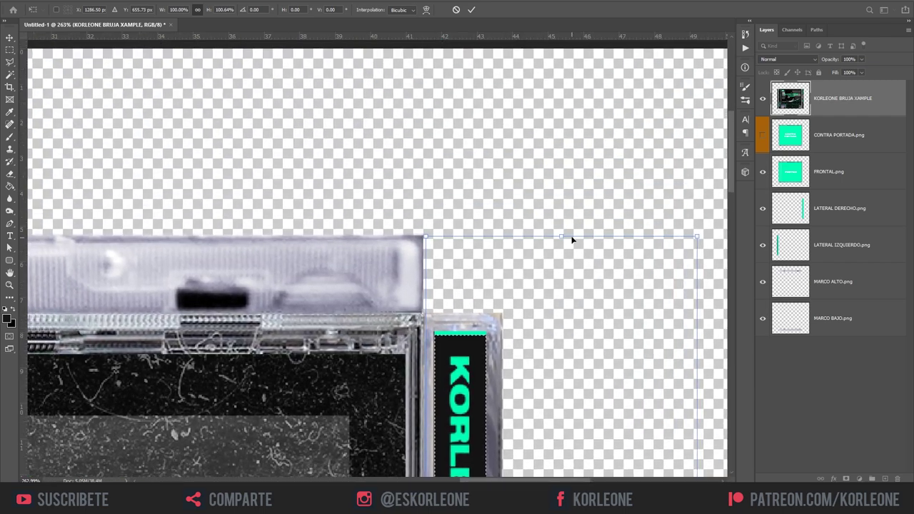
{"action": "left_click_drag", "start_coordinate": [563, 236], "coordinate": [563, 233]}
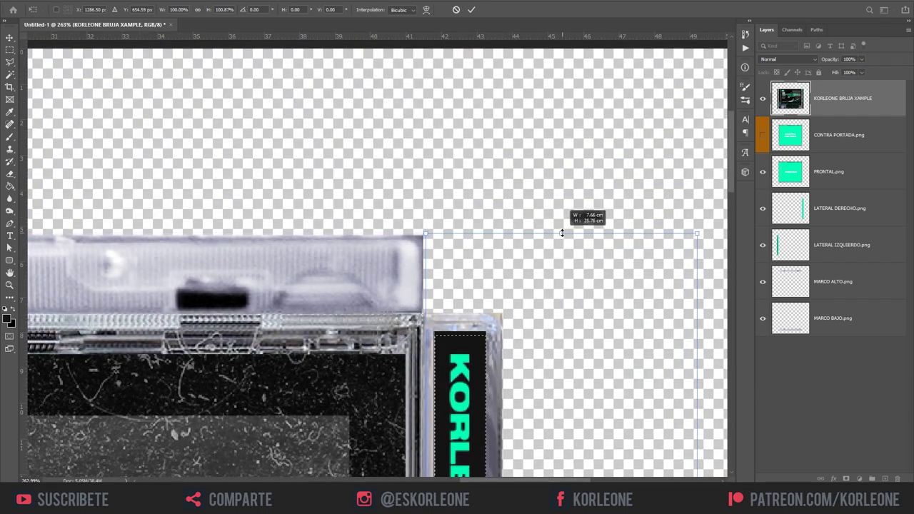
{"action": "key", "text": "Return"}
Step: Select the cover design layer and marquee its left spine strip
{"action": "scroll", "coordinate": [537, 295], "scroll_direction": "down", "scroll_amount": 5}
{"action": "scroll", "coordinate": [508, 234], "scroll_direction": "left", "scroll_amount": 15}
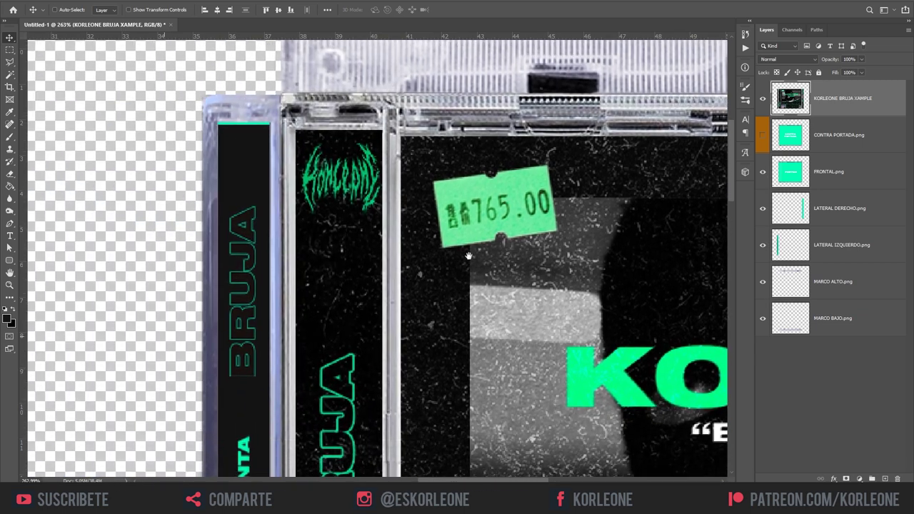
{"action": "right_click", "coordinate": [382, 184]}
{"action": "left_click", "coordinate": [418, 183]}
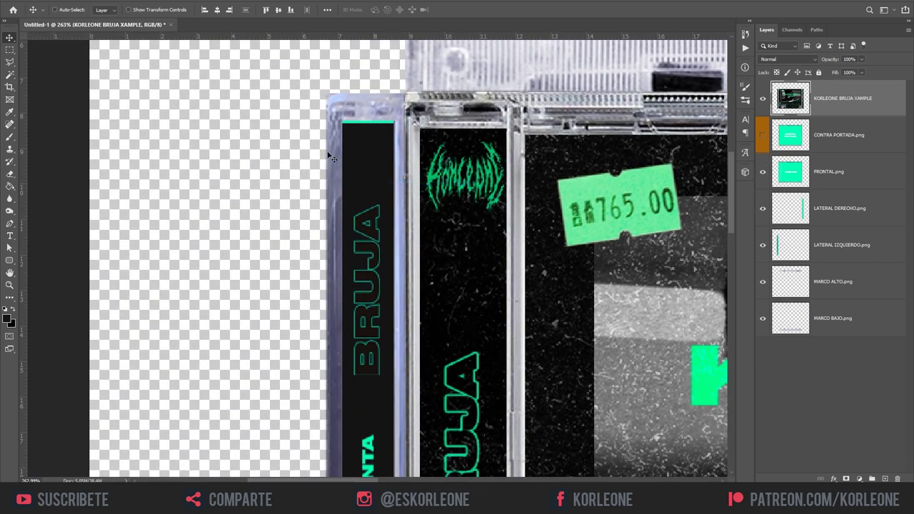
{"action": "key", "text": "m"}
{"action": "mouse_move", "coordinate": [317, 96]}
{"action": "left_mouse_down"}
{"action": "mouse_move", "coordinate": [406, 472]}
{"action": "mouse_move", "coordinate": [398, 373]}
{"action": "mouse_move", "coordinate": [359, 376]}
{"action": "left_mouse_up"}
Step: Stretch the left spine strip upward to fit the case, then fit the whole document in view
{"action": "key", "text": "ctrl+t"}
{"action": "scroll", "coordinate": [385, 373], "scroll_direction": "up", "scroll_amount": 5}
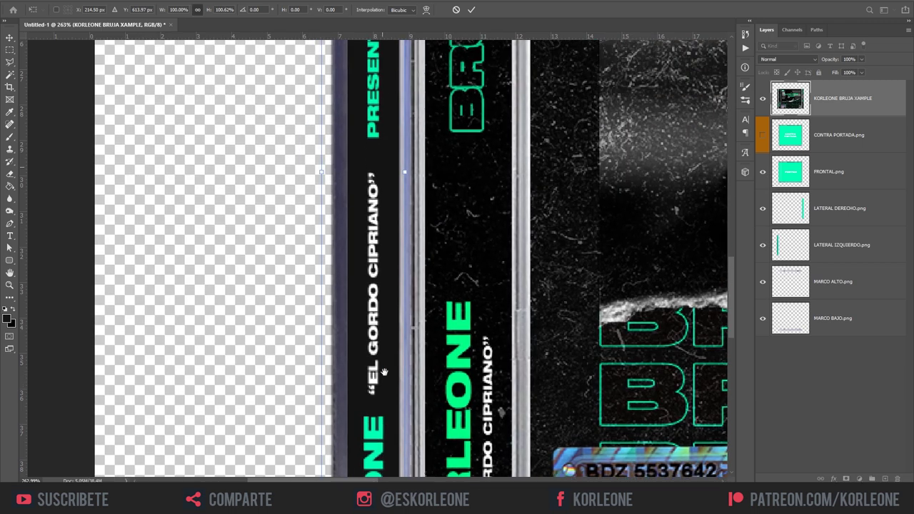
{"action": "scroll", "coordinate": [384, 373], "scroll_direction": "up", "scroll_amount": 5}
{"action": "scroll", "coordinate": [384, 372], "scroll_direction": "up", "scroll_amount": 5}
{"action": "scroll", "coordinate": [364, 214], "scroll_direction": "up", "scroll_amount": 2}
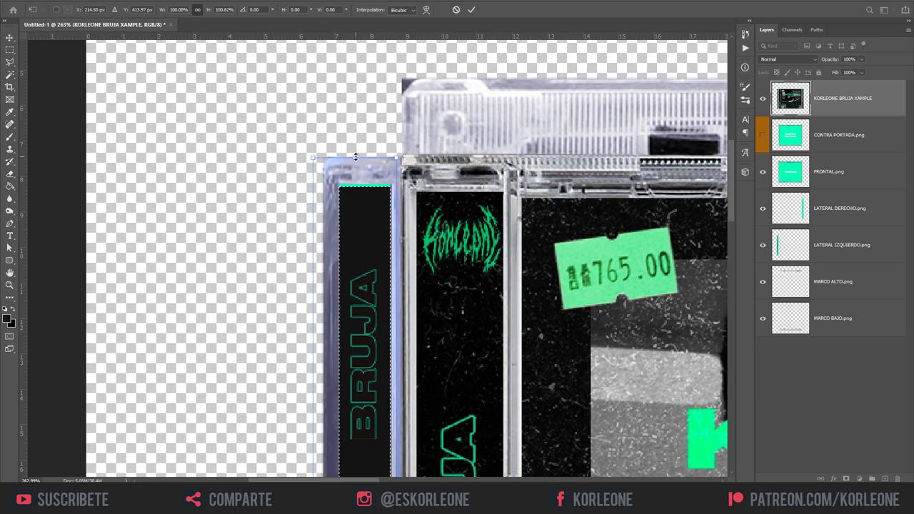
{"action": "left_click_drag", "start_coordinate": [355, 157], "coordinate": [355, 154]}
{"action": "key", "text": "Return"}
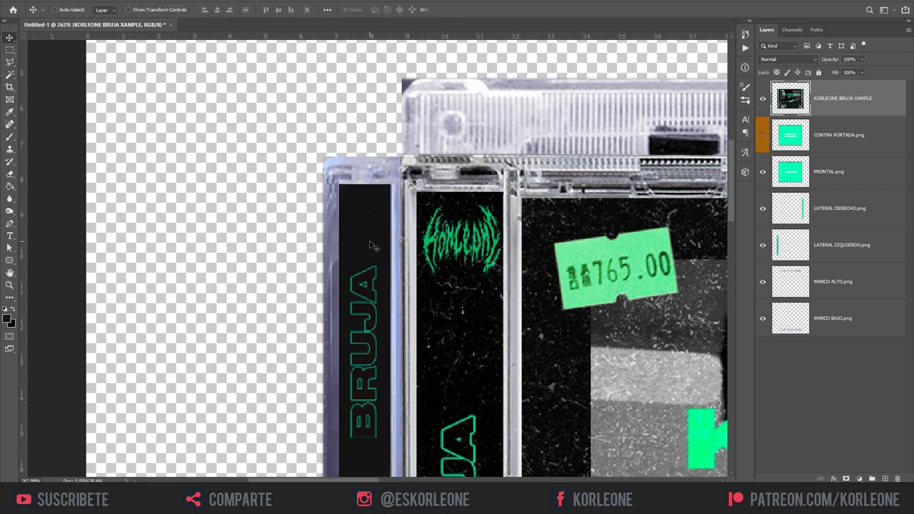
{"action": "key", "text": "ctrl+0"}
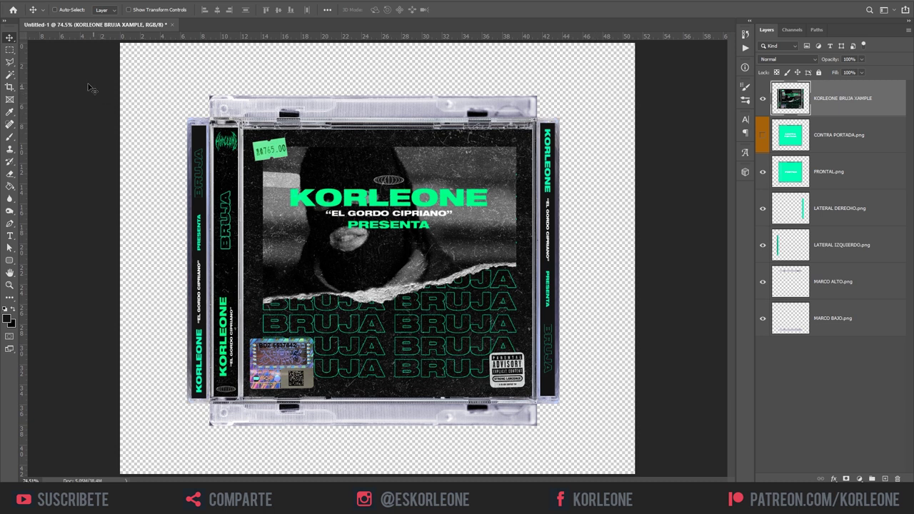
Step: Split the left spine strip onto its own layer, snap it to the case, and merge into LATERAL IZQUIERDO.png
{"action": "left_click", "coordinate": [14, 50]}
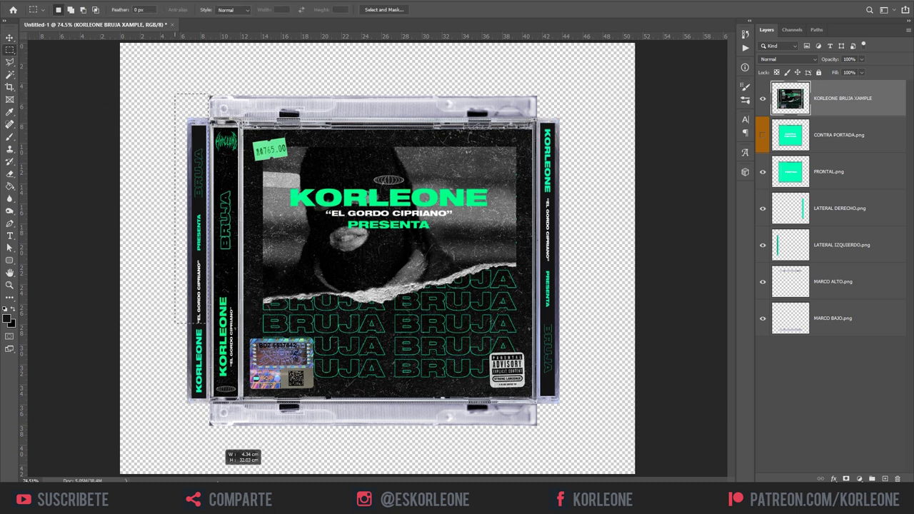
{"action": "left_click_drag", "start_coordinate": [220, 416], "coordinate": [209, 462]}
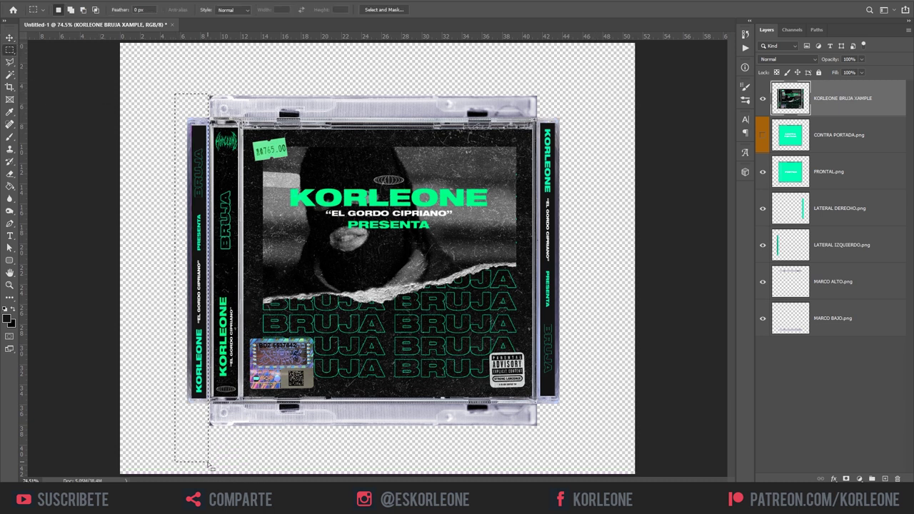
{"action": "key", "text": "Delete"}
{"action": "key", "text": "ctrl+d"}
{"action": "key", "text": "ctrl+v"}
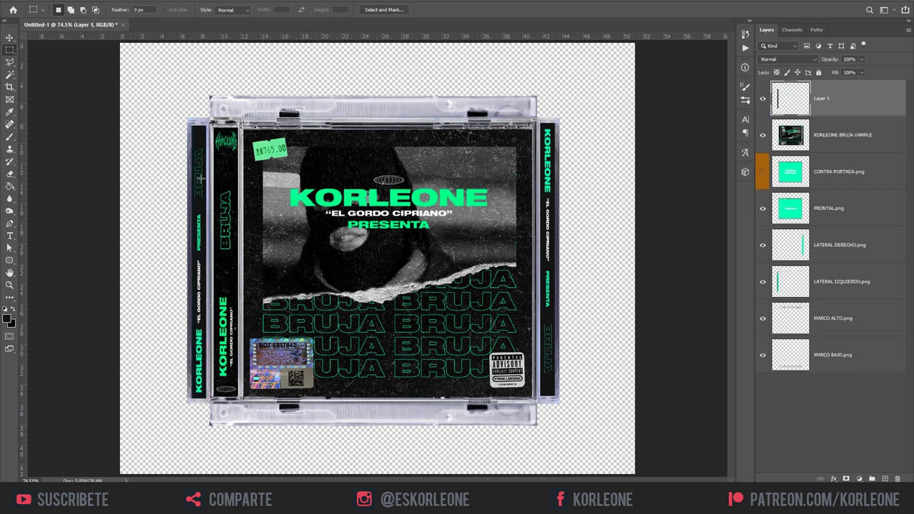
{"action": "key", "text": "v"}
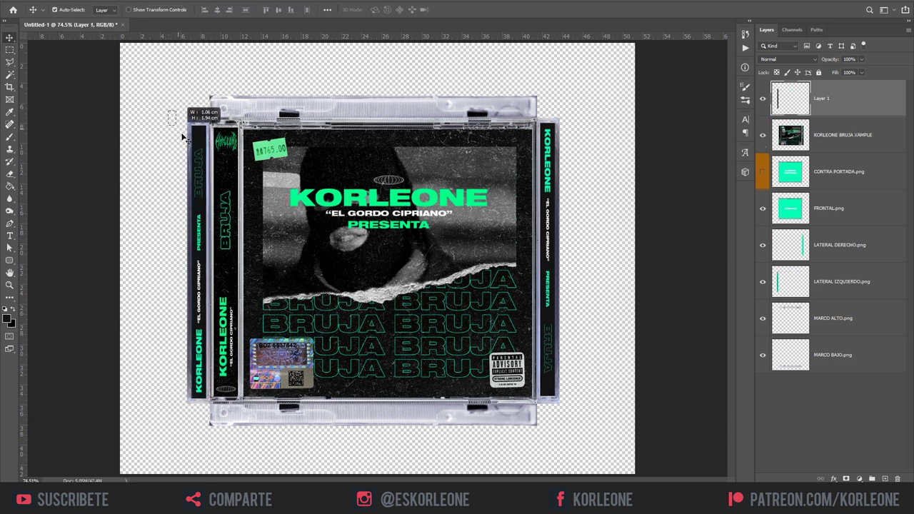
{"action": "left_click_drag", "start_coordinate": [183, 138], "coordinate": [138, 97]}
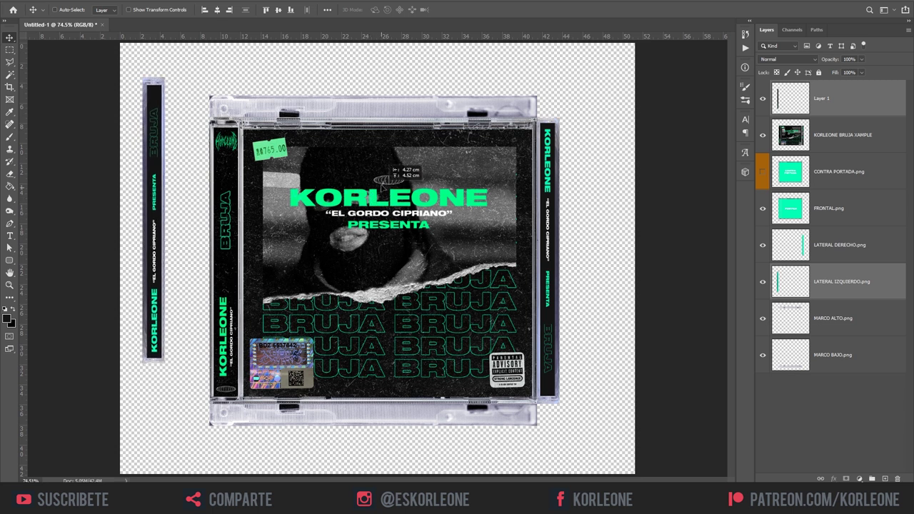
{"action": "left_click_drag", "start_coordinate": [384, 182], "coordinate": [256, 176]}
{"action": "left_click_drag", "start_coordinate": [202, 141], "coordinate": [262, 184]}
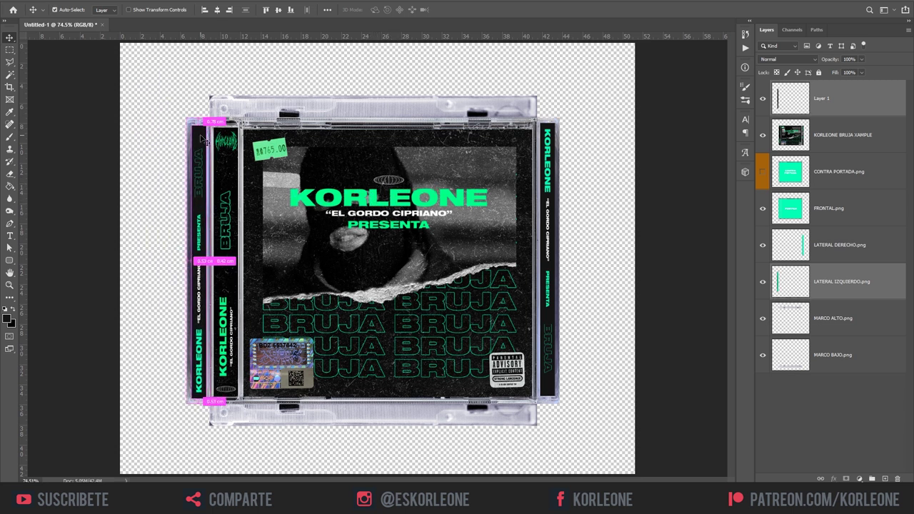
{"action": "key", "text": "ctrl+e"}
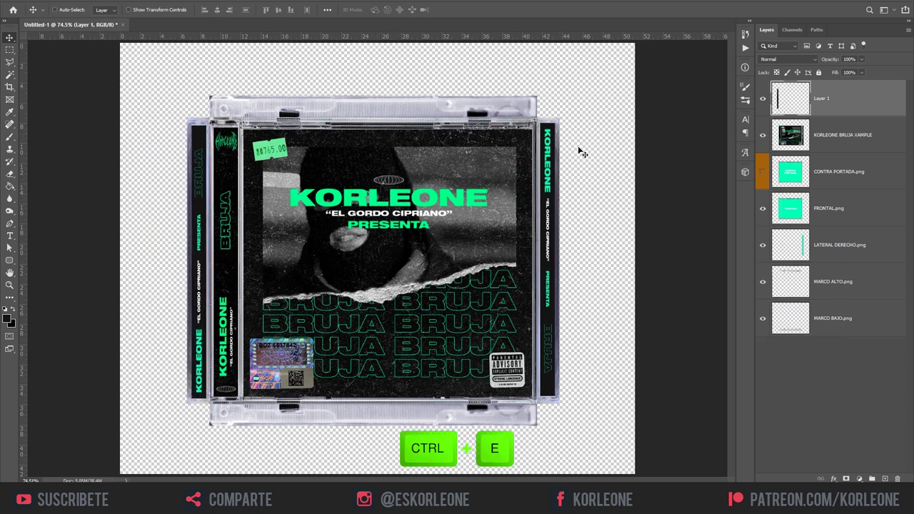
Step: Cut the right spine strip onto its own layer and set it against its template
{"action": "right_click", "coordinate": [540, 187]}
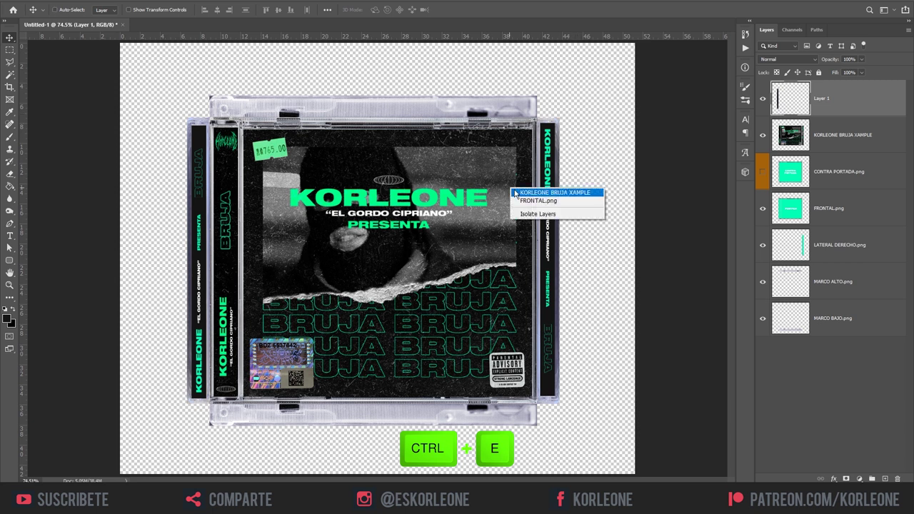
{"action": "left_click", "coordinate": [561, 190]}
{"action": "key", "text": "m"}
{"action": "left_click_drag", "start_coordinate": [595, 76], "coordinate": [537, 454]}
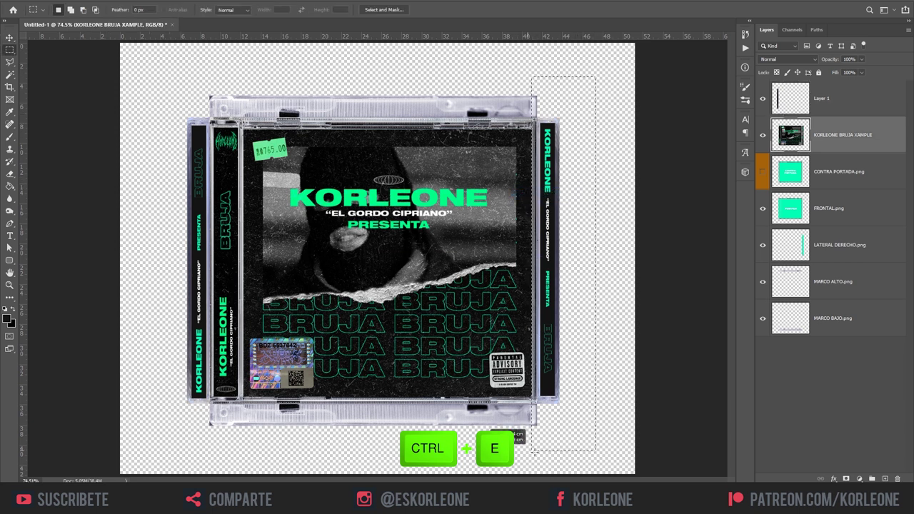
{"action": "key", "text": "ctrl+j"}
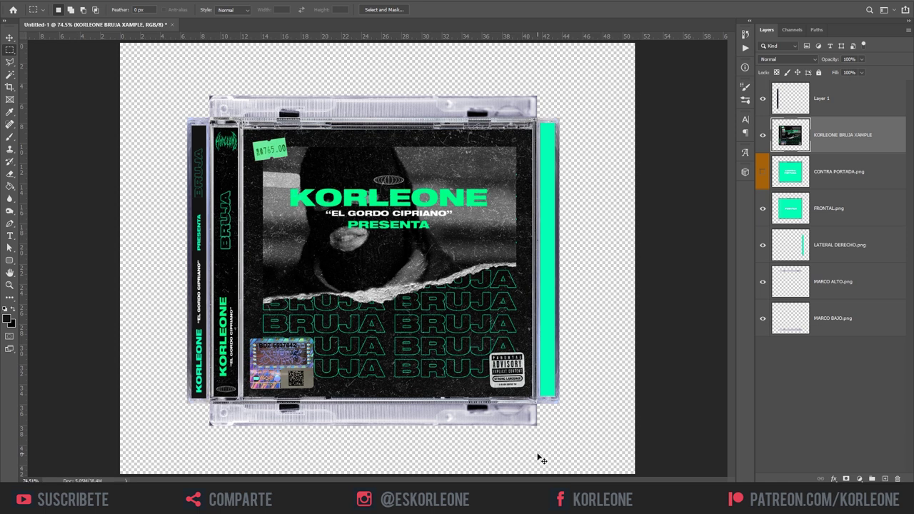
{"action": "key", "text": "v"}
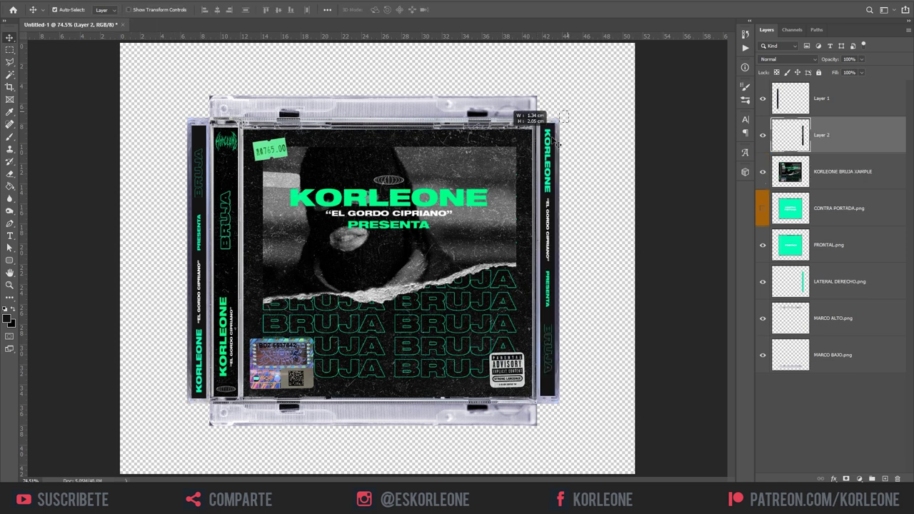
{"action": "left_click_drag", "start_coordinate": [556, 143], "coordinate": [616, 183]}
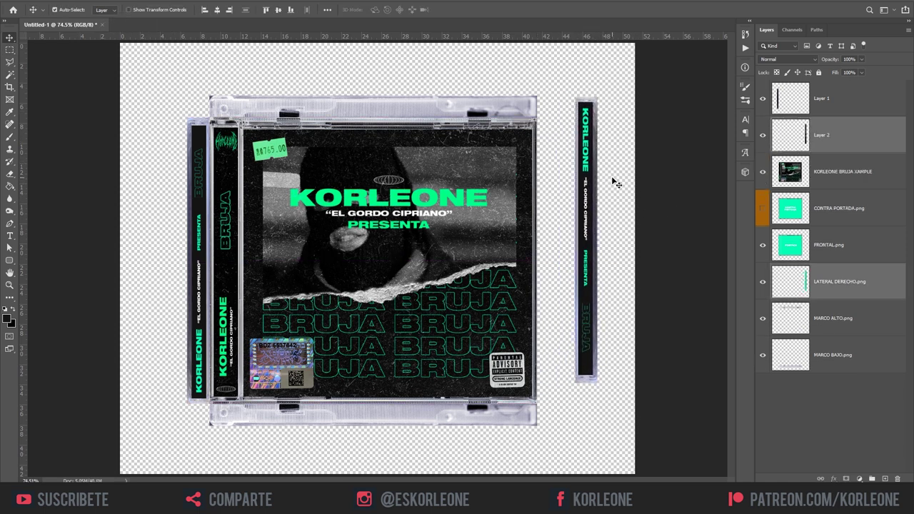
{"action": "key", "text": "Delete"}
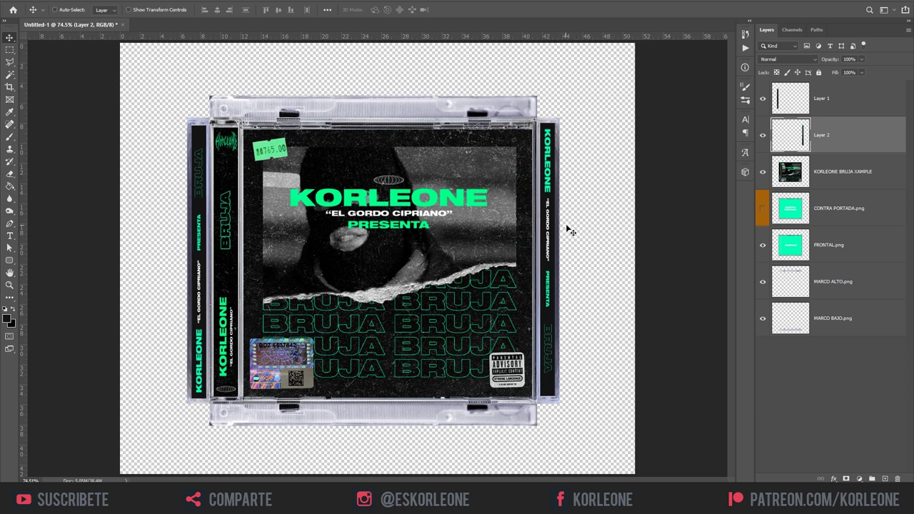
{"action": "left_click_drag", "start_coordinate": [570, 230], "coordinate": [593, 232]}
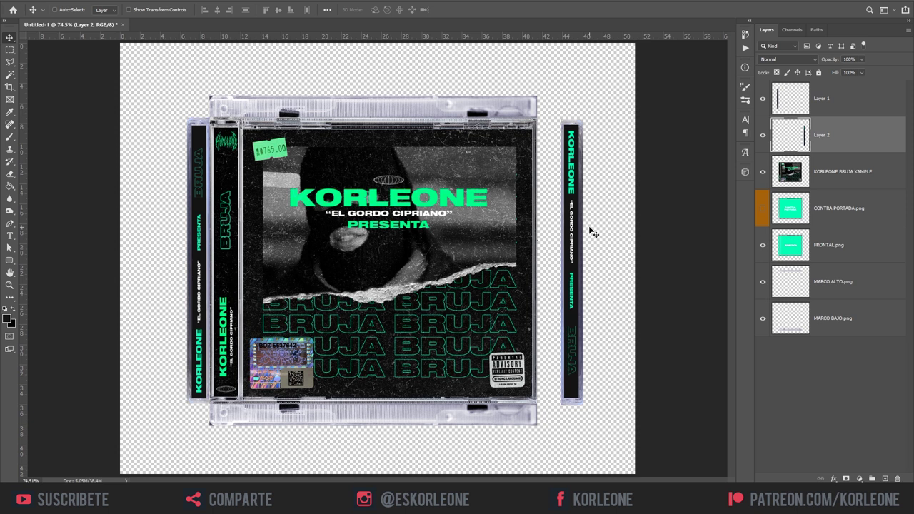
{"action": "key", "text": "ctrl+z"}
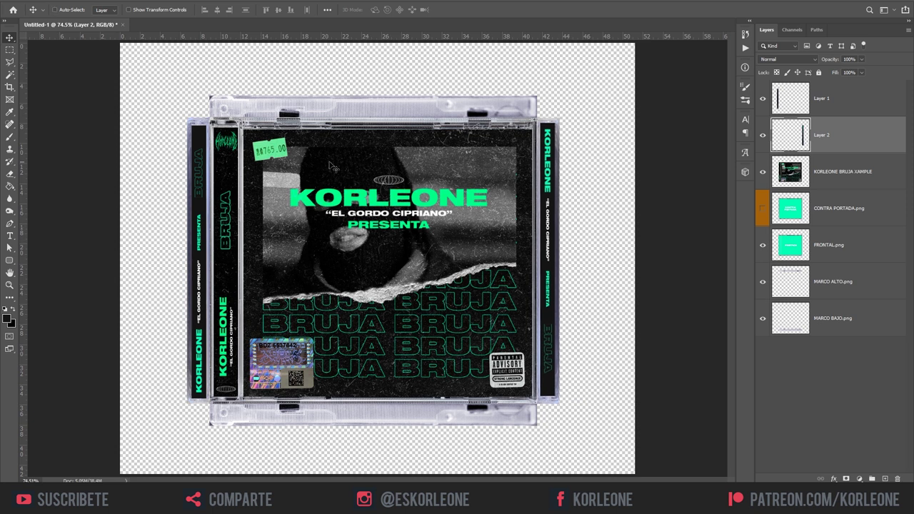
Step: Merge the KORLEONE BRUJA XAMPLE front cover artwork with the FRONTAL.png layer
{"action": "right_click", "coordinate": [330, 228]}
{"action": "left_click", "coordinate": [345, 229]}
{"action": "left_click_drag", "start_coordinate": [343, 224], "coordinate": [398, 254]}
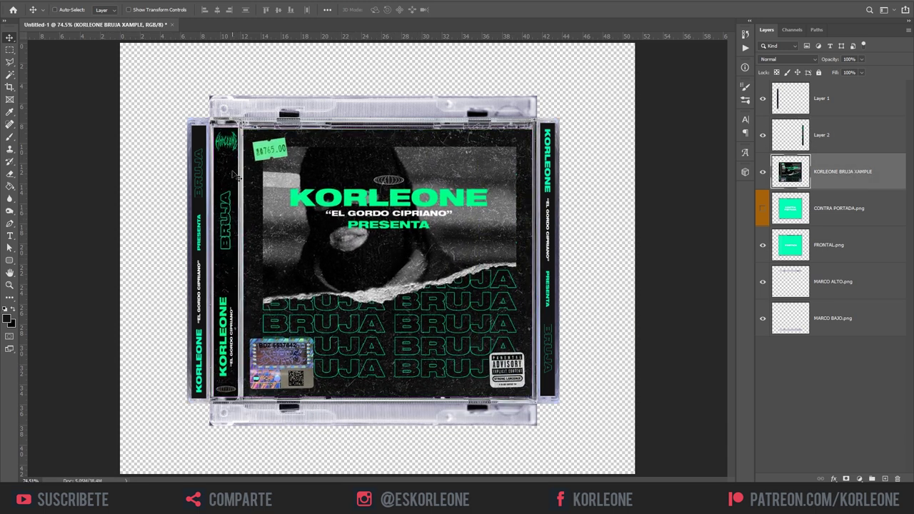
{"action": "key", "text": "ctrl+e"}
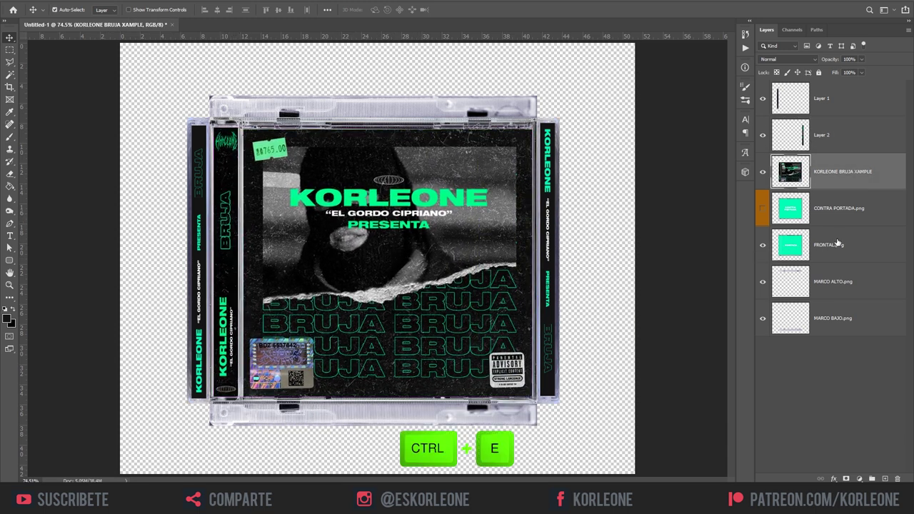
{"action": "left_click", "coordinate": [836, 243], "text": "ctrl"}
{"action": "key", "text": "ctrl+e"}
{"action": "left_click_drag", "start_coordinate": [300, 228], "coordinate": [379, 230]}
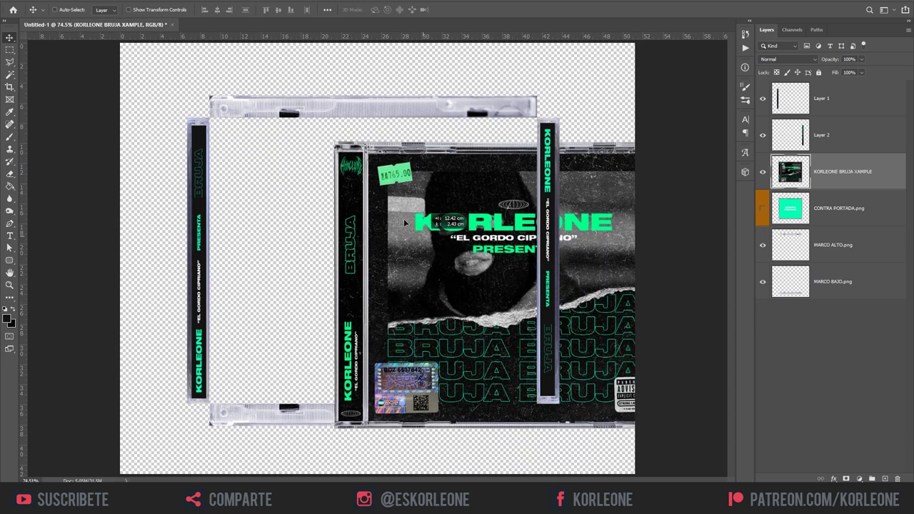
{"action": "key", "text": "ctrl+z"}
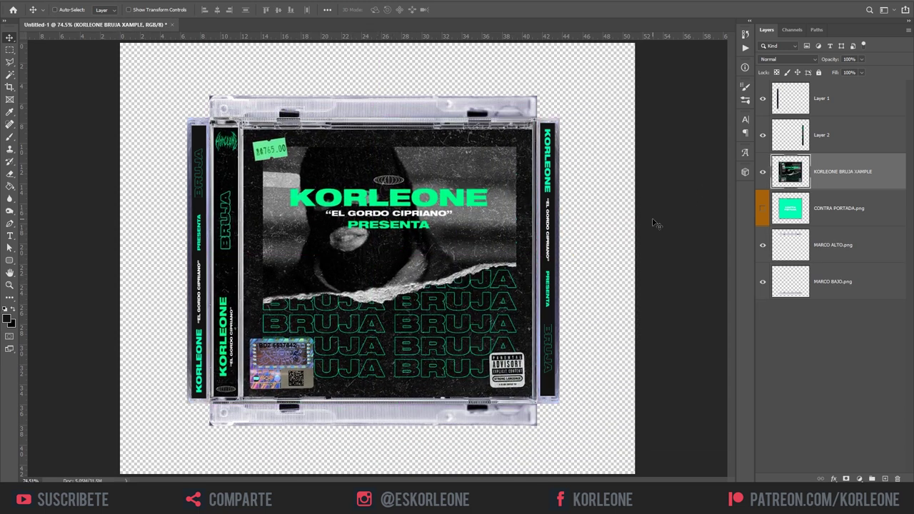
Step: Move CONTRA PORTADA.png to the top of the stack and hide all other layers
{"action": "left_click_drag", "start_coordinate": [885, 204], "coordinate": [845, 109]}
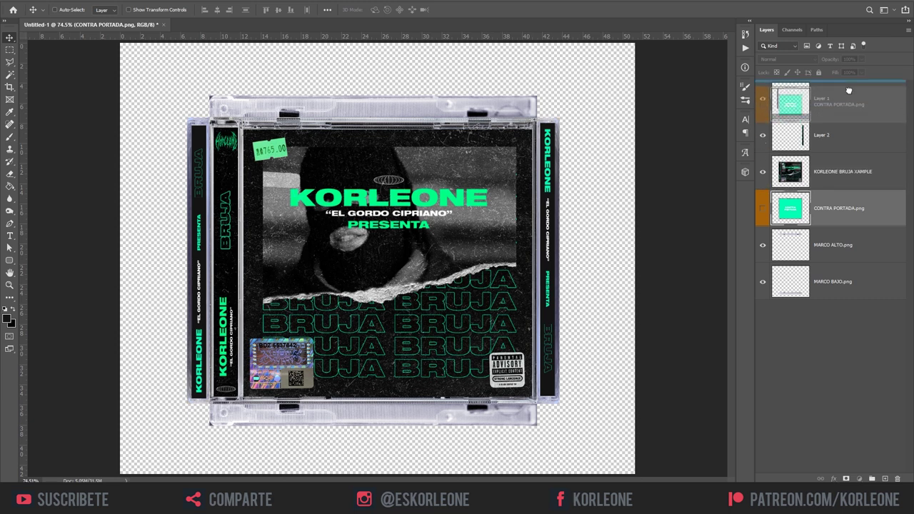
{"action": "left_click_drag", "start_coordinate": [763, 135], "coordinate": [766, 274]}
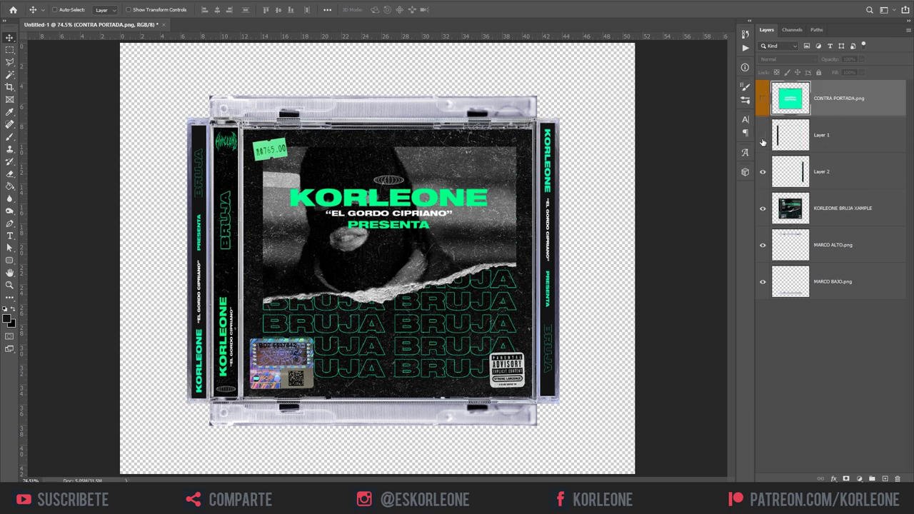
{"action": "left_click", "coordinate": [763, 208]}
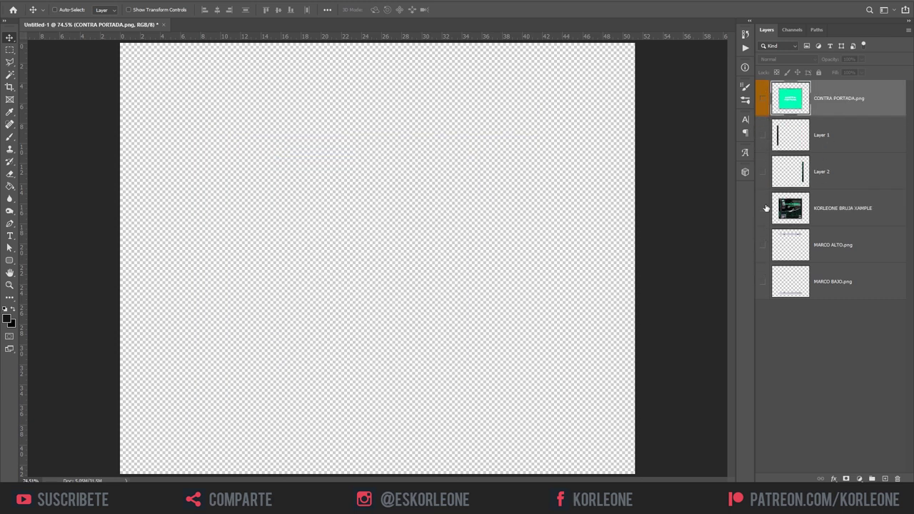
{"action": "left_click", "coordinate": [763, 98]}
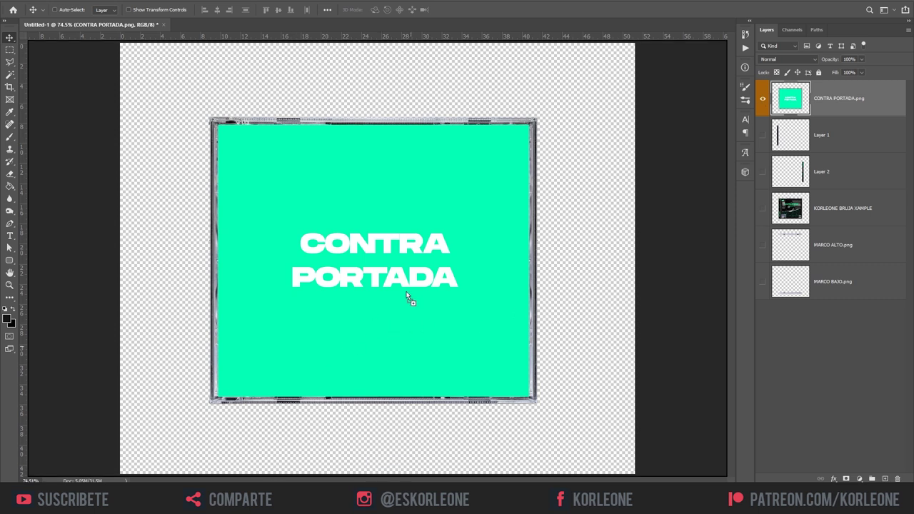
Step: Place and rasterize the KORLEONE BRUJA CONTRA back cover, then merge it with CONTRA PORTADA.png
{"action": "left_click_drag", "start_coordinate": [387, 328], "coordinate": [406, 295]}
{"action": "key", "text": "Return"}
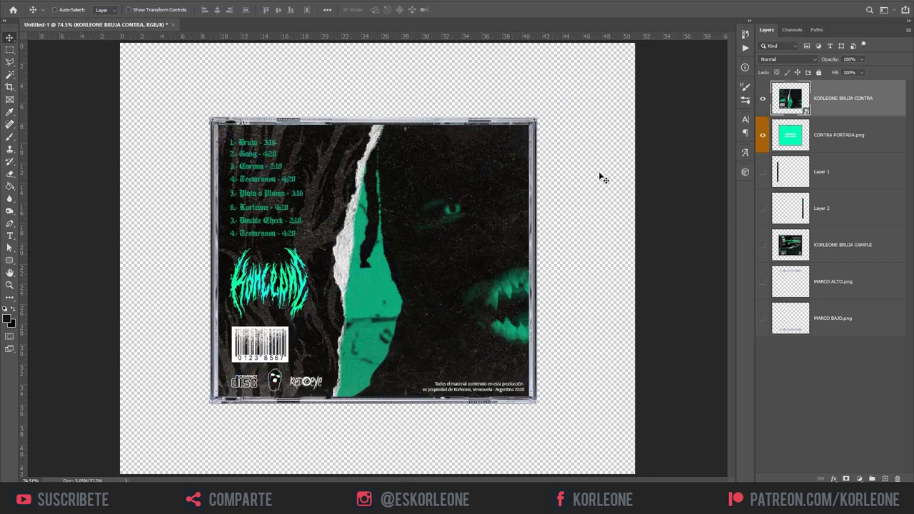
{"action": "right_click", "coordinate": [850, 105]}
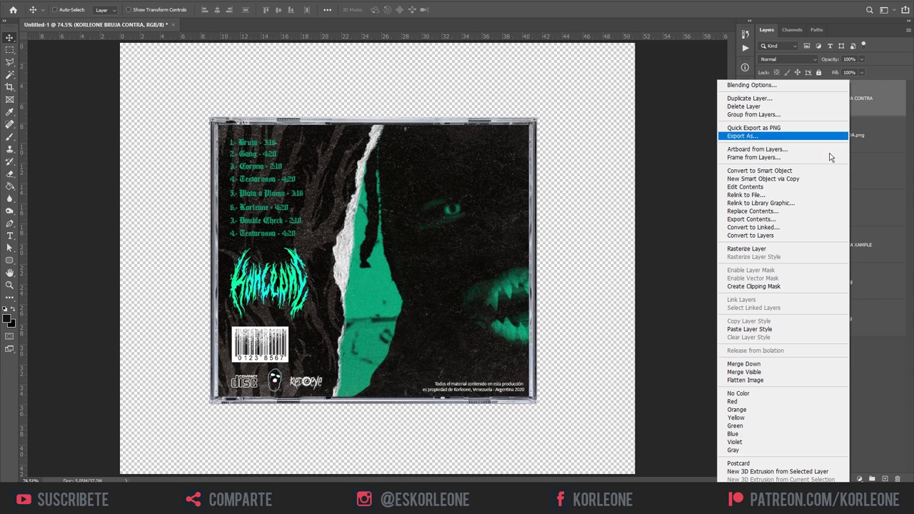
{"action": "left_click", "coordinate": [790, 249]}
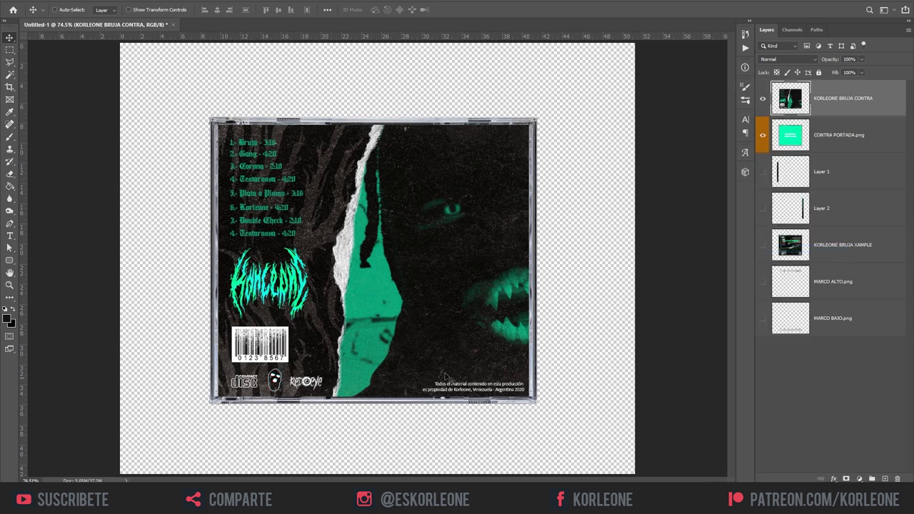
{"action": "left_click", "coordinate": [826, 133], "text": "ctrl"}
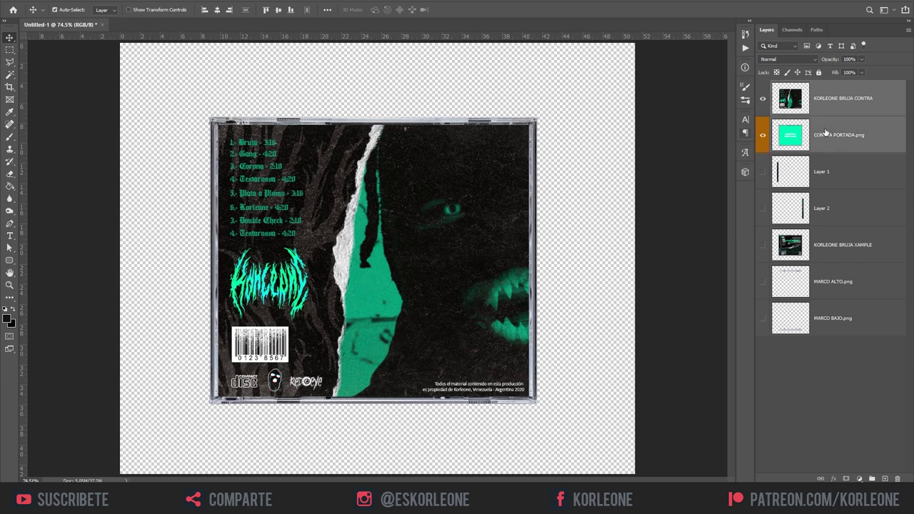
{"action": "key", "text": "ctrl+e"}
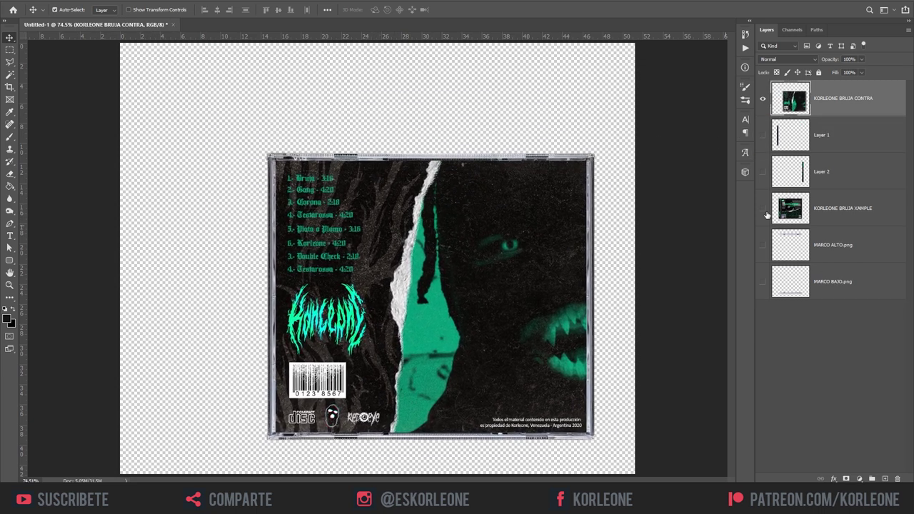
Step: Show all case layers again and nudge the Layer 2 right spine toward the case edge
{"action": "left_click_drag", "start_coordinate": [763, 135], "coordinate": [763, 282]}
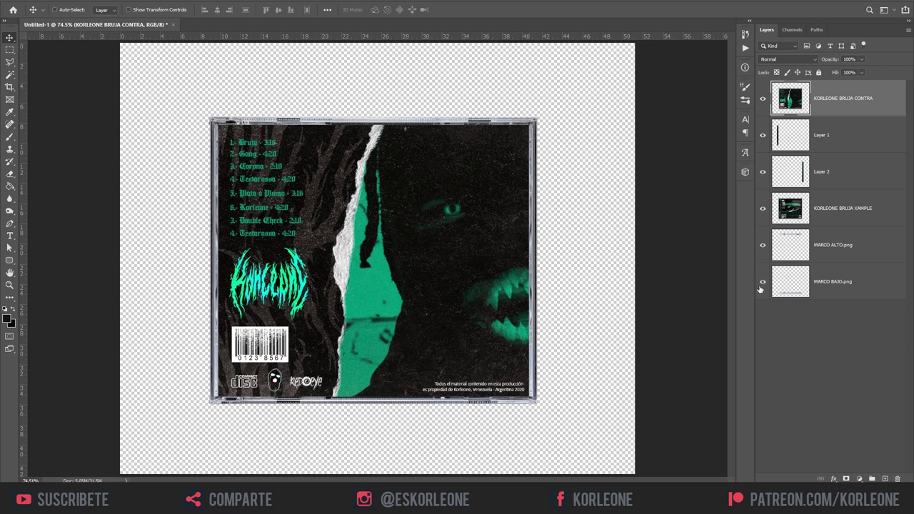
{"action": "right_click", "coordinate": [579, 186]}
{"action": "left_click", "coordinate": [562, 182]}
{"action": "left_click_drag", "start_coordinate": [566, 187], "coordinate": [608, 183]}
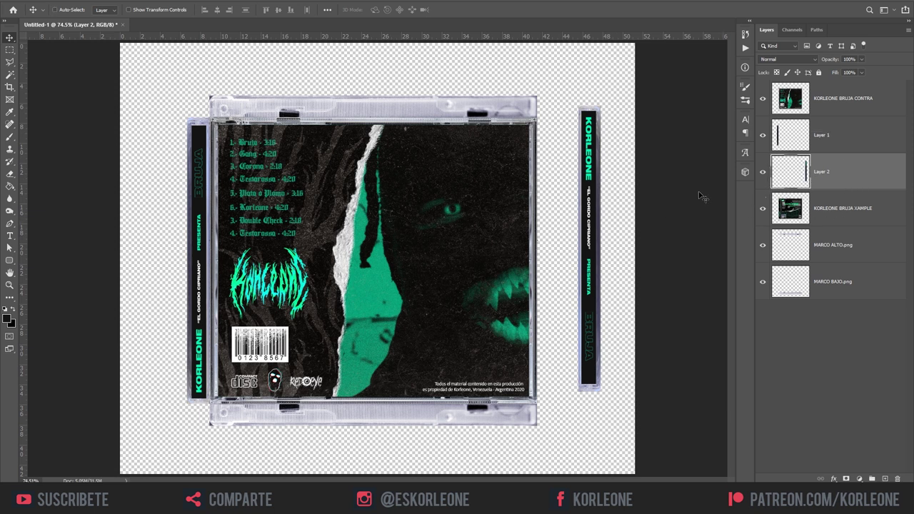
Step: Set the right spine and the Layer 1 left spine flush against the case edges
{"action": "left_click_drag", "start_coordinate": [671, 205], "coordinate": [630, 205]}
{"action": "right_click", "coordinate": [212, 165]}
{"action": "left_click", "coordinate": [229, 174]}
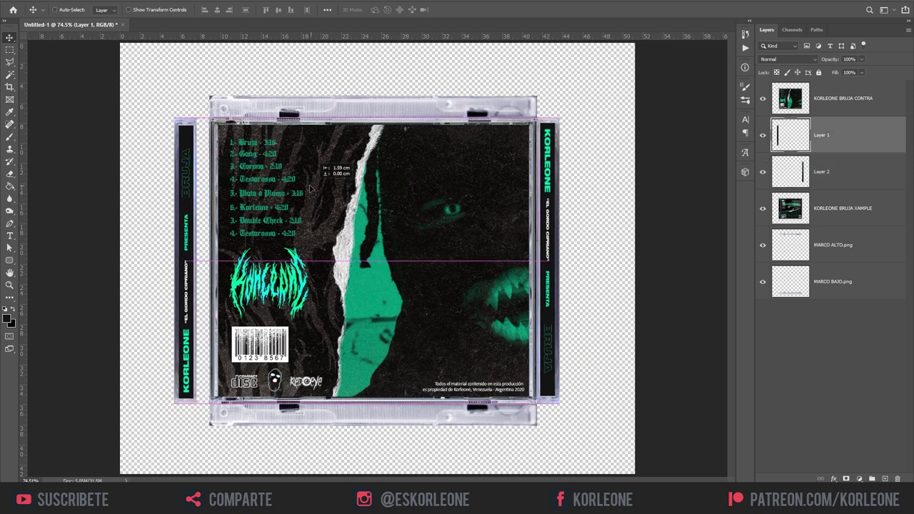
{"action": "left_click_drag", "start_coordinate": [236, 174], "coordinate": [314, 168]}
{"action": "left_click", "coordinate": [313, 113], "text": "ctrl"}
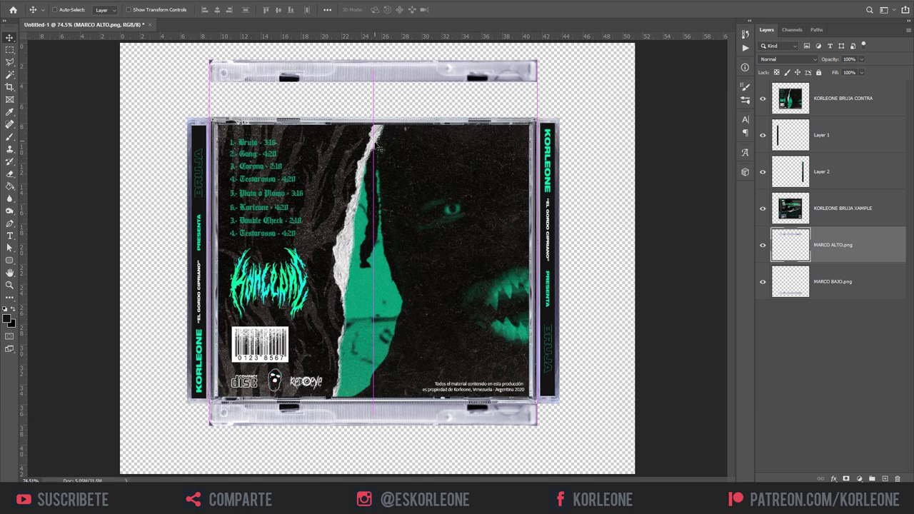
Step: Hide the KORLEONE BRUJA CONTRA back cover to inspect the front cover's placement
{"action": "right_click", "coordinate": [404, 192]}
{"action": "left_click", "coordinate": [403, 191]}
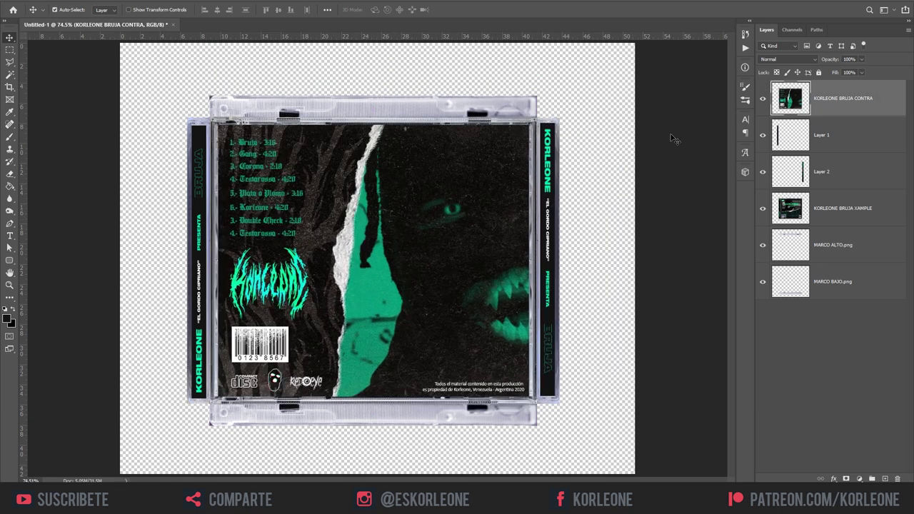
{"action": "left_click", "coordinate": [763, 100]}
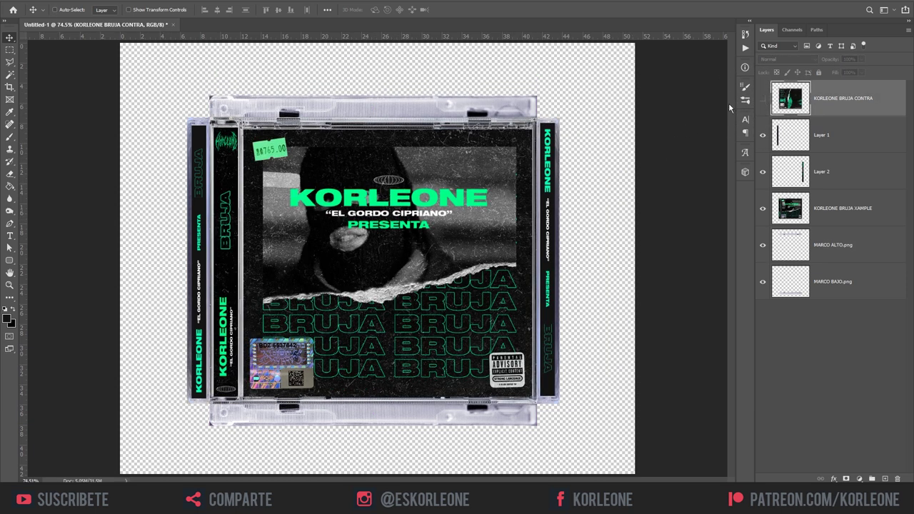
{"action": "right_click", "coordinate": [371, 223]}
{"action": "left_click", "coordinate": [380, 226]}
{"action": "left_click_drag", "start_coordinate": [379, 227], "coordinate": [362, 228]}
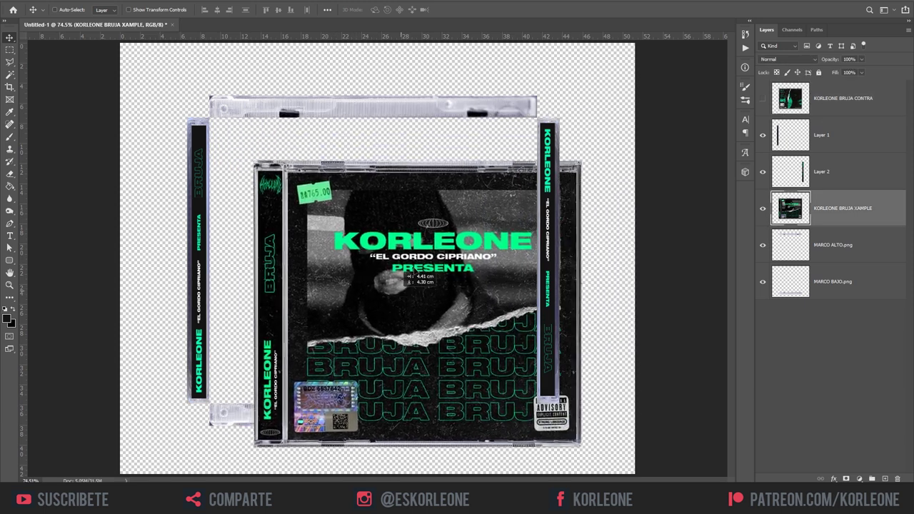
{"action": "key", "text": "ctrl+z"}
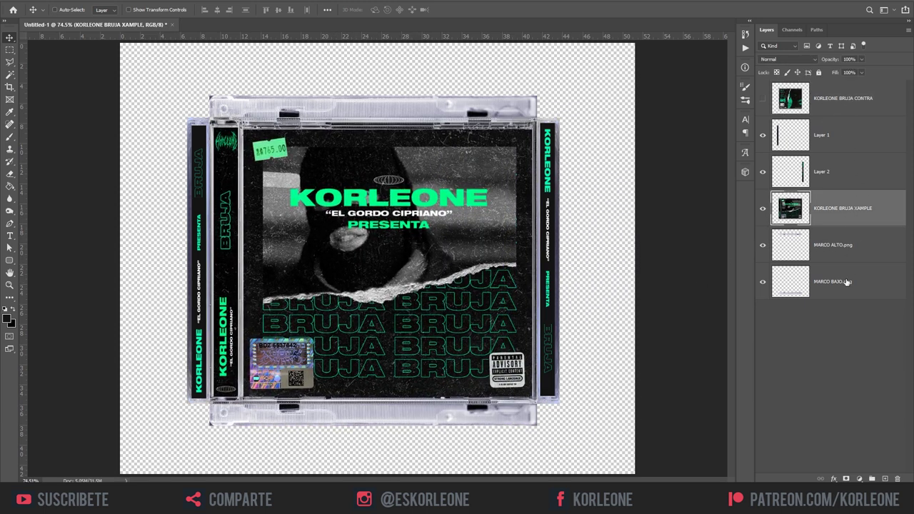
Step: Select all layers, show the back cover again, and save as CD PLANTILLA KORLEONE FINAL
{"action": "left_click", "coordinate": [846, 281]}
{"action": "left_click", "coordinate": [853, 89], "text": "shift"}
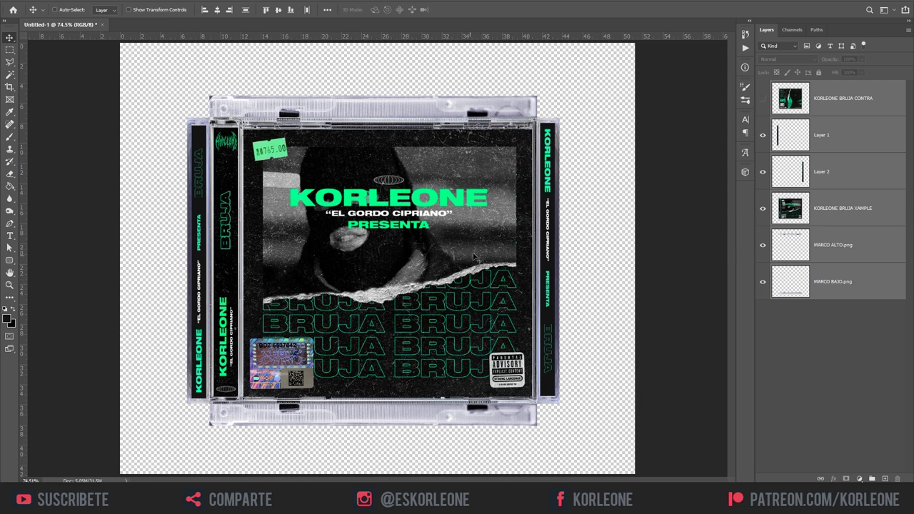
{"action": "left_click", "coordinate": [763, 100]}
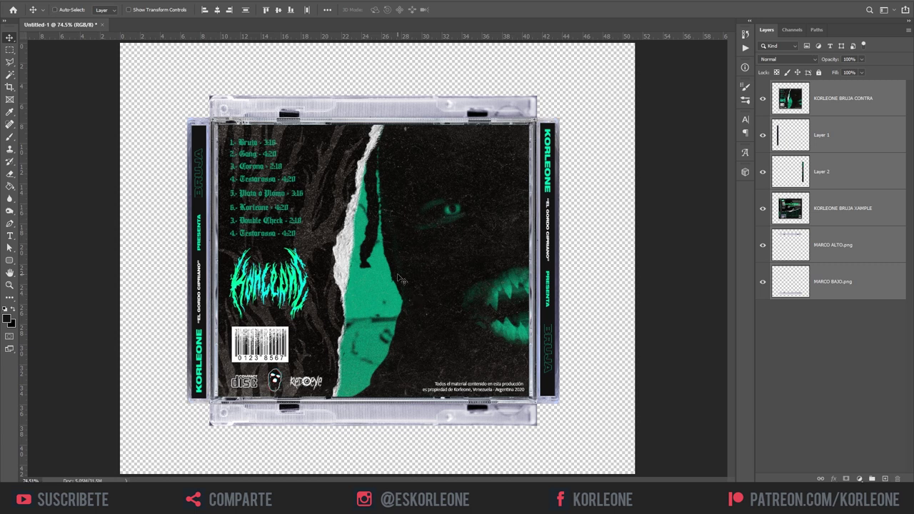
{"action": "key", "text": "ctrl+shift+s"}
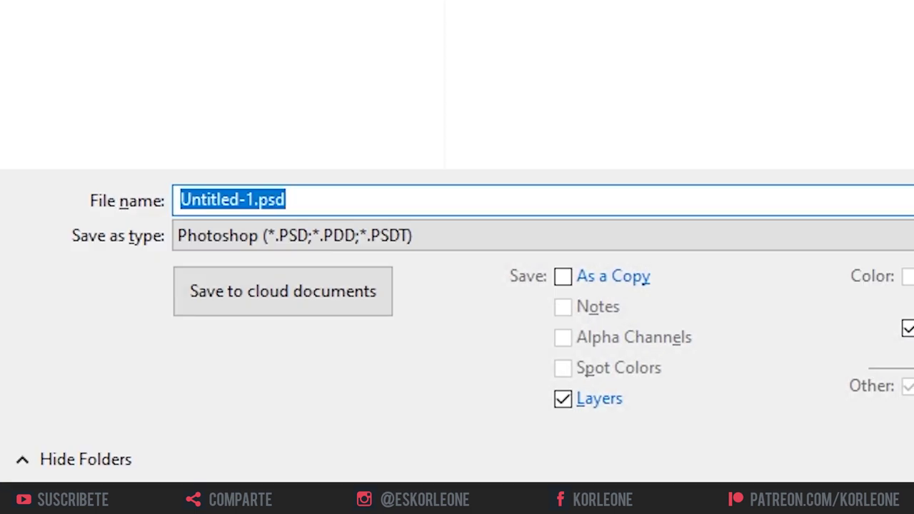
{"action": "type", "text": "CD PLANTILLA KORLEONE FINAL"}
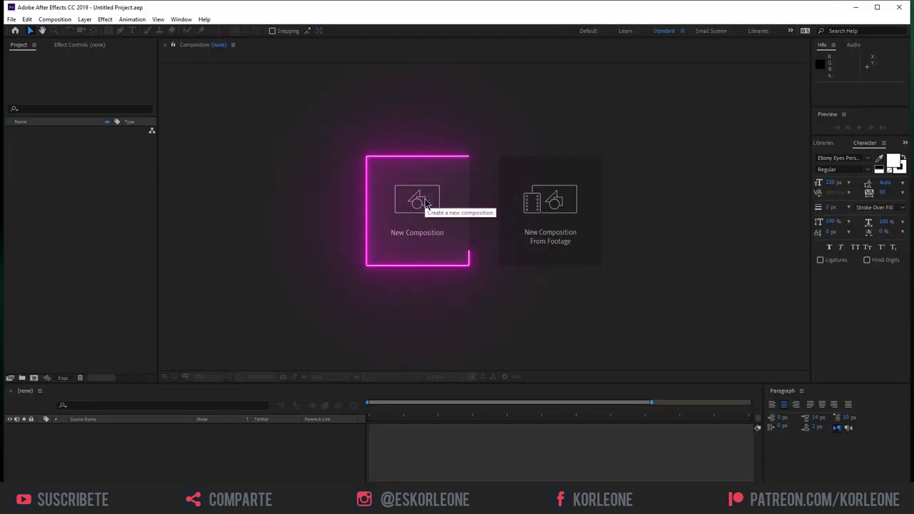
Step: Create Comp 1 at 1920×1080, 30 fps, with a 0:00:10:00 duration
{"action": "left_click", "coordinate": [422, 210]}
{"action": "type", "text": "1920"}
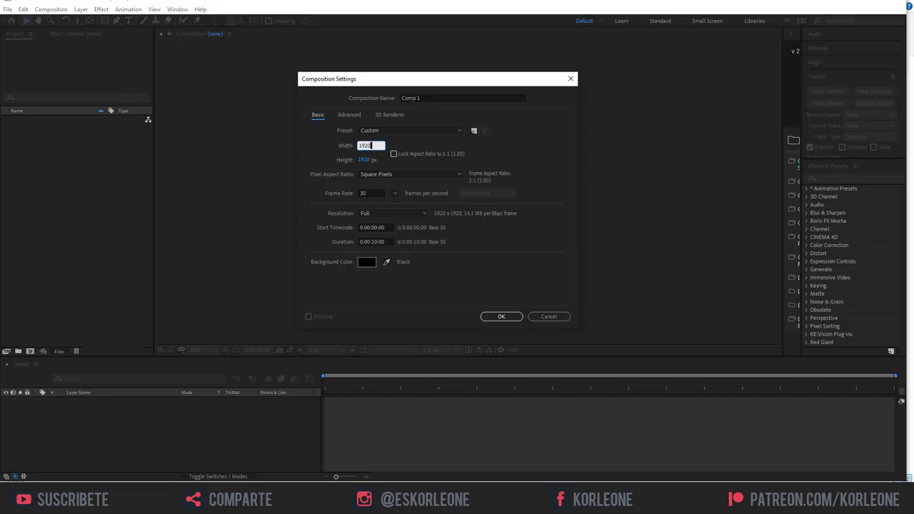
{"action": "left_click", "coordinate": [364, 159]}
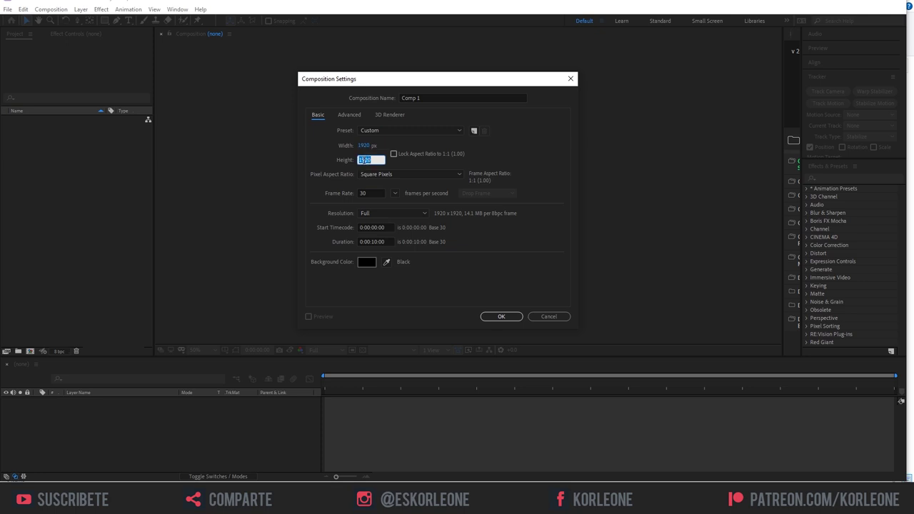
{"action": "type", "text": "1080"}
{"action": "left_click", "coordinate": [517, 125]}
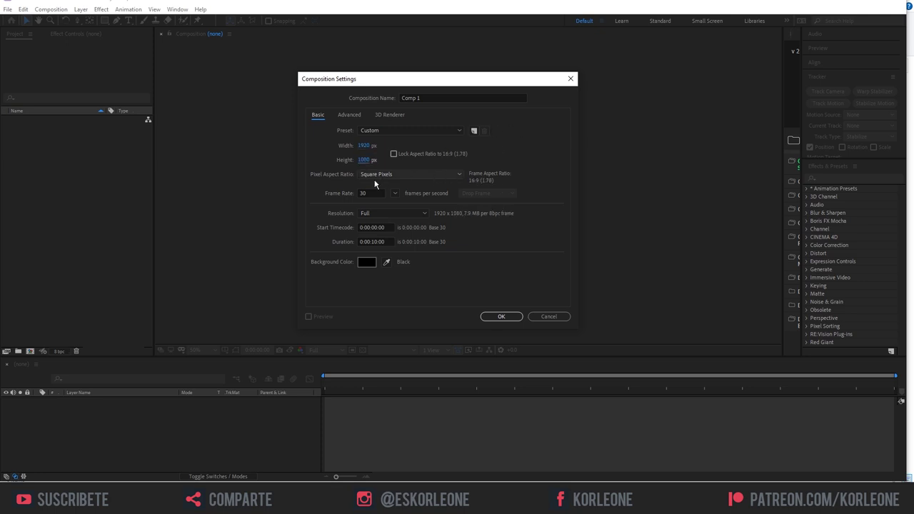
{"action": "left_click", "coordinate": [360, 193]}
{"action": "type", "text": "30"}
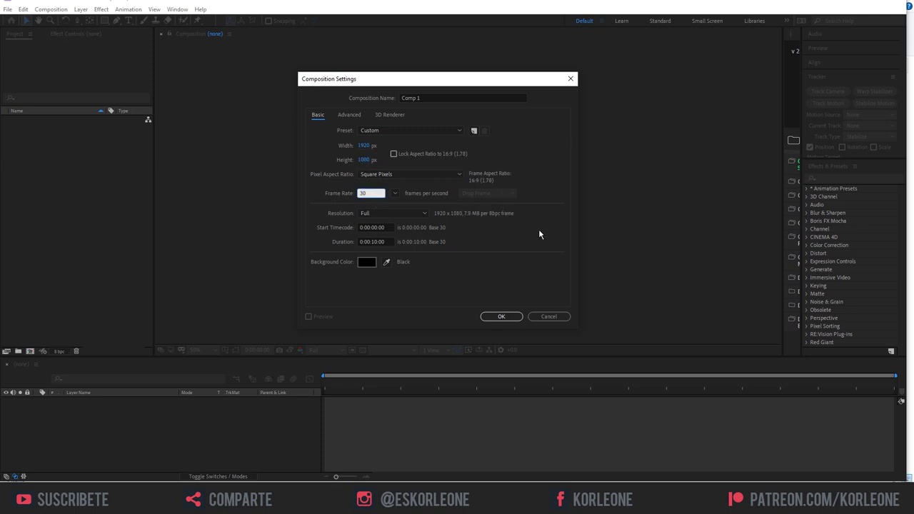
{"action": "left_click", "coordinate": [533, 225]}
{"action": "left_click", "coordinate": [376, 241]}
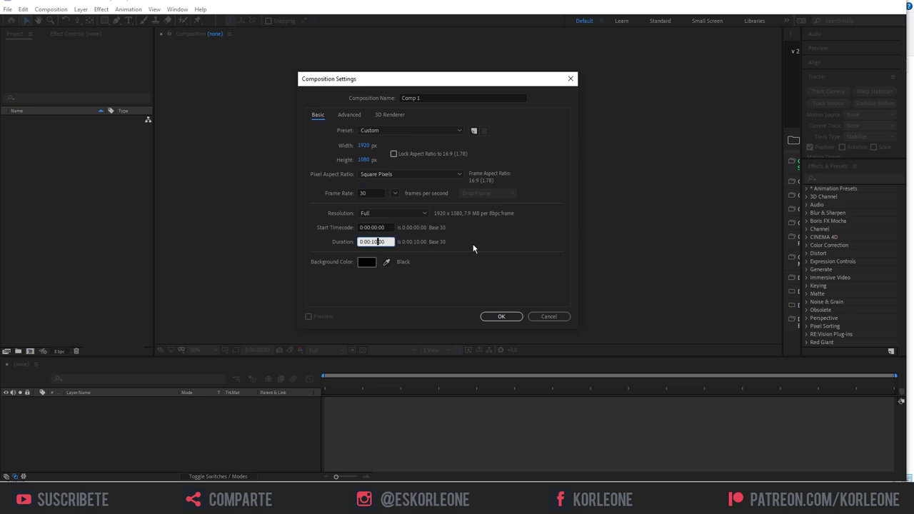
{"action": "left_click_drag", "start_coordinate": [389, 241], "coordinate": [300, 242]}
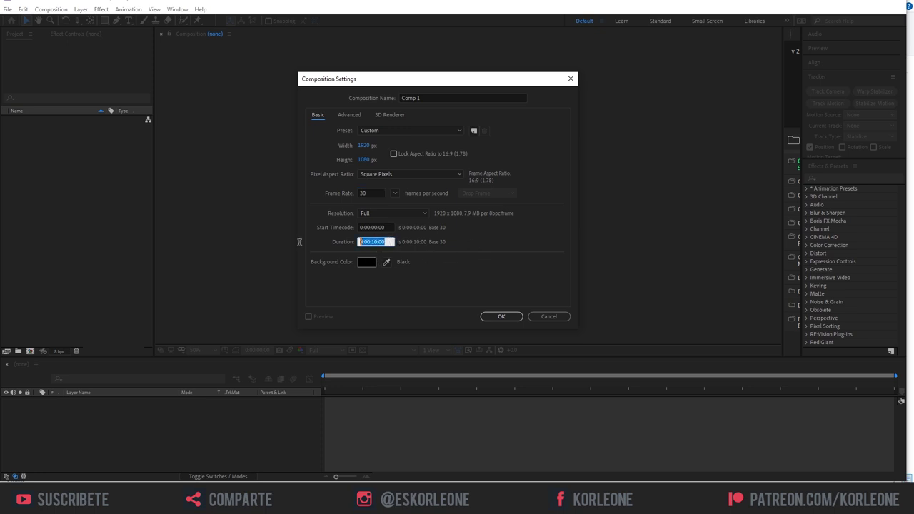
{"action": "left_click", "coordinate": [532, 226]}
{"action": "left_click", "coordinate": [502, 318]}
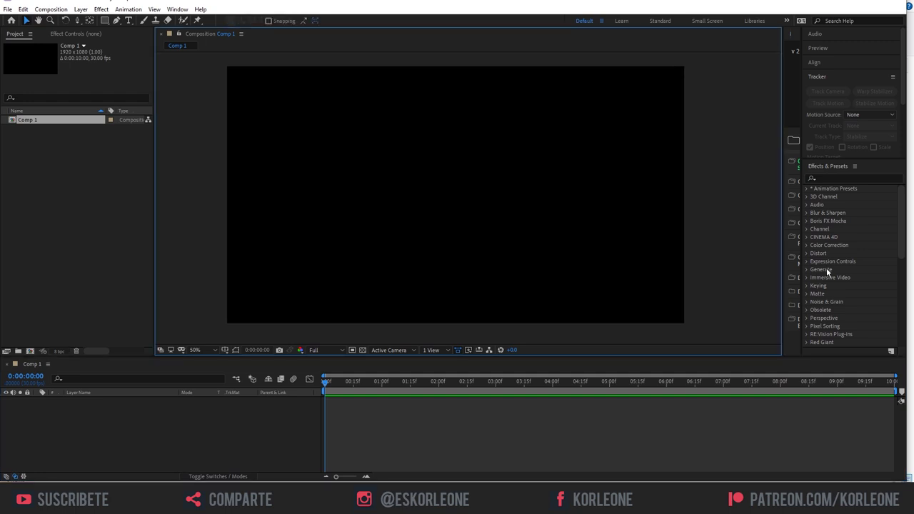
Step: Import CD PLANTILLA KORLEONE FINAL.psd into Comp 1 as a Composition with Editable Layer Styles
{"action": "left_click_drag", "start_coordinate": [313, 500], "coordinate": [432, 200]}
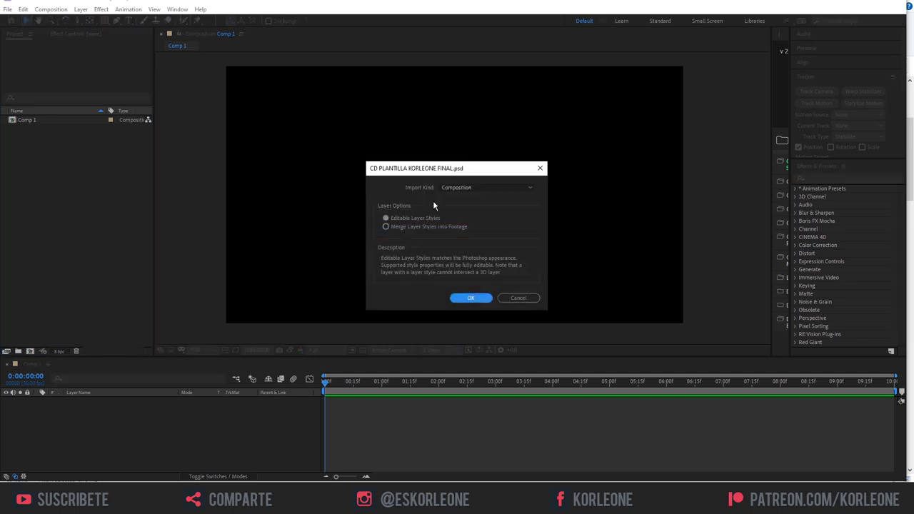
{"action": "left_click", "coordinate": [482, 188]}
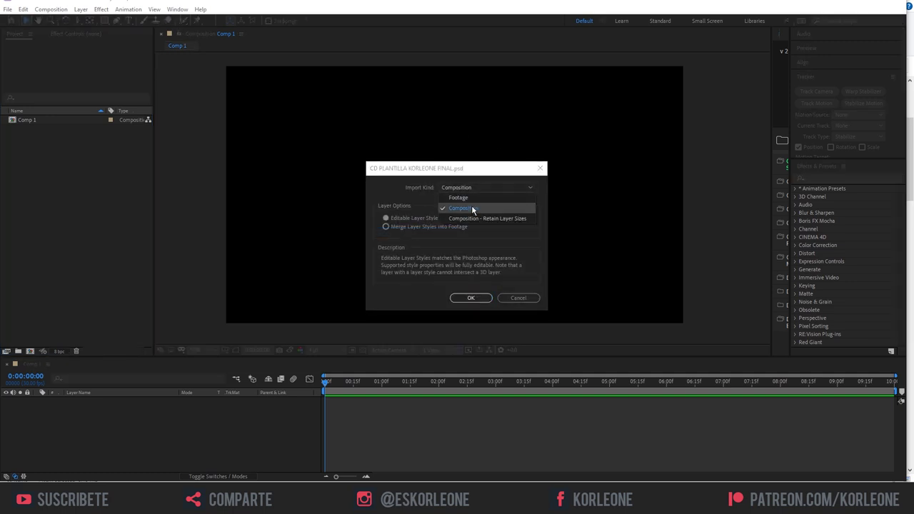
{"action": "left_click", "coordinate": [487, 207]}
{"action": "left_click", "coordinate": [414, 218]}
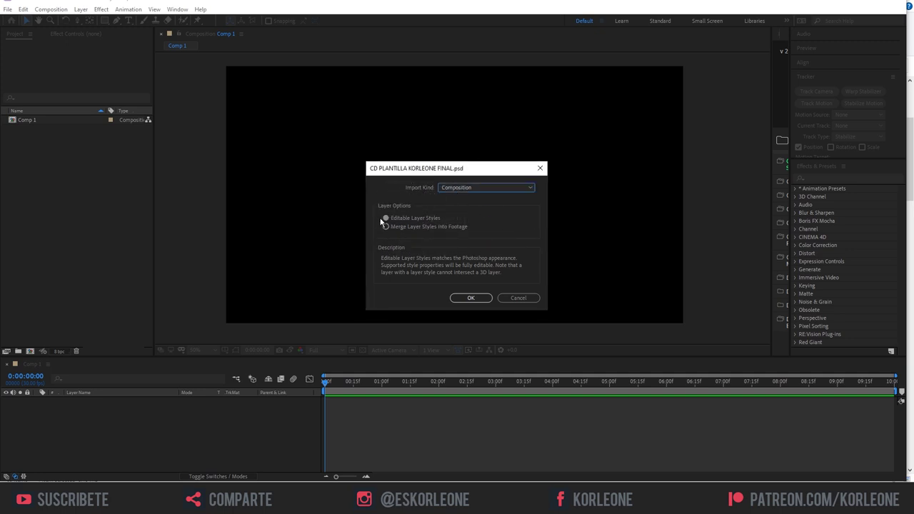
{"action": "left_click", "coordinate": [480, 300]}
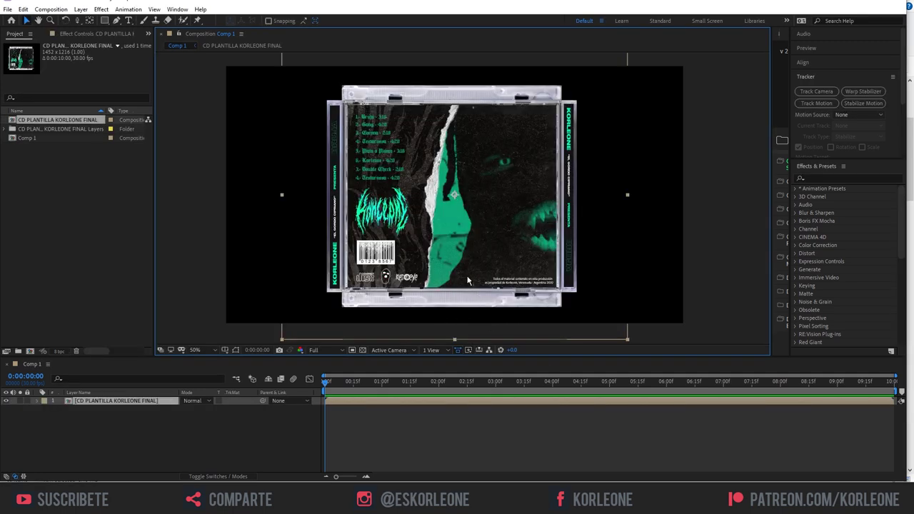
Step: Delete the CD PLANTILLA nested comp and drag the six PSD layer files from the Layers folder into Comp 1
{"action": "left_click", "coordinate": [360, 405]}
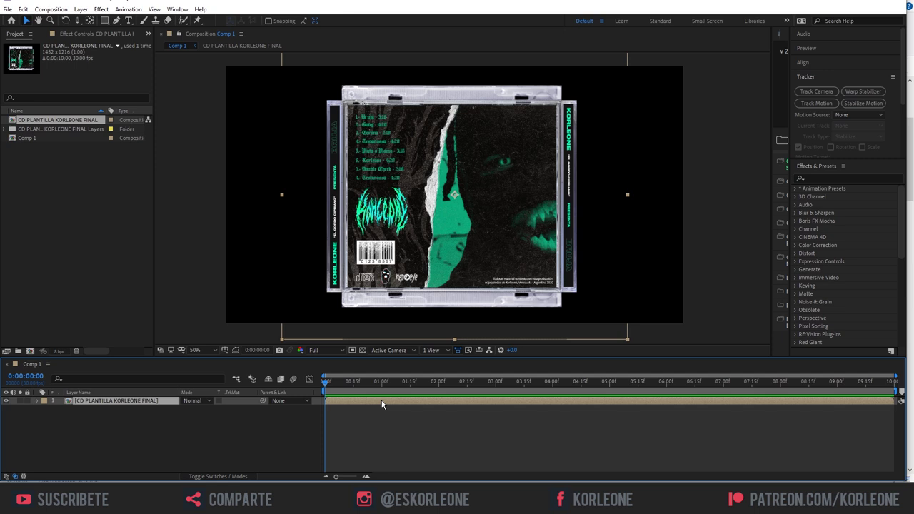
{"action": "key", "text": "Delete"}
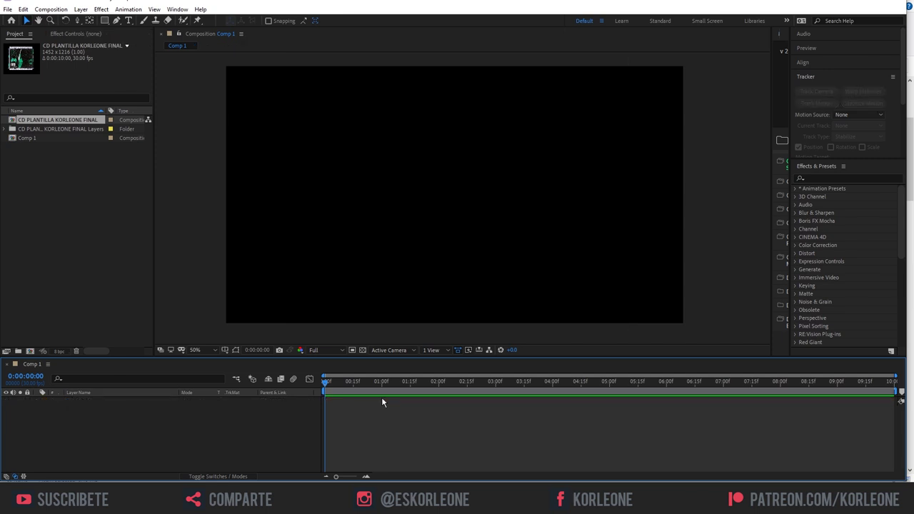
{"action": "left_click", "coordinate": [5, 130]}
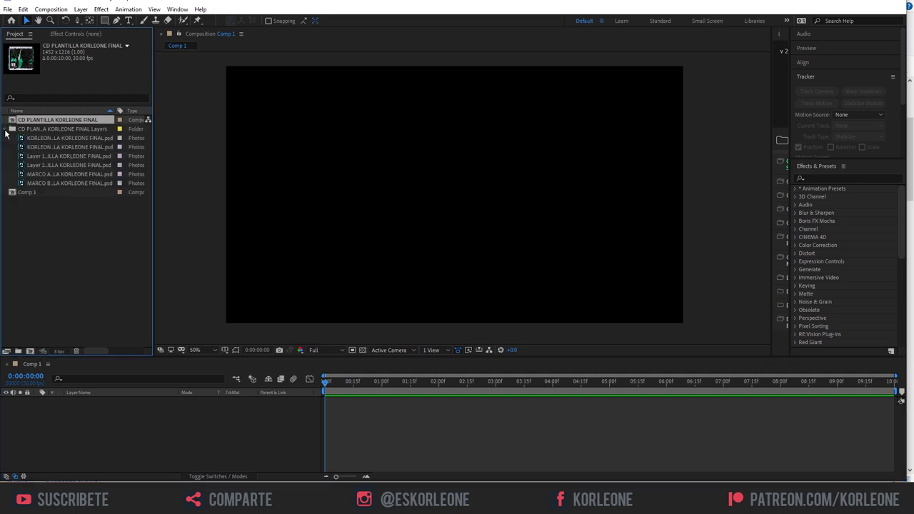
{"action": "left_click", "coordinate": [45, 140]}
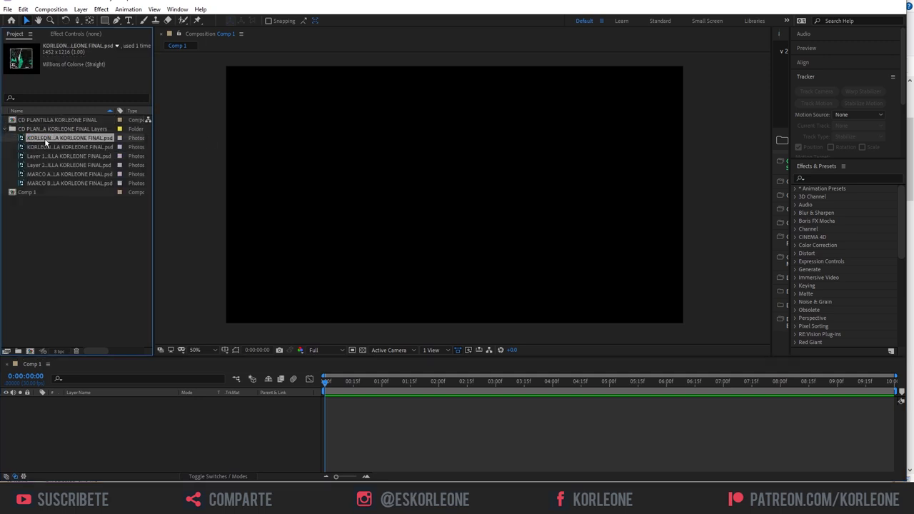
{"action": "left_click", "coordinate": [52, 182], "text": "shift"}
{"action": "left_click_drag", "start_coordinate": [48, 140], "coordinate": [459, 197]}
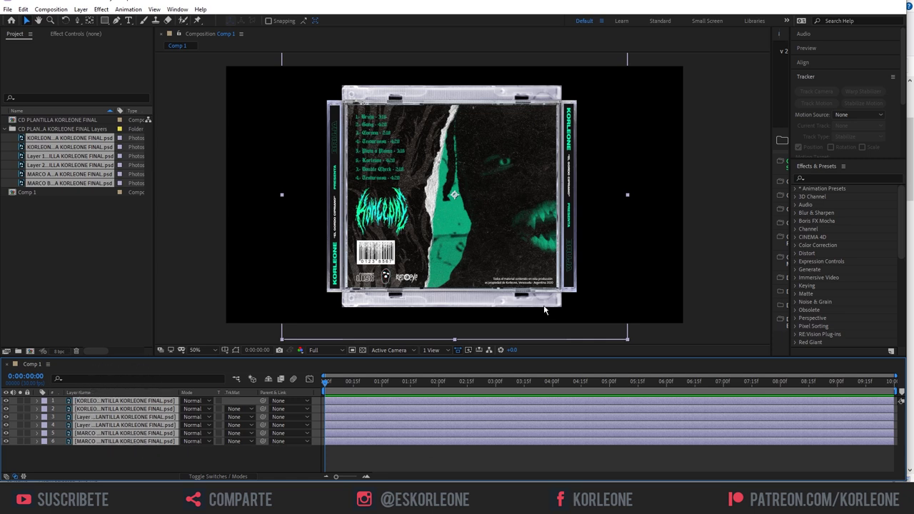
Step: Widen the layer name column and give the KORLEONE BRUJA CONTRA layer an orange label
{"action": "left_click", "coordinate": [173, 464]}
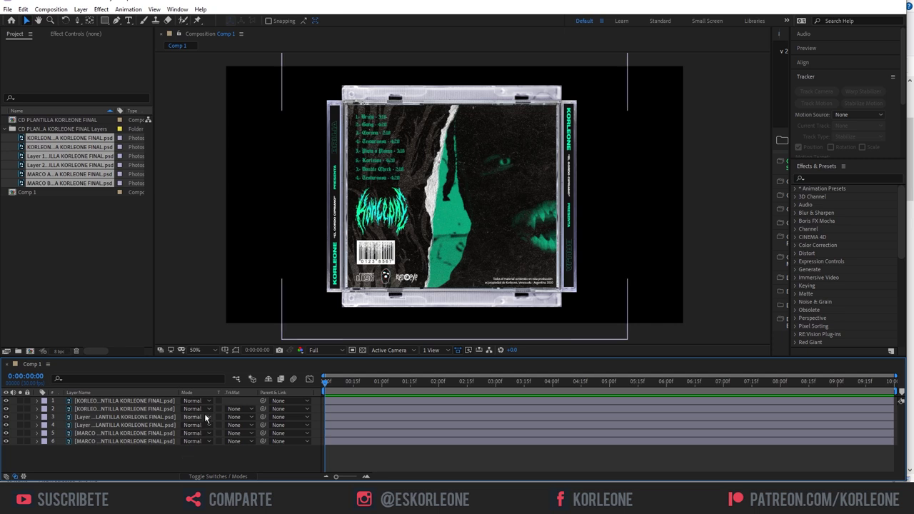
{"action": "mouse_move", "coordinate": [177, 393]}
{"action": "left_mouse_down"}
{"action": "mouse_move", "coordinate": [246, 393]}
{"action": "mouse_move", "coordinate": [236, 393]}
{"action": "left_mouse_up"}
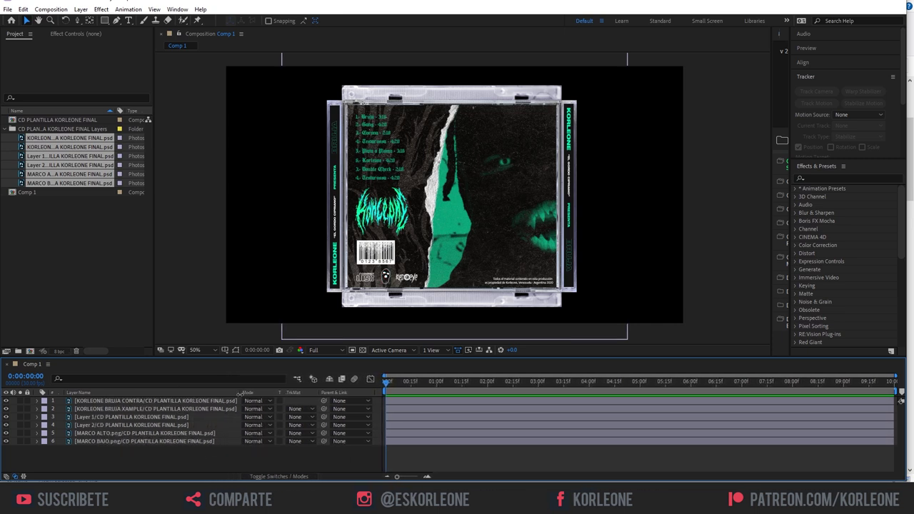
{"action": "left_click", "coordinate": [156, 404]}
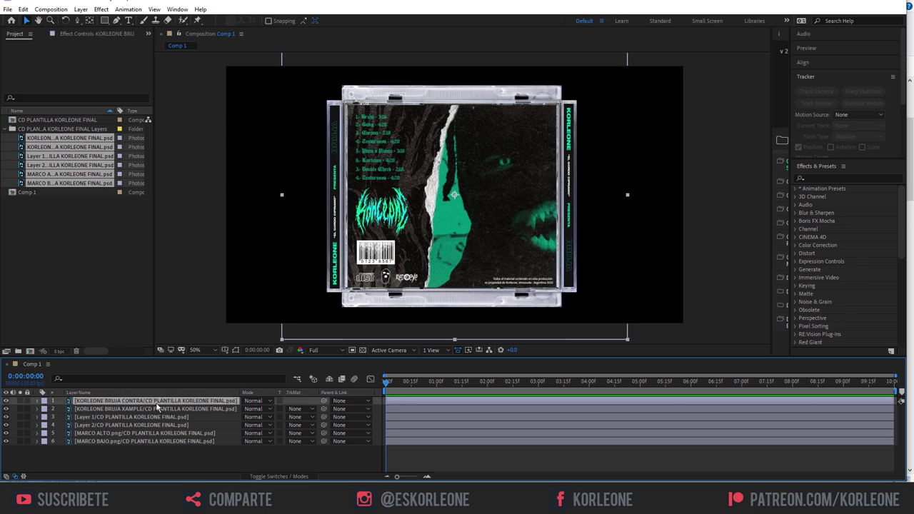
{"action": "left_click", "coordinate": [44, 402]}
{"action": "left_click", "coordinate": [72, 347]}
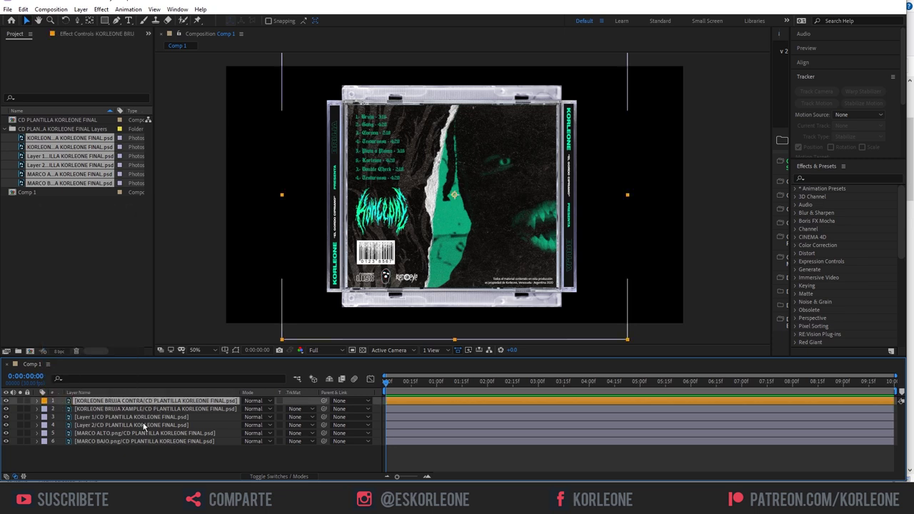
Step: Toggle the KORLEONE BRUJA CONTRA layer's visibility to compare the back cover and front
{"action": "left_click", "coordinate": [6, 401]}
{"action": "left_click", "coordinate": [7, 401]}
{"action": "left_click", "coordinate": [7, 402]}
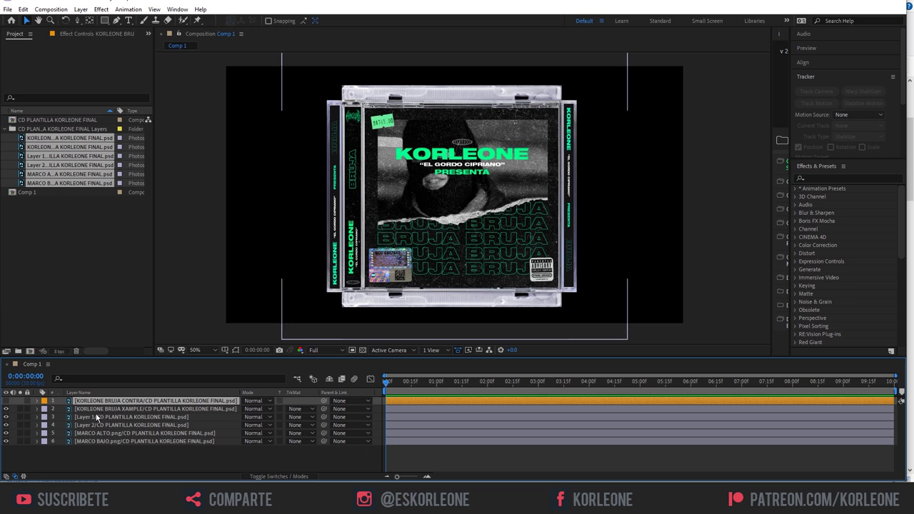
{"action": "left_click", "coordinate": [6, 401]}
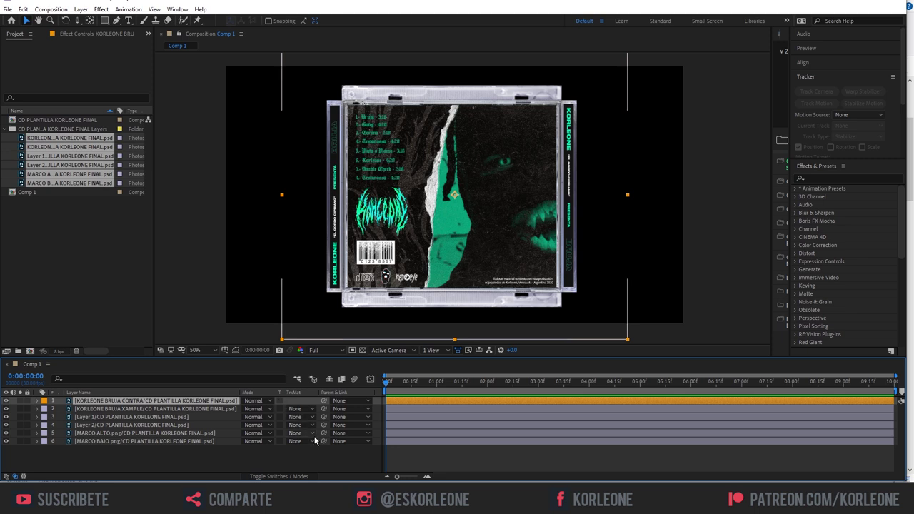
Step: Show layer switches, enable 3D on all six CD-case layers, then select the MARCO BAJO layer
{"action": "left_click", "coordinate": [275, 478]}
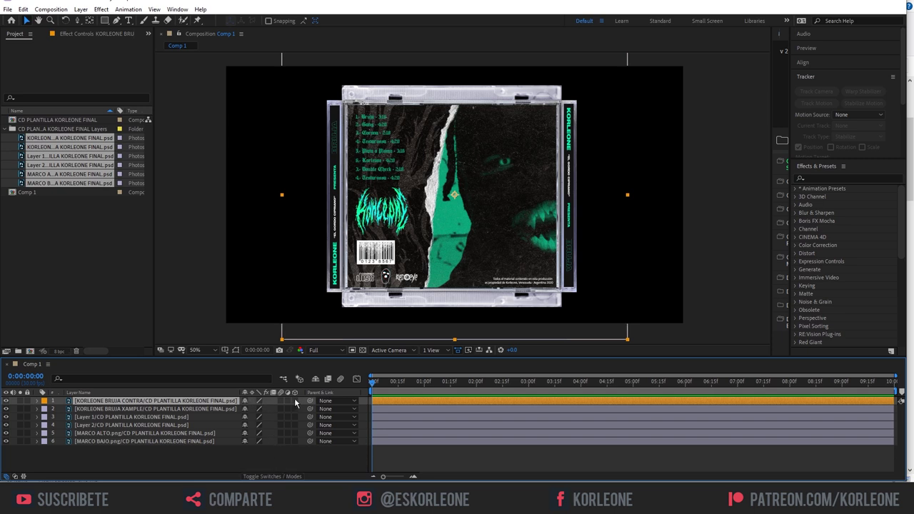
{"action": "left_click_drag", "start_coordinate": [295, 401], "coordinate": [296, 447]}
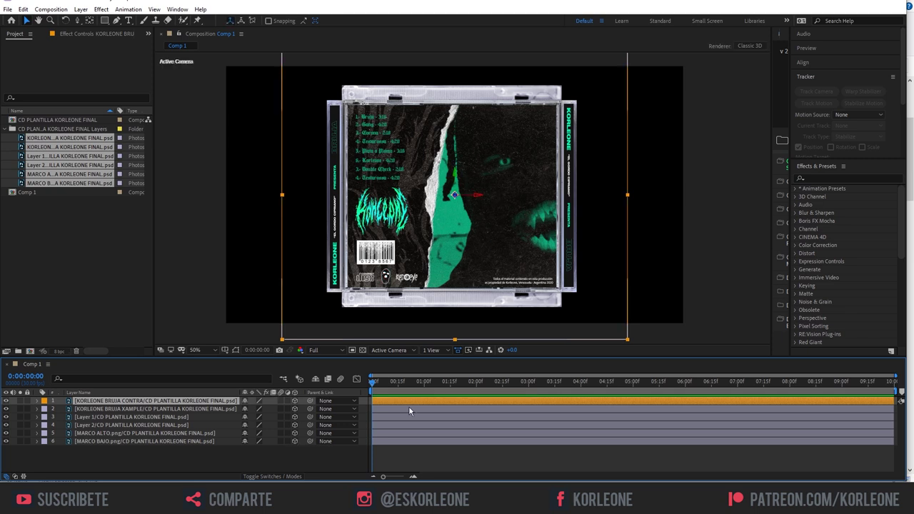
{"action": "left_click", "coordinate": [347, 455]}
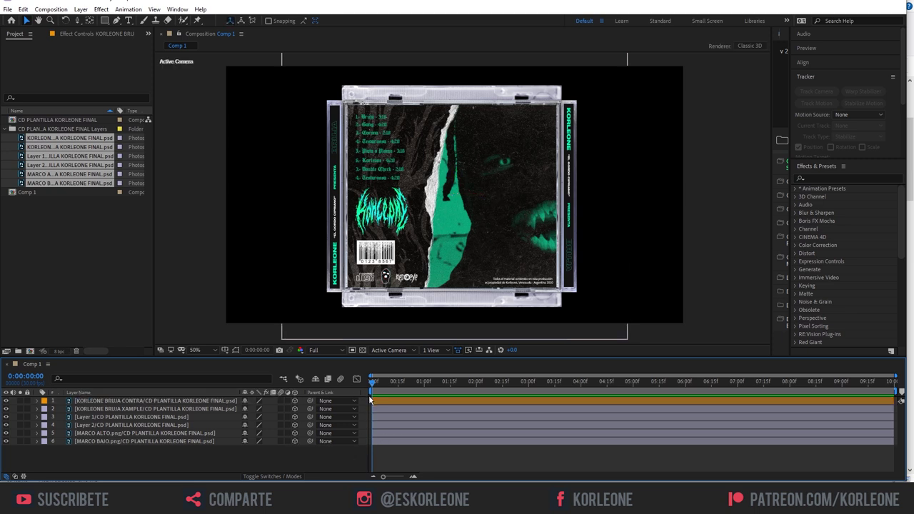
{"action": "left_click", "coordinate": [137, 410]}
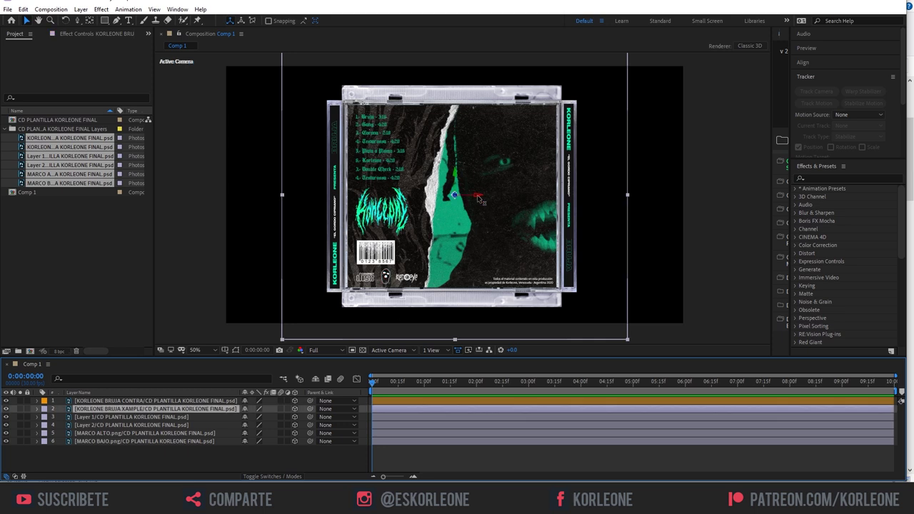
{"action": "left_click", "coordinate": [143, 442]}
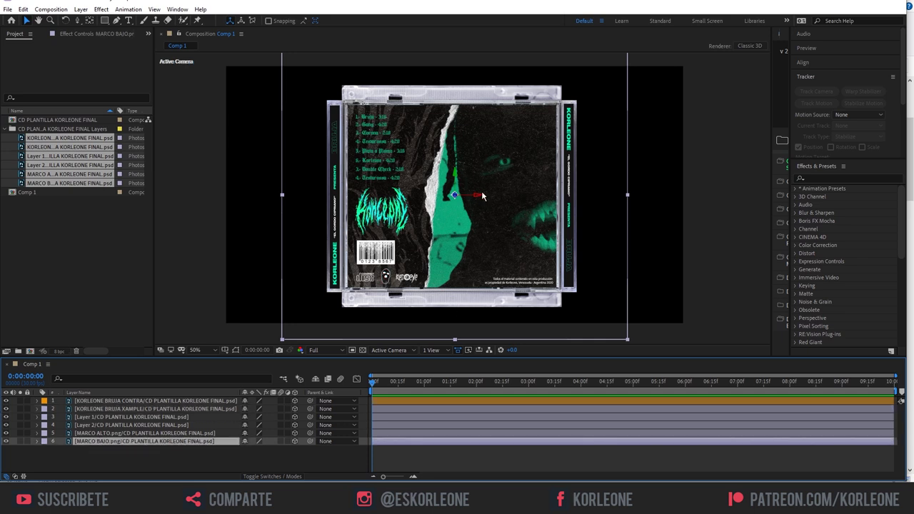
Step: Zoom the viewer to 100% on the case bottom and pick the Pan Behind tool
{"action": "left_click_drag", "start_coordinate": [455, 176], "coordinate": [465, 195]}
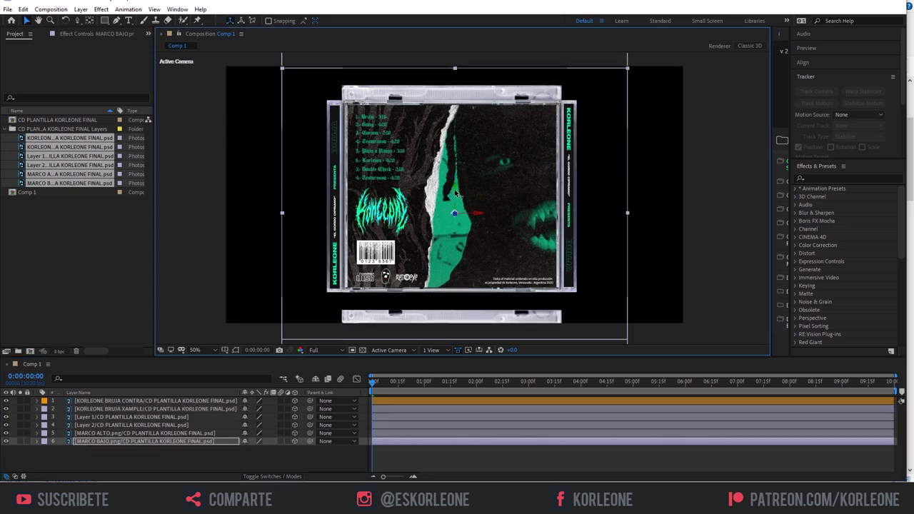
{"action": "left_click_drag", "start_coordinate": [533, 292], "coordinate": [537, 217]}
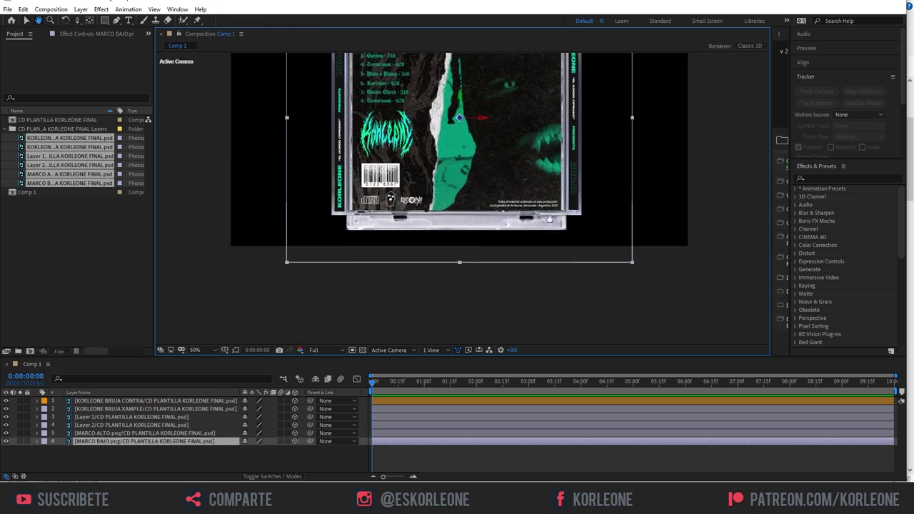
{"action": "scroll", "coordinate": [500, 211], "scroll_direction": "up", "scroll_amount": 2}
{"action": "left_click_drag", "start_coordinate": [512, 177], "coordinate": [523, 231]}
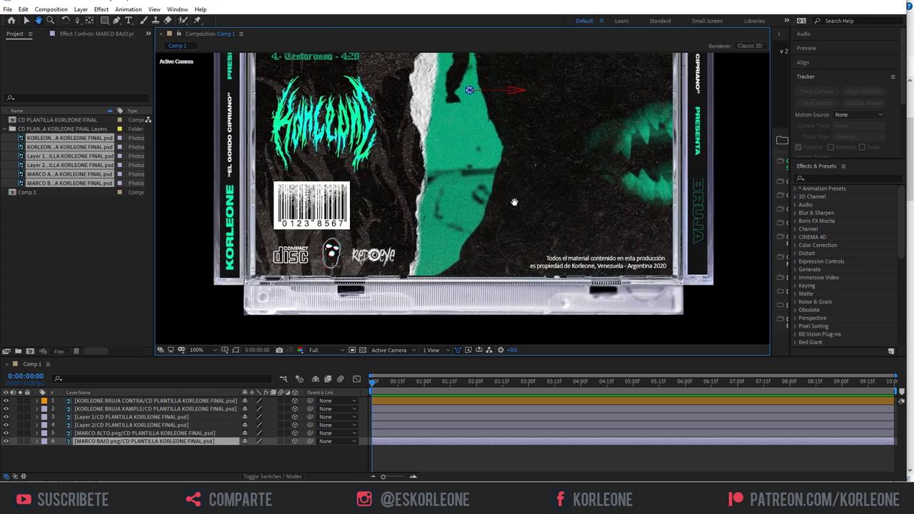
{"action": "left_click", "coordinate": [92, 20]}
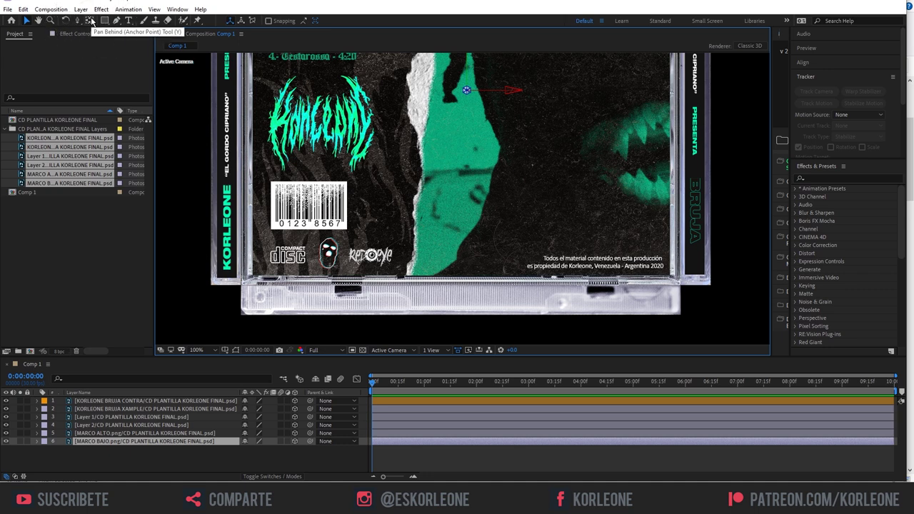
{"action": "left_click", "coordinate": [92, 20]}
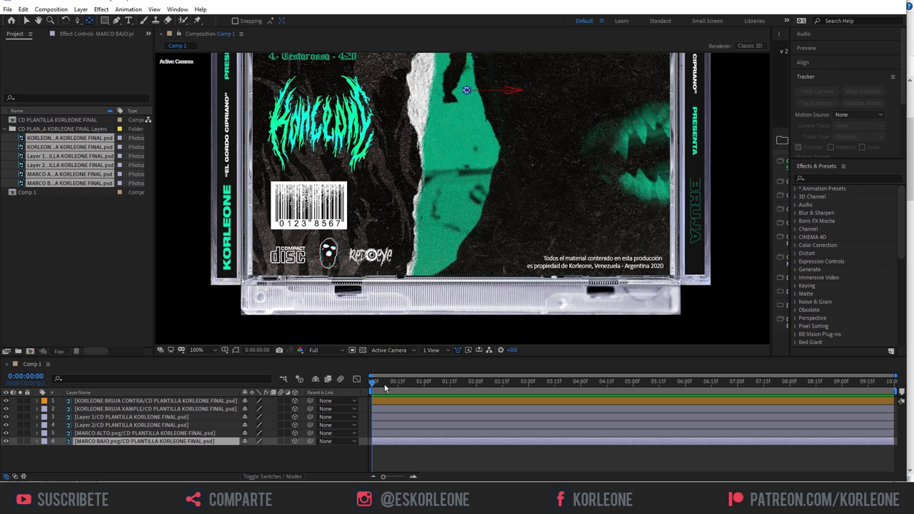
Step: Toggle MARCO BAJO's visibility to identify it, then turn on its Solo switch
{"action": "left_click", "coordinate": [6, 442]}
{"action": "left_click", "coordinate": [6, 442]}
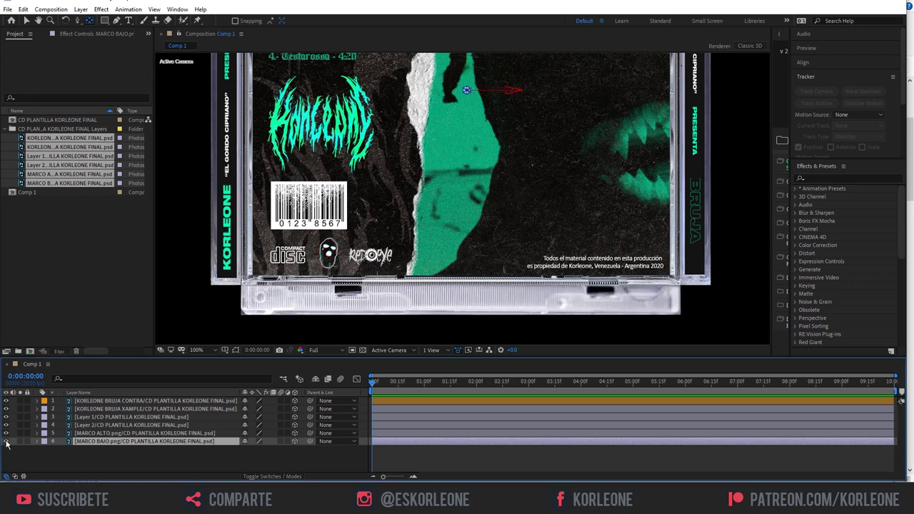
{"action": "left_click", "coordinate": [6, 441]}
{"action": "left_click", "coordinate": [6, 441]}
{"action": "left_click", "coordinate": [5, 441]}
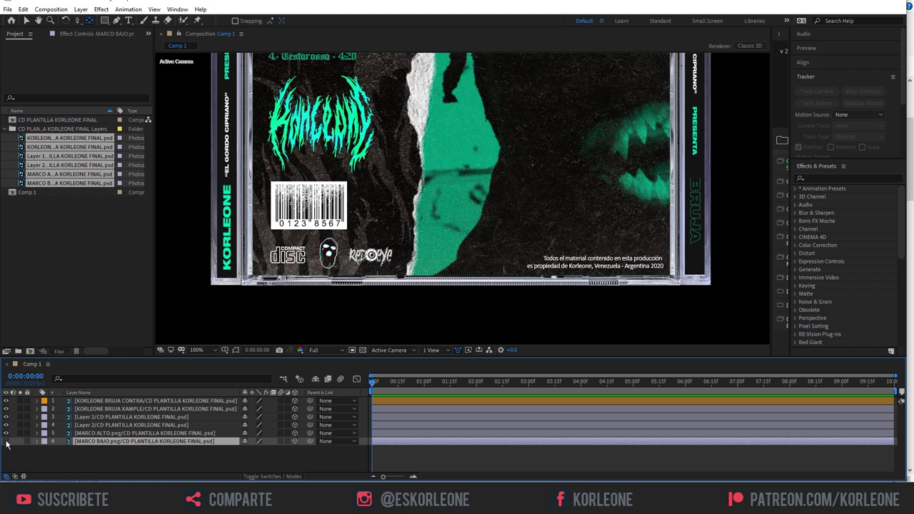
{"action": "left_click", "coordinate": [5, 441]}
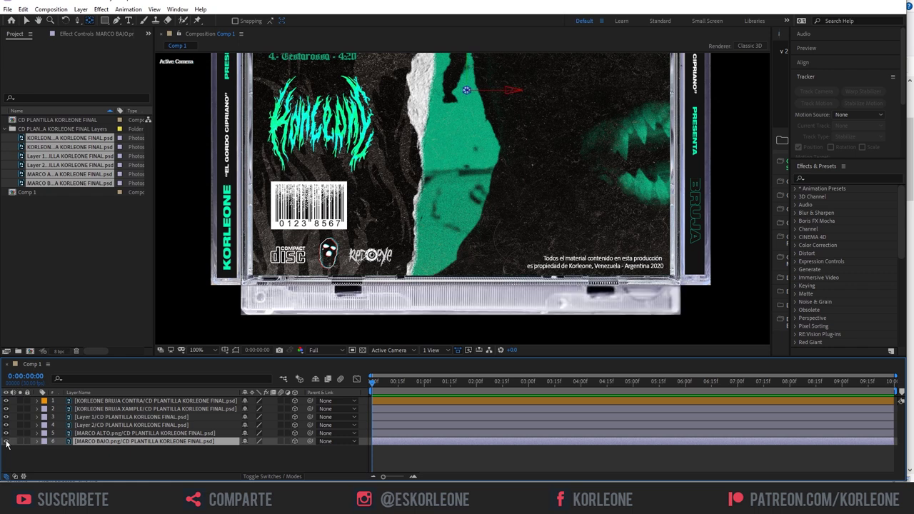
{"action": "left_click", "coordinate": [19, 441]}
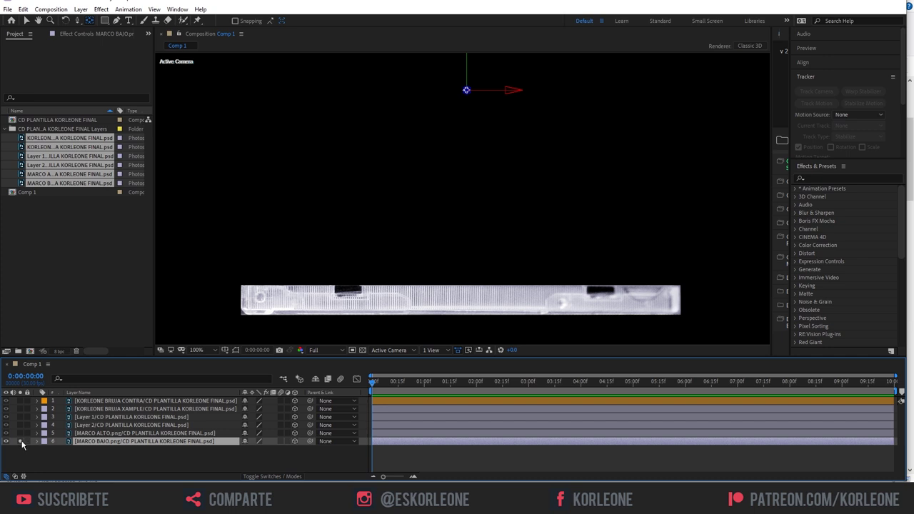
{"action": "left_click", "coordinate": [20, 442]}
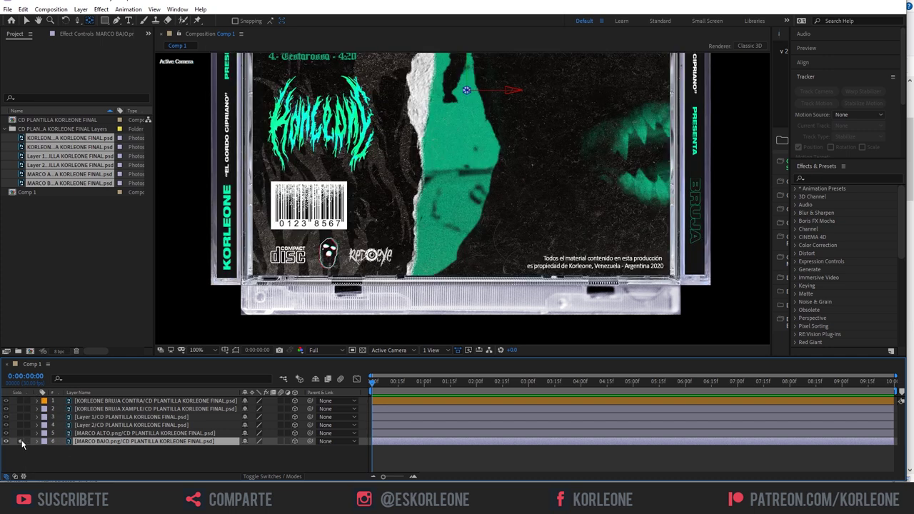
{"action": "left_click", "coordinate": [20, 441]}
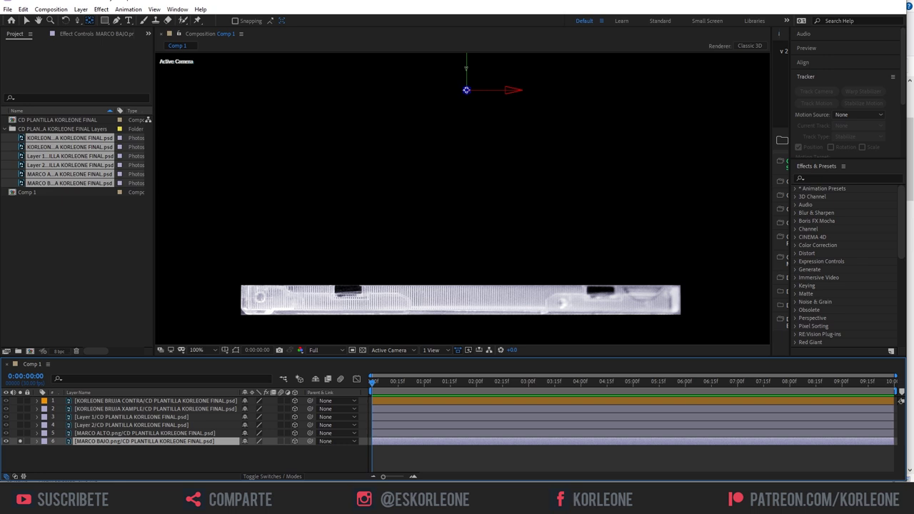
Step: Move the MARCO BAJO anchor point onto the tray's top edge and reveal its Rotation properties
{"action": "left_click_drag", "start_coordinate": [491, 138], "coordinate": [491, 314]}
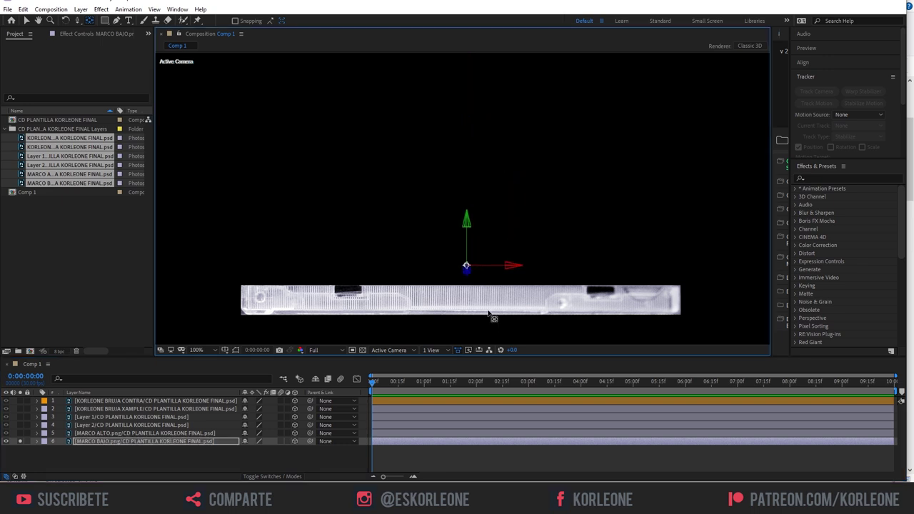
{"action": "key", "text": "period"}
{"action": "scroll", "coordinate": [493, 288], "scroll_direction": "down", "scroll_amount": 5}
{"action": "key", "text": "period"}
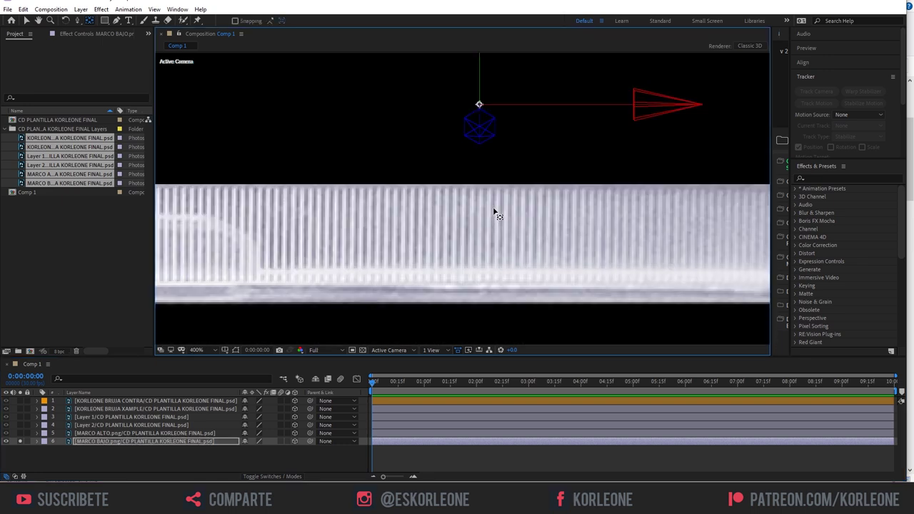
{"action": "left_click_drag", "start_coordinate": [569, 173], "coordinate": [551, 181]}
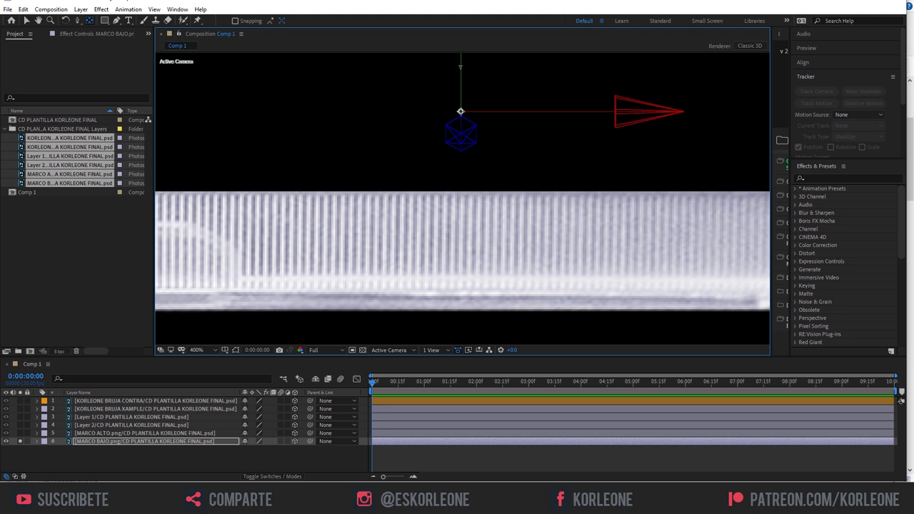
{"action": "left_click_drag", "start_coordinate": [461, 111], "coordinate": [461, 190]}
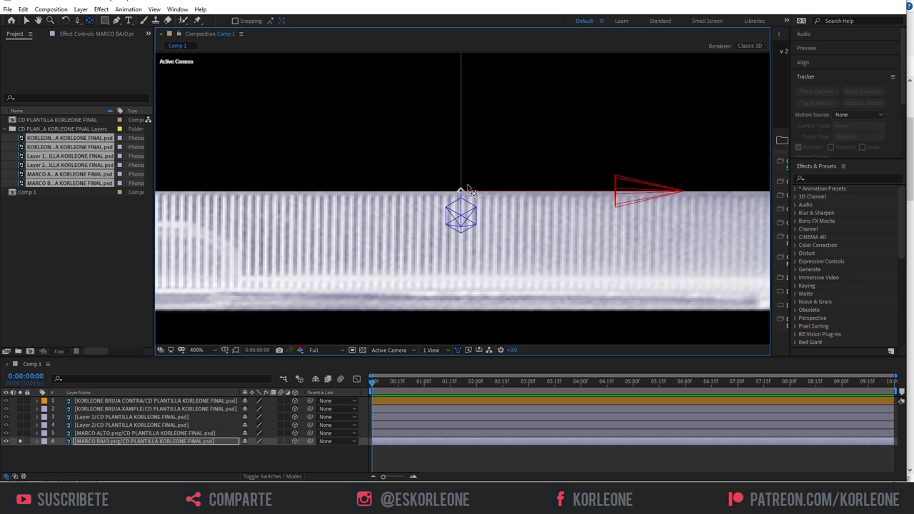
{"action": "scroll", "coordinate": [463, 199], "scroll_direction": "down", "scroll_amount": 2}
{"action": "scroll", "coordinate": [468, 200], "scroll_direction": "down", "scroll_amount": 2}
{"action": "key", "text": "shift+Left"}
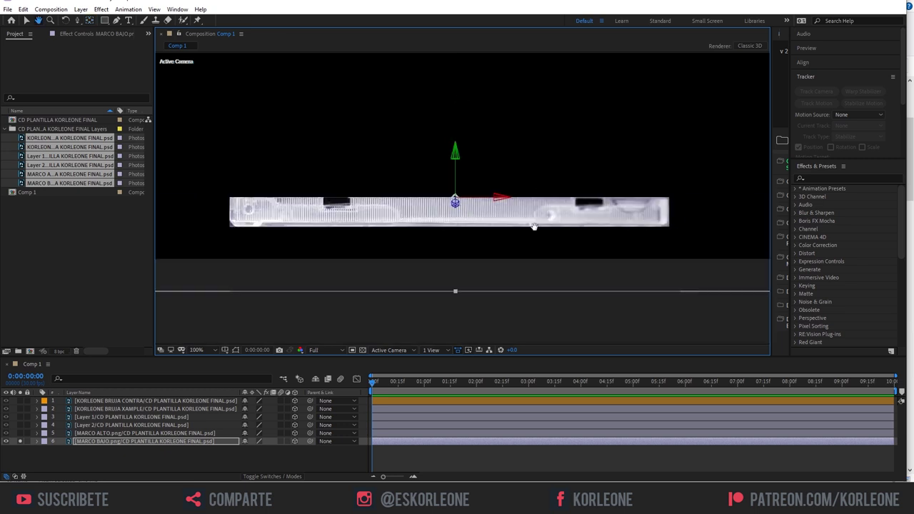
{"action": "left_click", "coordinate": [120, 444]}
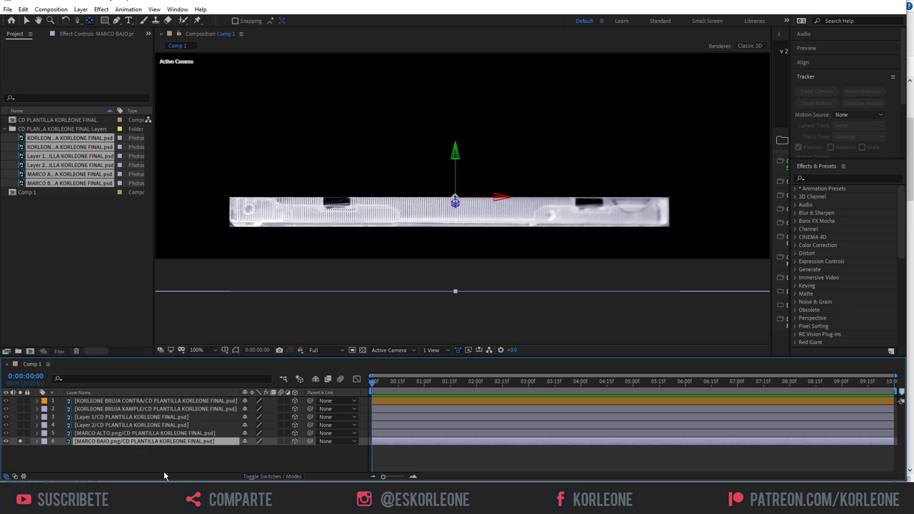
{"action": "key", "text": "r"}
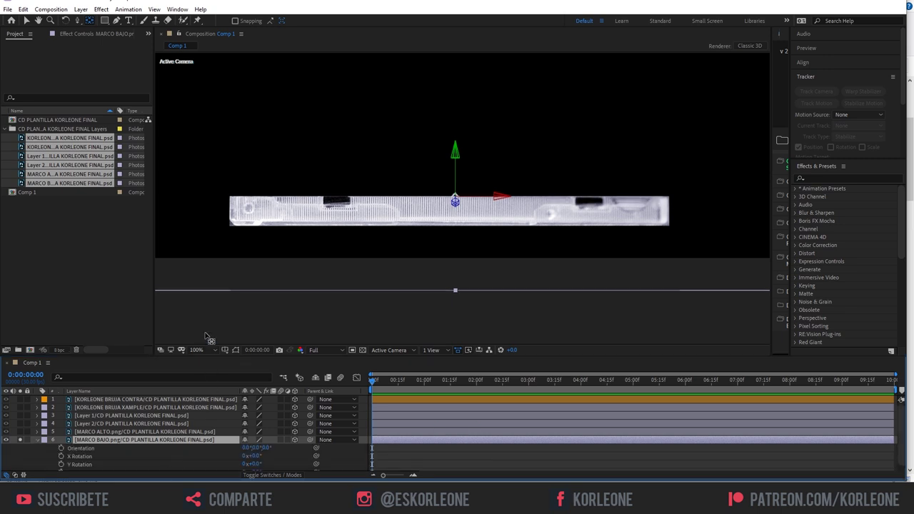
Step: Set the MARCO BAJO tray's X Rotation to 90° so it lies flat
{"action": "left_click_drag", "start_coordinate": [206, 357], "coordinate": [206, 325]}
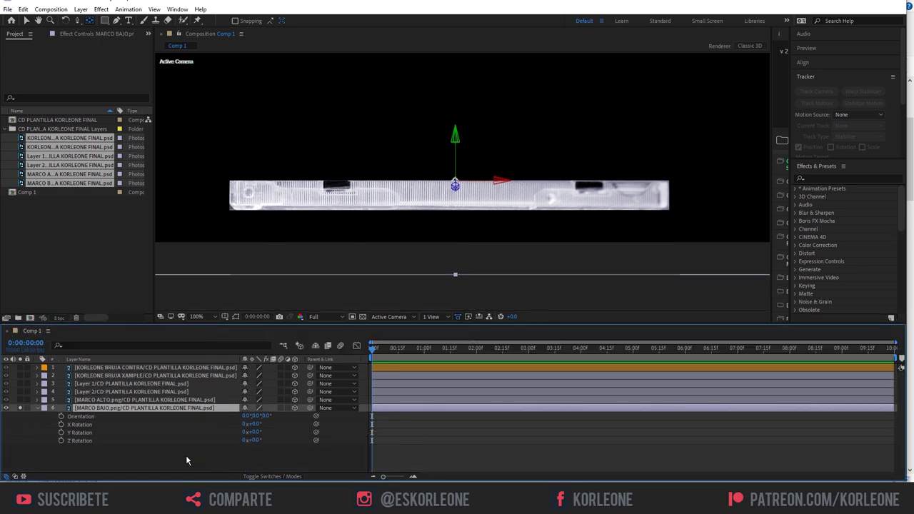
{"action": "left_click", "coordinate": [88, 427]}
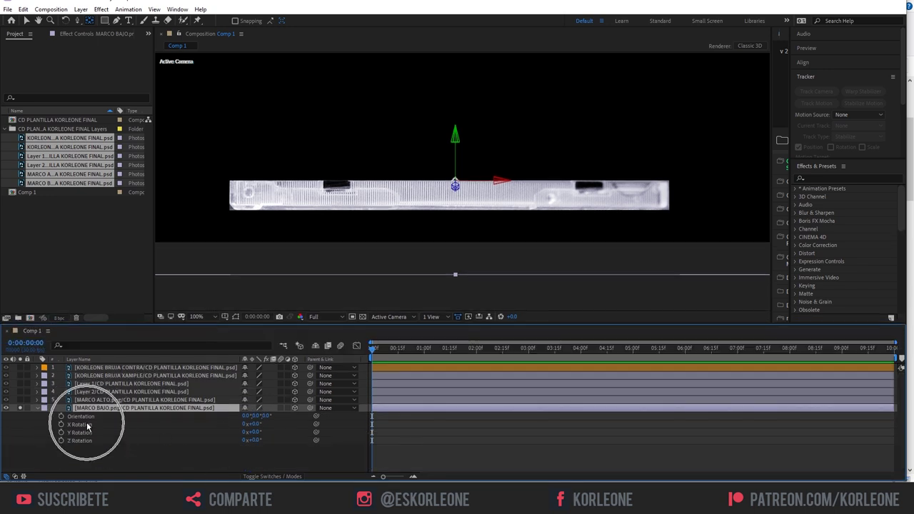
{"action": "mouse_move", "coordinate": [254, 424]}
{"action": "left_mouse_down"}
{"action": "mouse_move", "coordinate": [289, 423]}
{"action": "mouse_move", "coordinate": [257, 424]}
{"action": "left_mouse_up"}
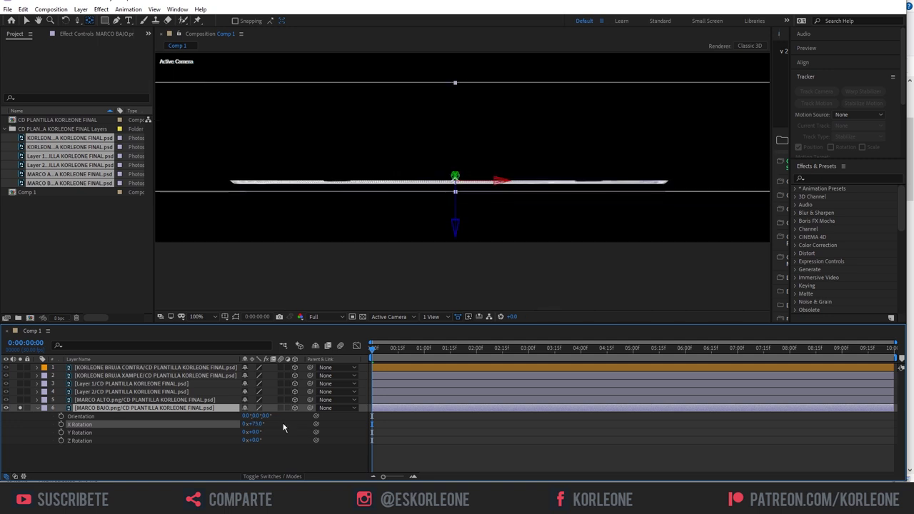
{"action": "type", "text": "9"}
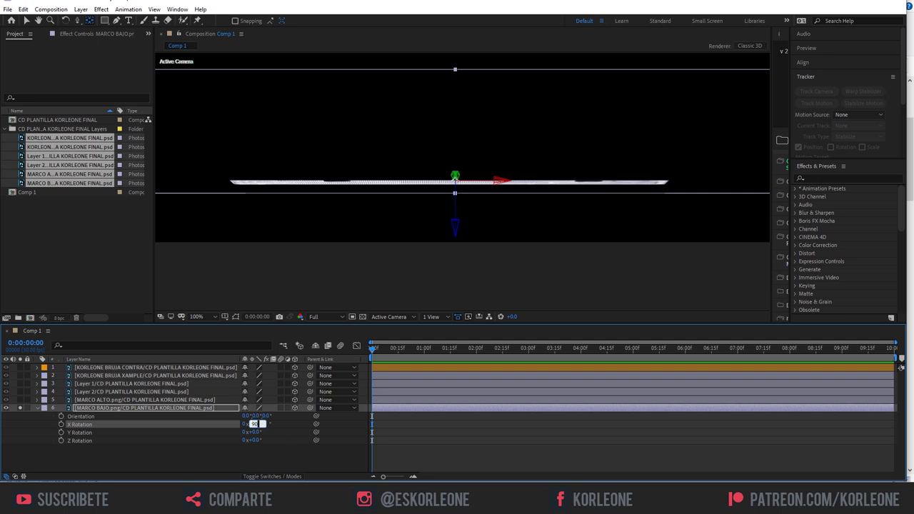
{"action": "type", "text": "0"}
{"action": "key", "text": "Return"}
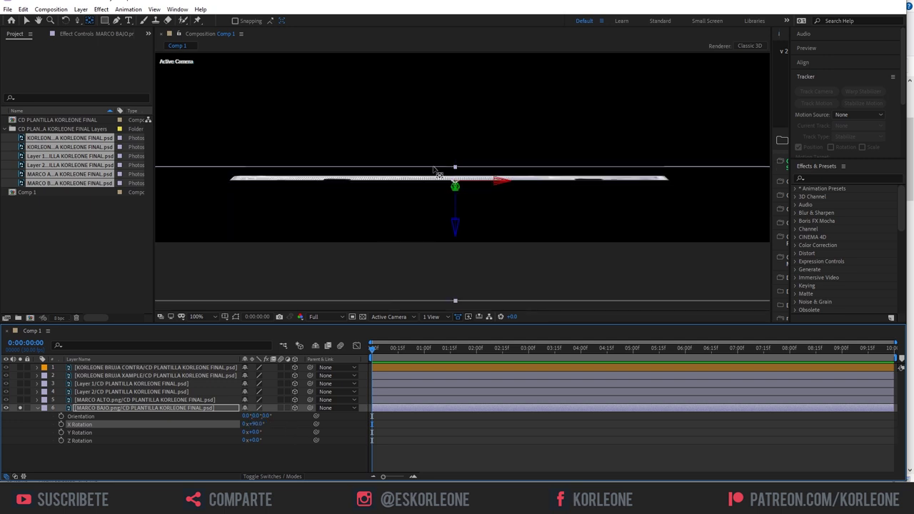
{"action": "key", "text": "space"}
{"action": "left_click_drag", "start_coordinate": [508, 205], "coordinate": [511, 236]}
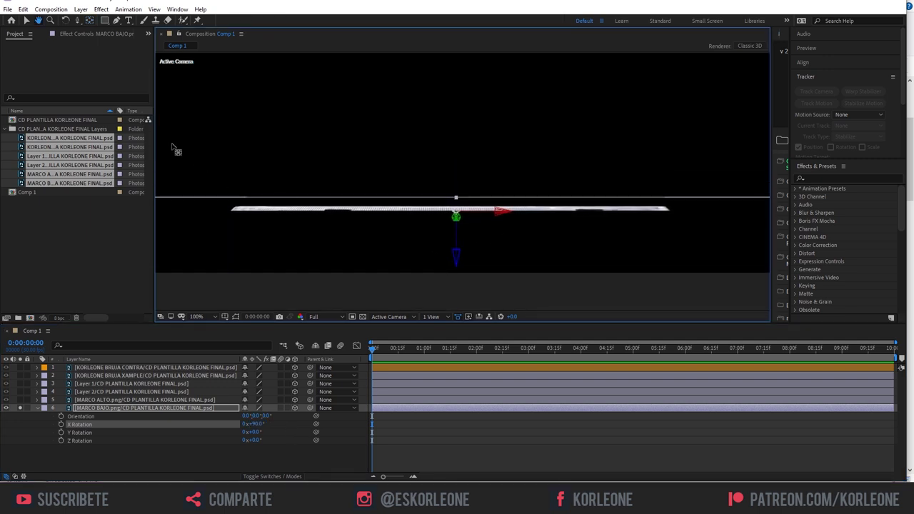
Step: Unsolo the tray, collapse its properties, and select MARCO ALTO with the viewer at 50%
{"action": "left_click", "coordinate": [20, 409]}
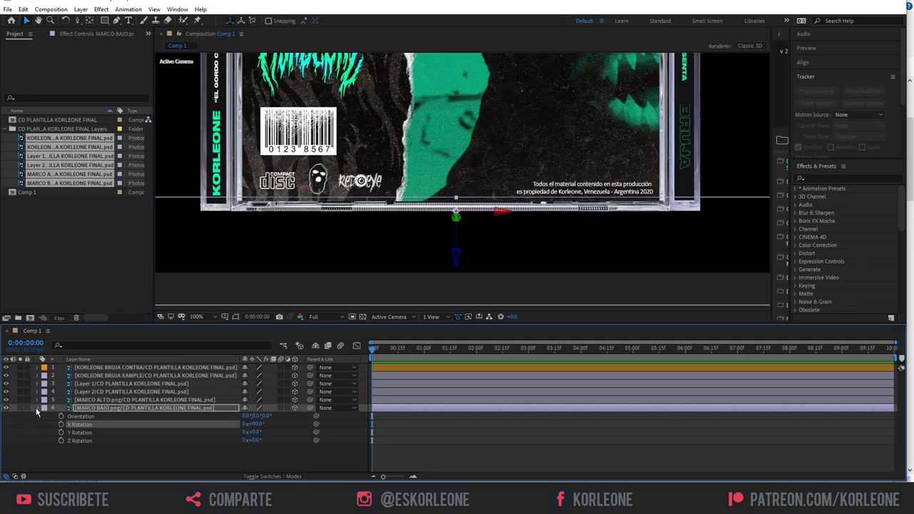
{"action": "left_click", "coordinate": [37, 410]}
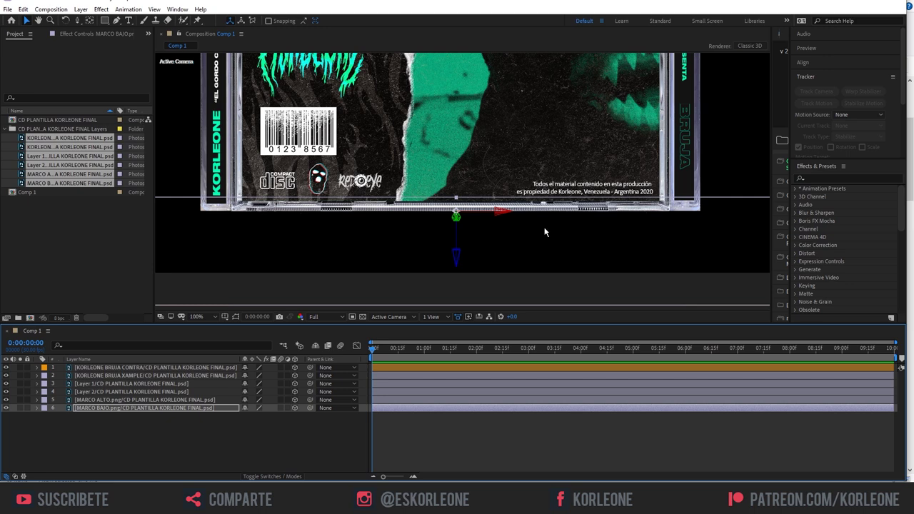
{"action": "left_click", "coordinate": [297, 429]}
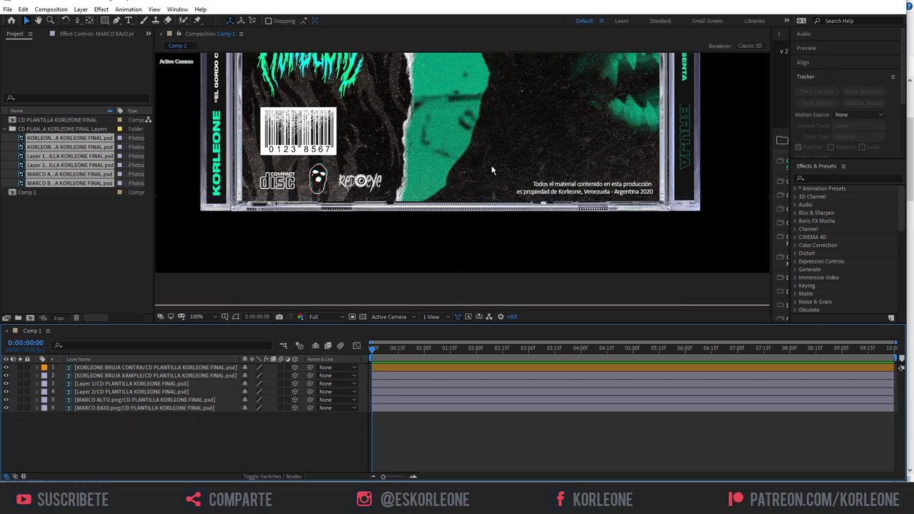
{"action": "left_click_drag", "start_coordinate": [492, 170], "coordinate": [508, 269]}
{"action": "left_click", "coordinate": [400, 400]}
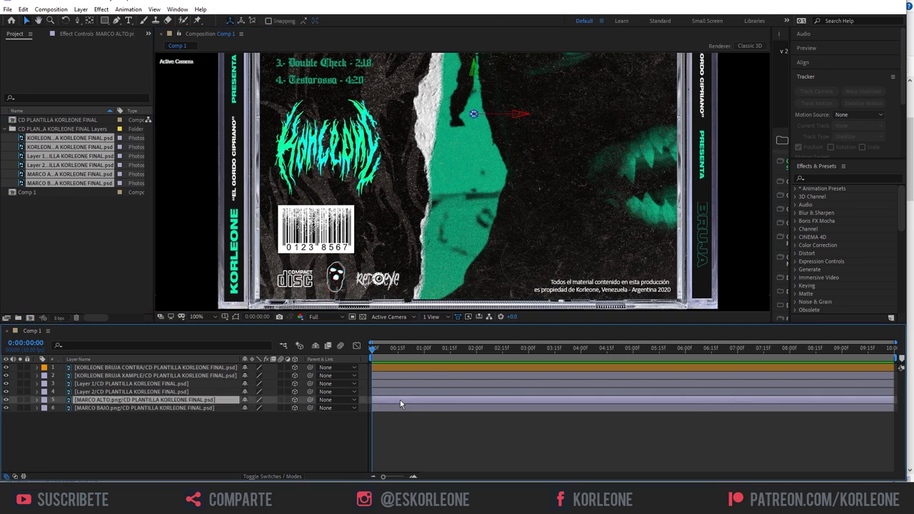
{"action": "scroll", "coordinate": [450, 199], "scroll_direction": "down", "scroll_amount": 2}
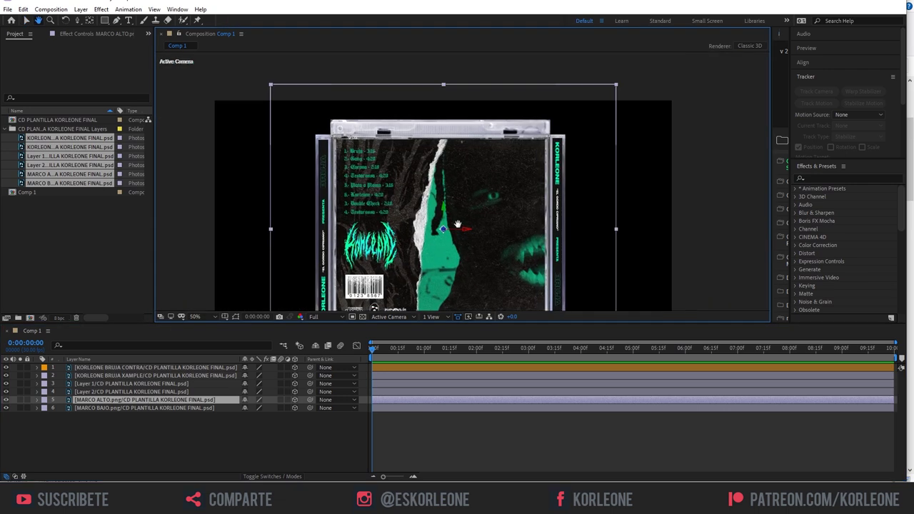
{"action": "left_click_drag", "start_coordinate": [458, 225], "coordinate": [453, 224]}
Step: Solo MARCO ALTO and drag its anchor point onto the frame strip with Pan Behind
{"action": "left_click", "coordinate": [20, 404]}
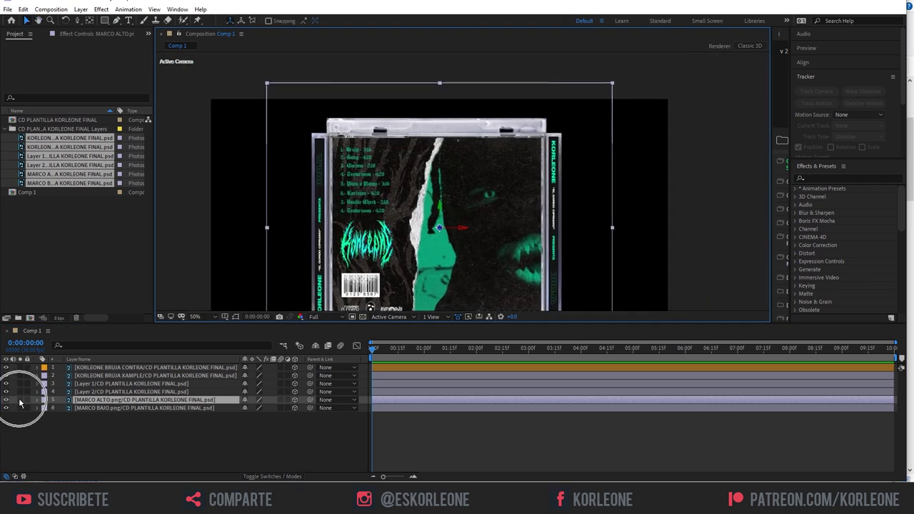
{"action": "left_click", "coordinate": [21, 402]}
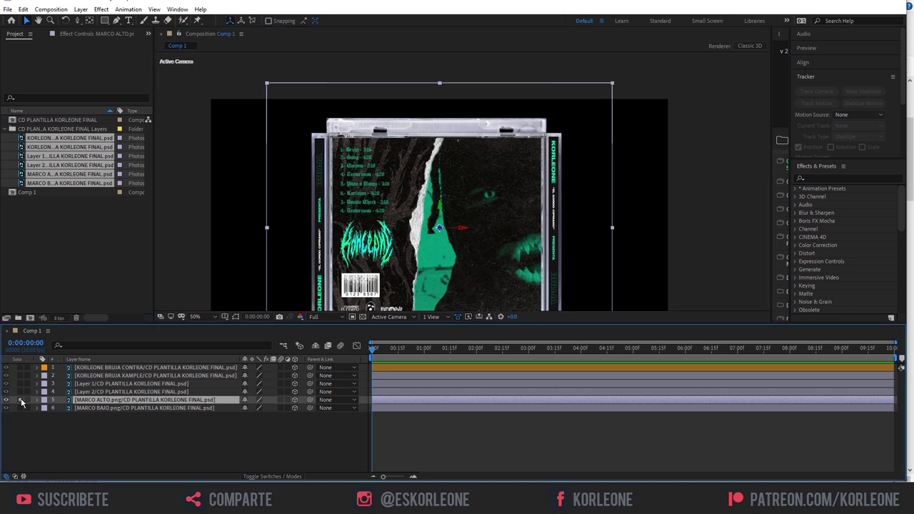
{"action": "left_click", "coordinate": [21, 401]}
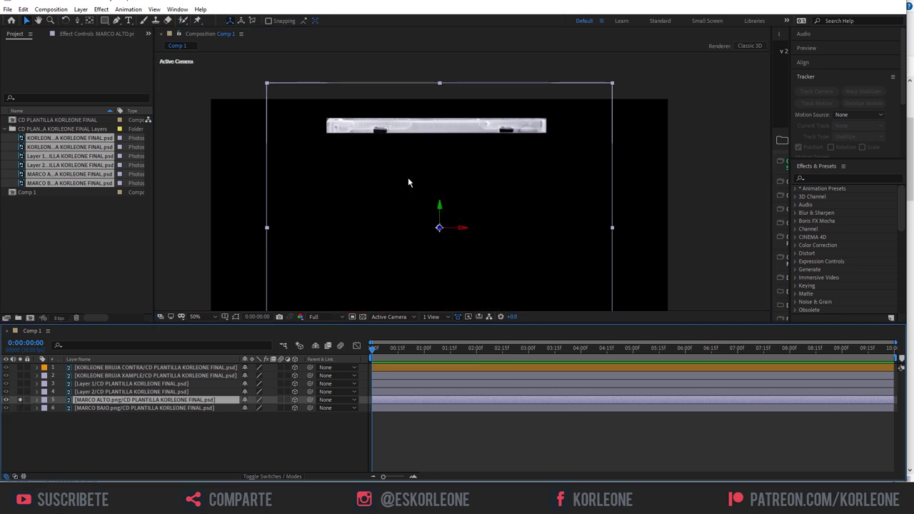
{"action": "left_click", "coordinate": [90, 20]}
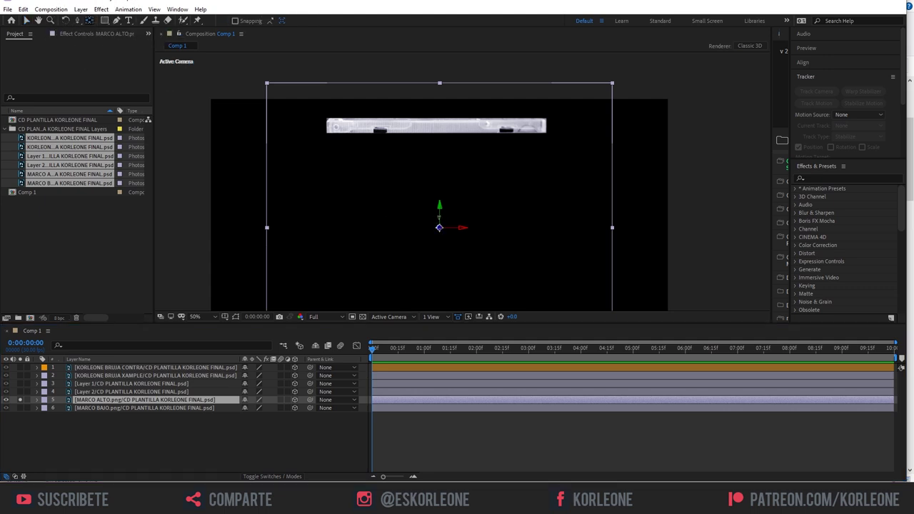
{"action": "left_click_drag", "start_coordinate": [439, 227], "coordinate": [439, 126]}
Step: Check the anchor placement up close, return to 100%, and reveal MARCO ALTO's Rotation properties
{"action": "key", "text": "period"}
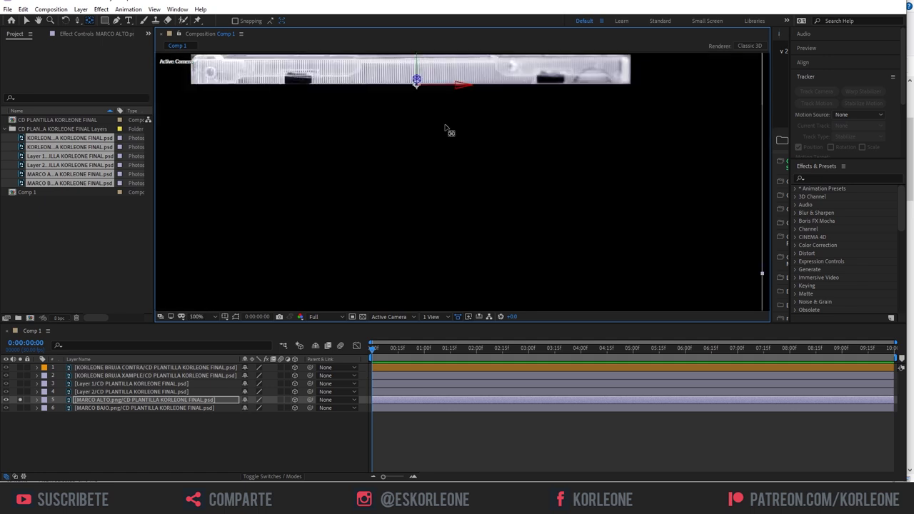
{"action": "scroll", "coordinate": [450, 143], "scroll_direction": "up", "scroll_amount": 2}
{"action": "scroll", "coordinate": [445, 174], "scroll_direction": "up", "scroll_amount": 5}
{"action": "key", "text": "period"}
{"action": "key", "text": "period"}
{"action": "scroll", "coordinate": [465, 207], "scroll_direction": "up", "scroll_amount": 7}
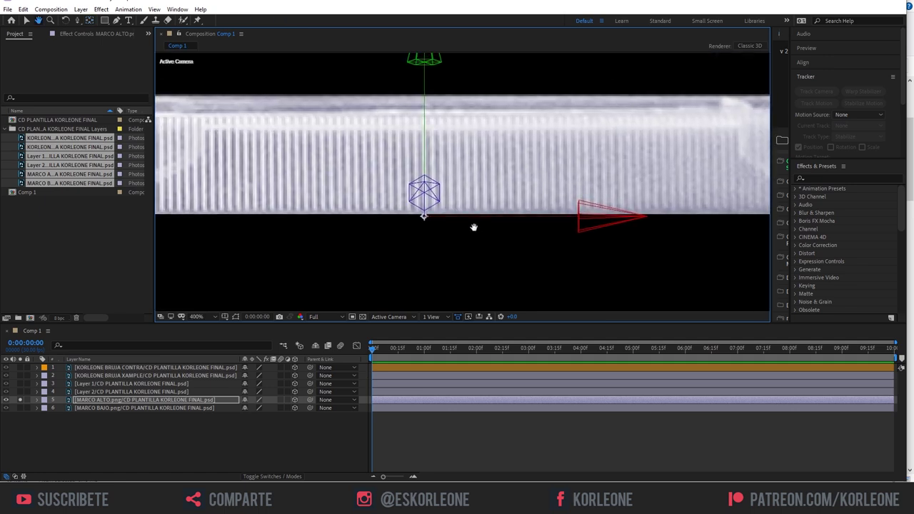
{"action": "left_click_drag", "start_coordinate": [474, 227], "coordinate": [429, 217]}
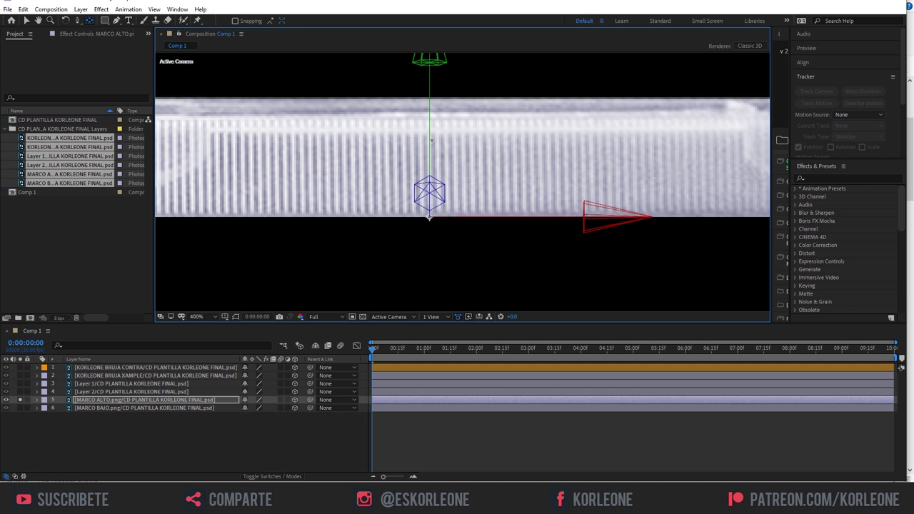
{"action": "key", "text": "comma"}
{"action": "key", "text": "comma"}
{"action": "left_click_drag", "start_coordinate": [482, 235], "coordinate": [479, 198]}
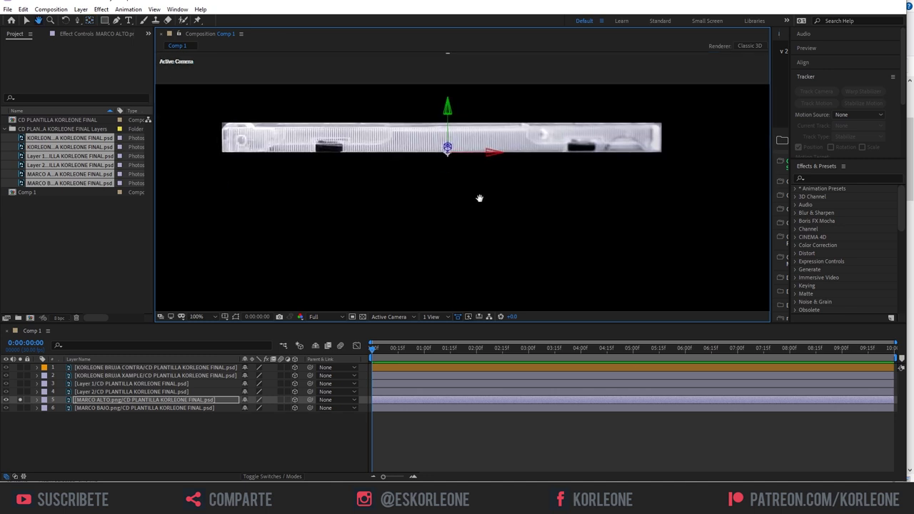
{"action": "left_click", "coordinate": [105, 400]}
{"action": "key", "text": "r"}
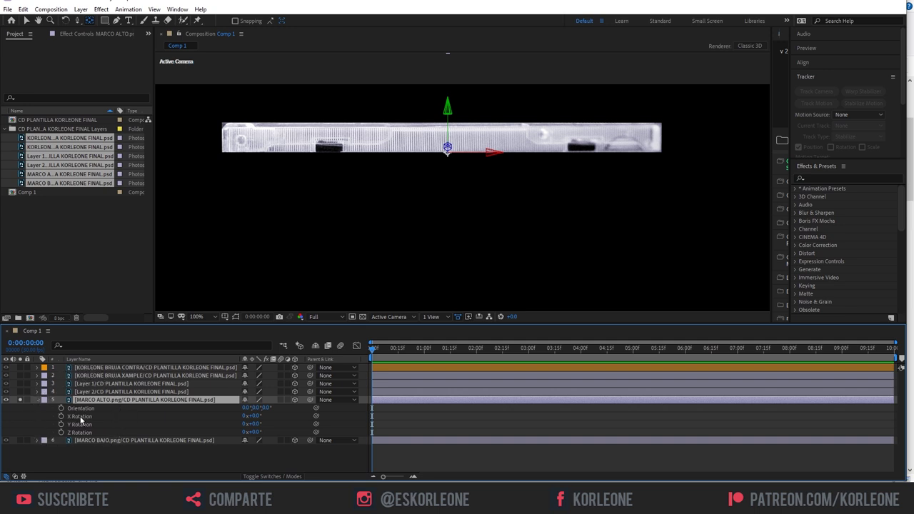
Step: Set MARCO ALTO's X Rotation to -90°
{"action": "left_click_drag", "start_coordinate": [256, 416], "coordinate": [227, 423]}
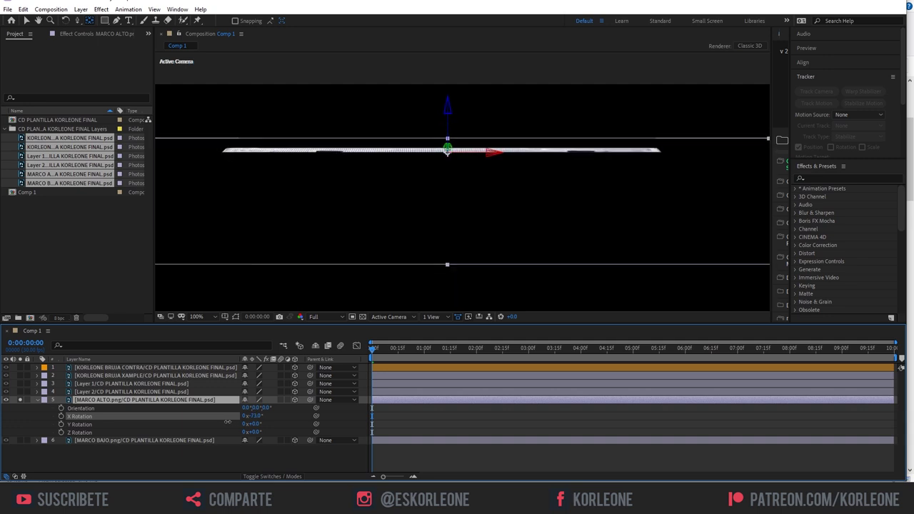
{"action": "left_click", "coordinate": [255, 416]}
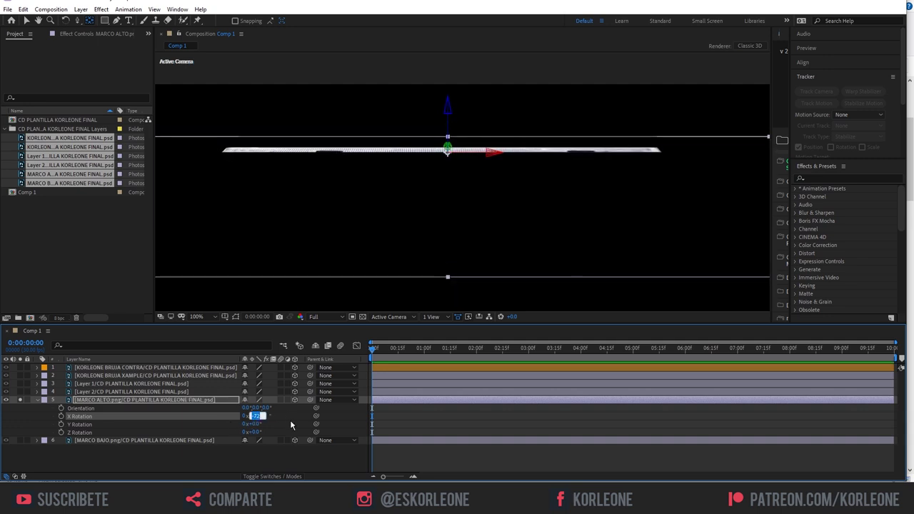
{"action": "type", "text": "-90"}
{"action": "key", "text": "Return"}
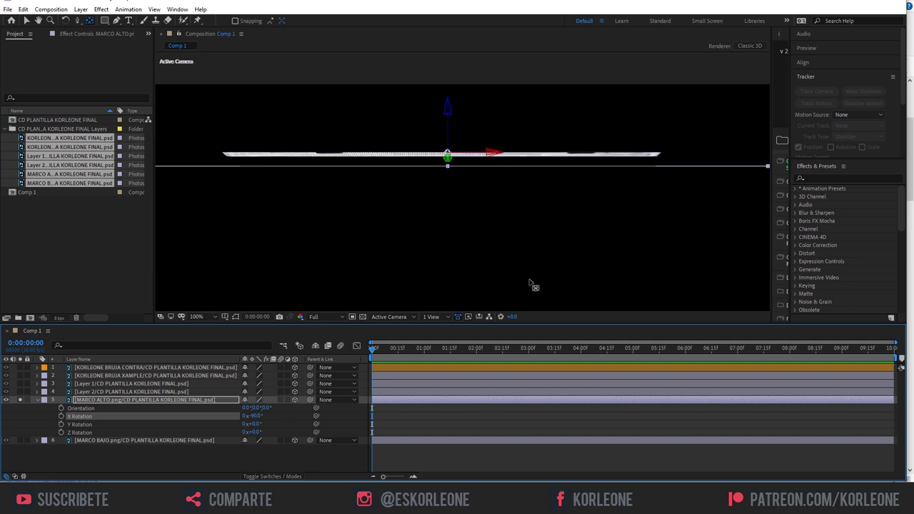
Step: Collapse MARCO ALTO's properties, unsolo it to show all cover layers, and select Layer 2
{"action": "key", "text": "comma"}
{"action": "key", "text": "comma"}
{"action": "key", "text": "comma"}
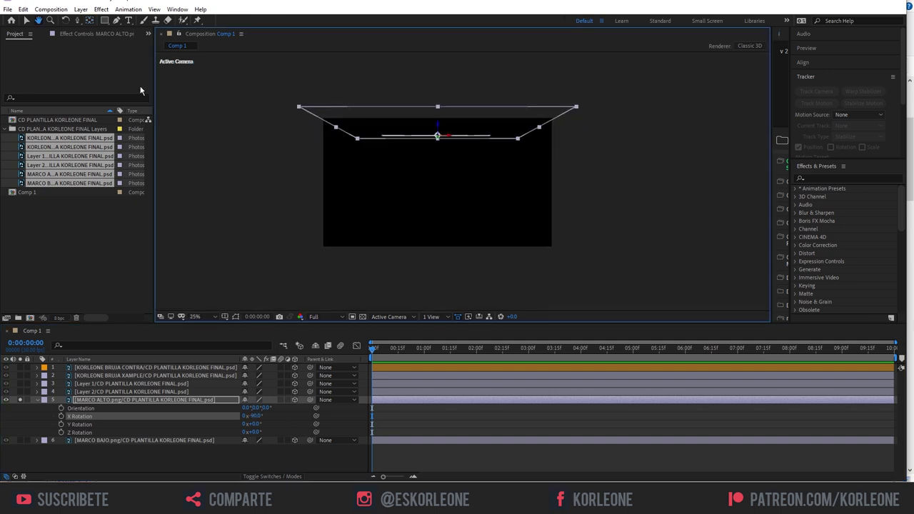
{"action": "left_click", "coordinate": [27, 21]}
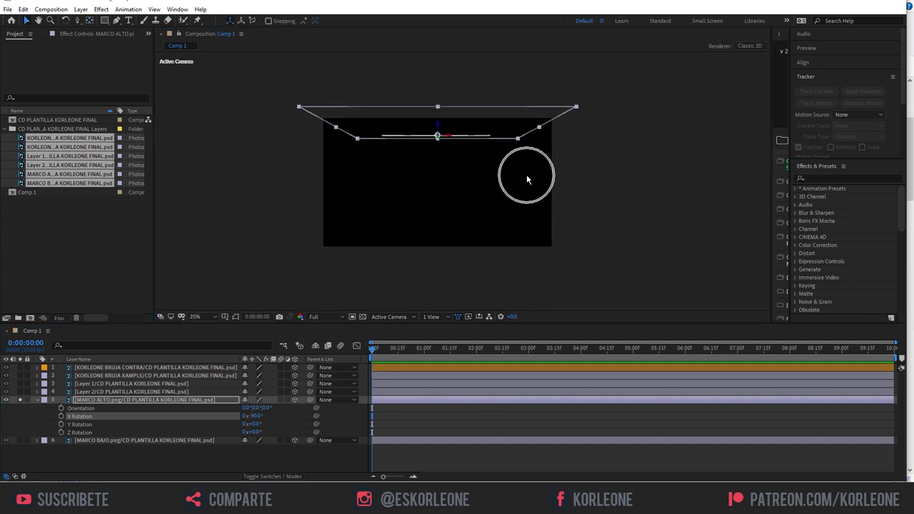
{"action": "key", "text": "period"}
{"action": "left_click_drag", "start_coordinate": [519, 198], "coordinate": [582, 198]}
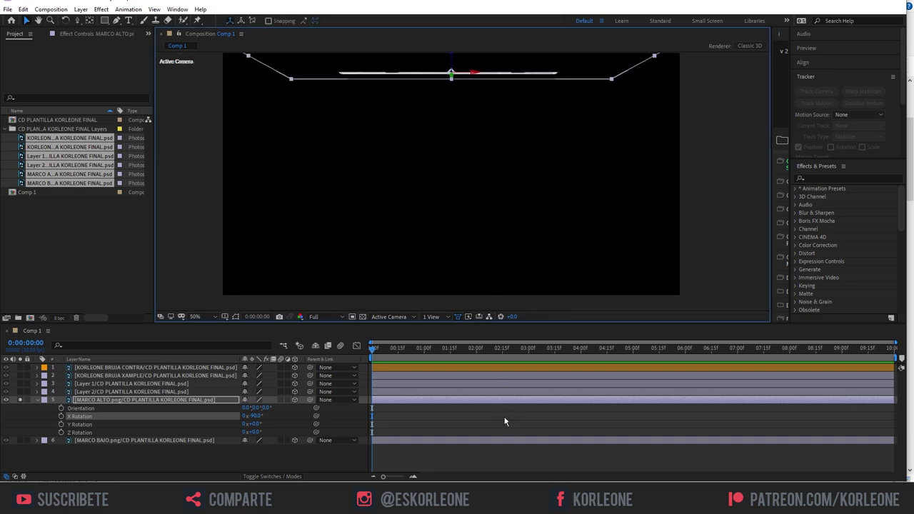
{"action": "left_click", "coordinate": [37, 402]}
{"action": "left_click", "coordinate": [21, 402]}
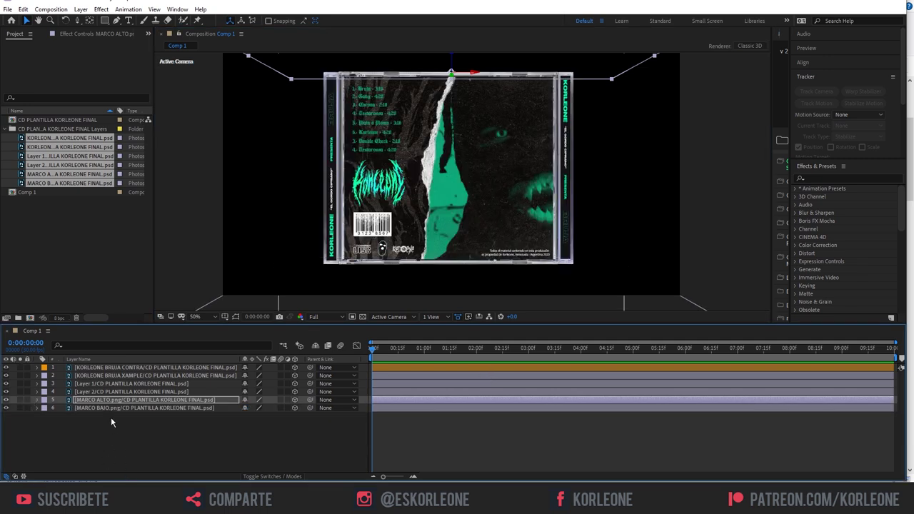
{"action": "left_click_drag", "start_coordinate": [391, 159], "coordinate": [398, 166]}
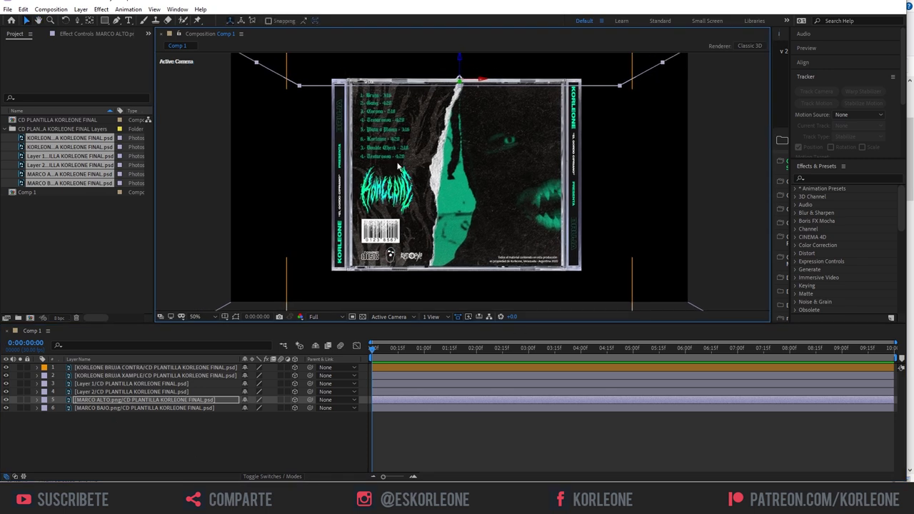
{"action": "left_click", "coordinate": [94, 392]}
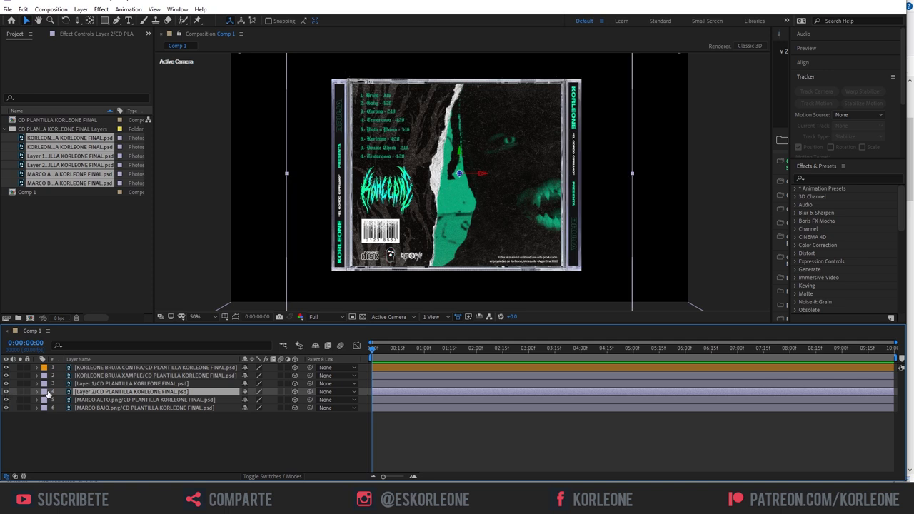
Step: Solo Layer 2 and drag its anchor point onto the spine's edge with Pan Behind
{"action": "left_click", "coordinate": [20, 392]}
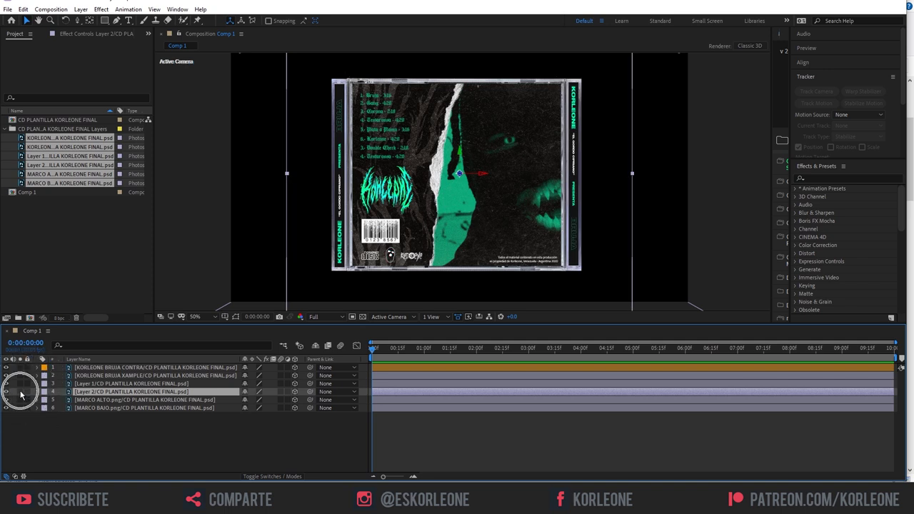
{"action": "scroll", "coordinate": [590, 184], "scroll_direction": "up", "scroll_amount": 2}
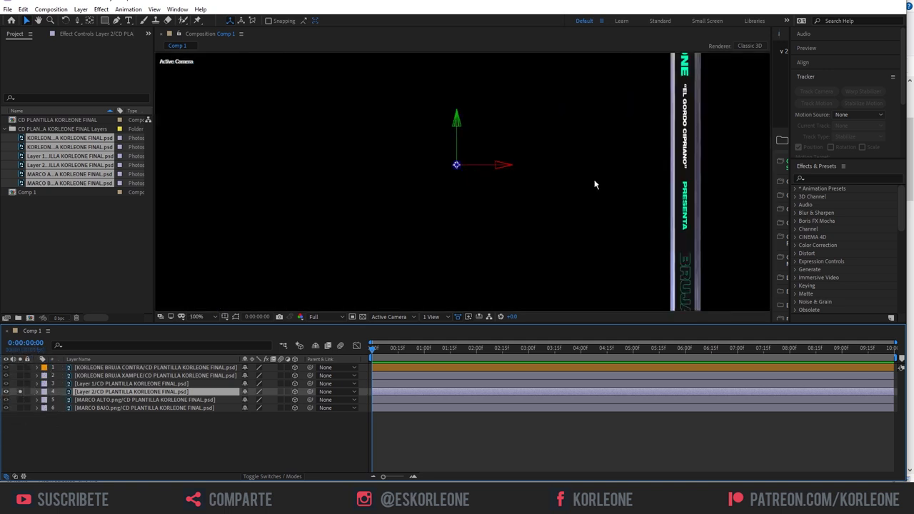
{"action": "left_click_drag", "start_coordinate": [594, 186], "coordinate": [515, 208]}
{"action": "key", "text": "v"}
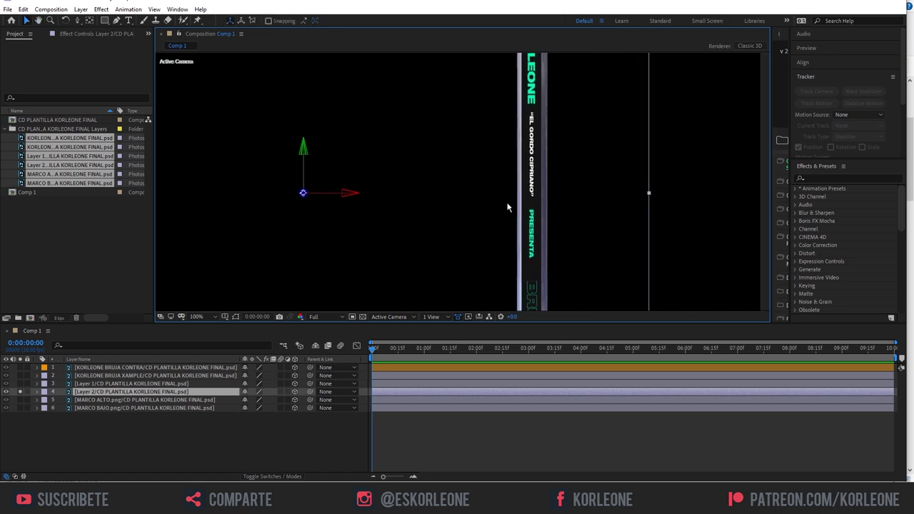
{"action": "left_click", "coordinate": [90, 20]}
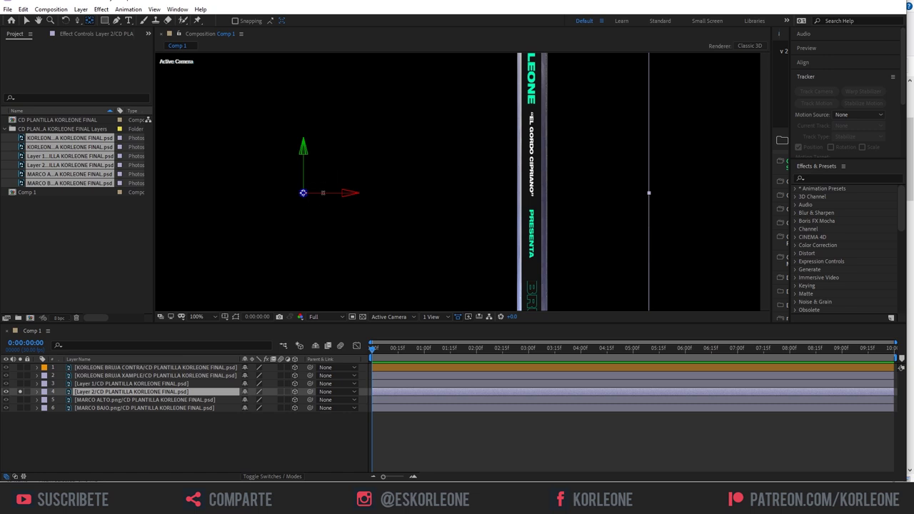
{"action": "left_click_drag", "start_coordinate": [323, 188], "coordinate": [534, 189]}
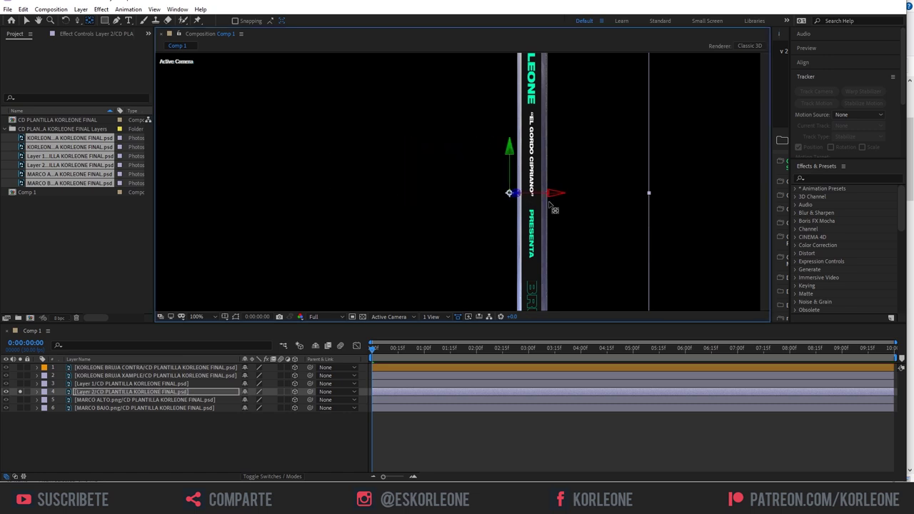
Step: Check the anchor placement, zoom back to 50%, and reveal Layer 2's Rotation properties
{"action": "key", "text": "period"}
{"action": "key", "text": "period"}
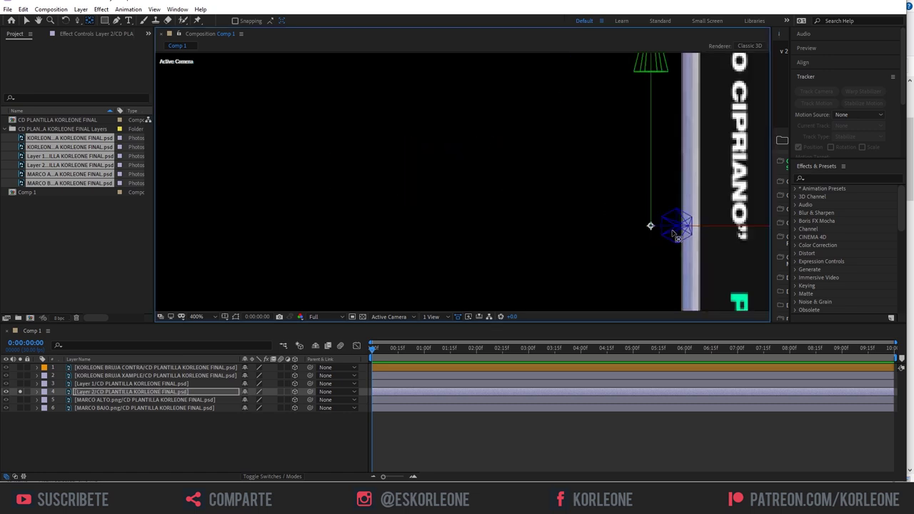
{"action": "mouse_move", "coordinate": [678, 237]}
{"action": "left_mouse_down"}
{"action": "mouse_move", "coordinate": [537, 205]}
{"action": "mouse_move", "coordinate": [434, 198]}
{"action": "mouse_move", "coordinate": [466, 198]}
{"action": "left_mouse_up"}
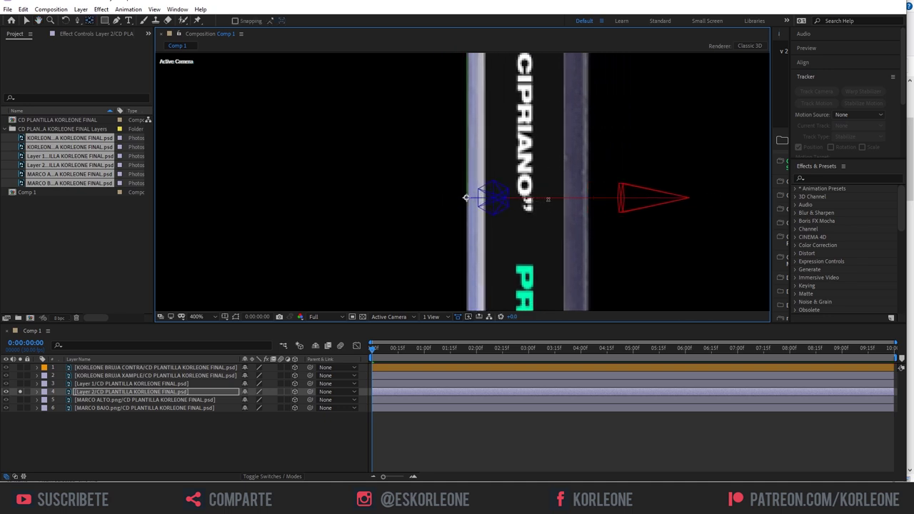
{"action": "key", "text": "comma"}
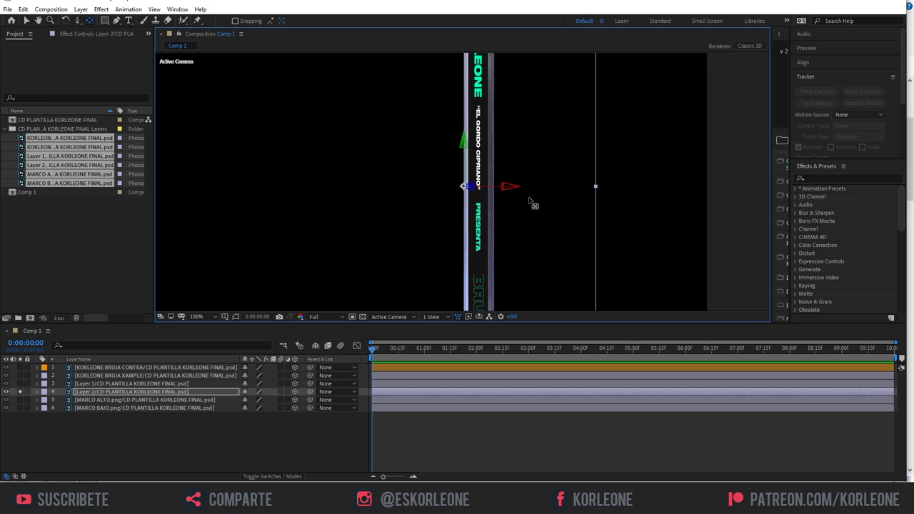
{"action": "key", "text": "comma"}
{"action": "key", "text": "comma"}
{"action": "left_click_drag", "start_coordinate": [514, 214], "coordinate": [565, 205]}
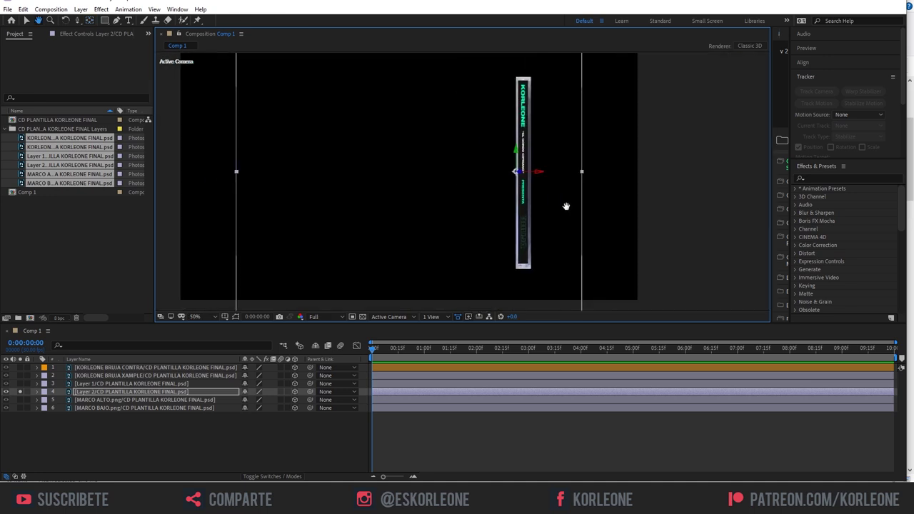
{"action": "left_click", "coordinate": [26, 20]}
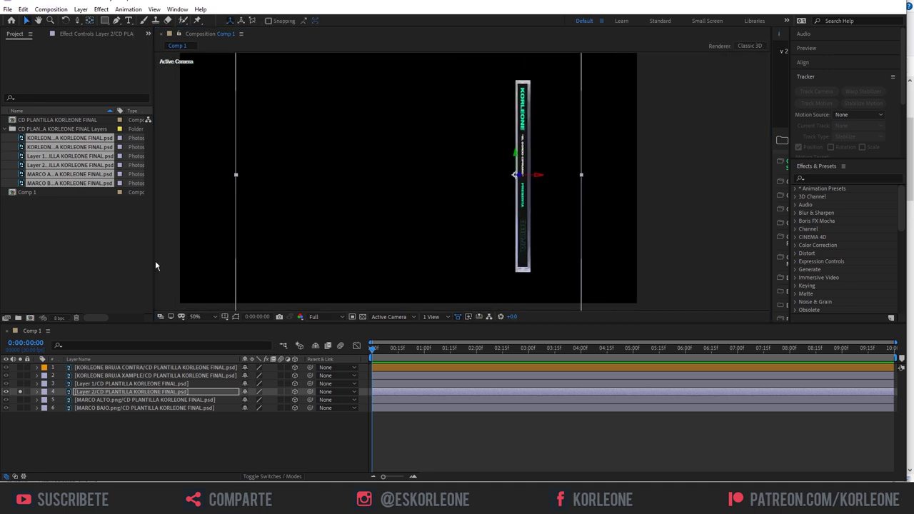
{"action": "left_click", "coordinate": [84, 393]}
{"action": "key", "text": "r"}
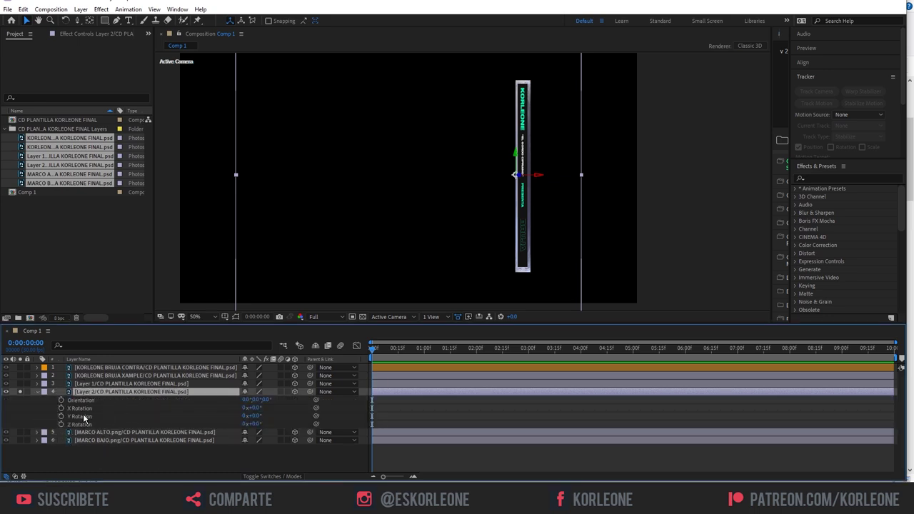
Step: Set Layer 2's Y Rotation to -90°
{"action": "mouse_move", "coordinate": [251, 416]}
{"action": "left_mouse_down"}
{"action": "mouse_move", "coordinate": [273, 417]}
{"action": "mouse_move", "coordinate": [231, 420]}
{"action": "left_mouse_up"}
{"action": "left_click", "coordinate": [255, 416]}
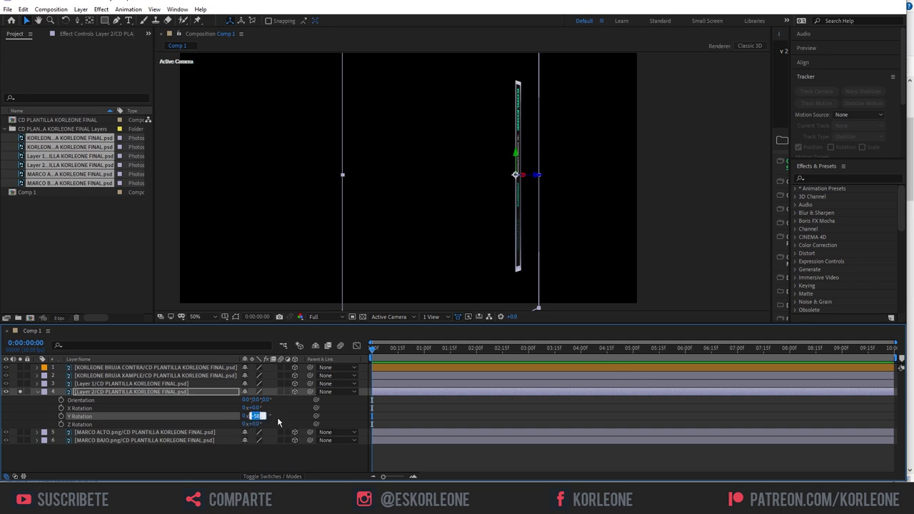
{"action": "type", "text": "-90"}
{"action": "key", "text": "Return"}
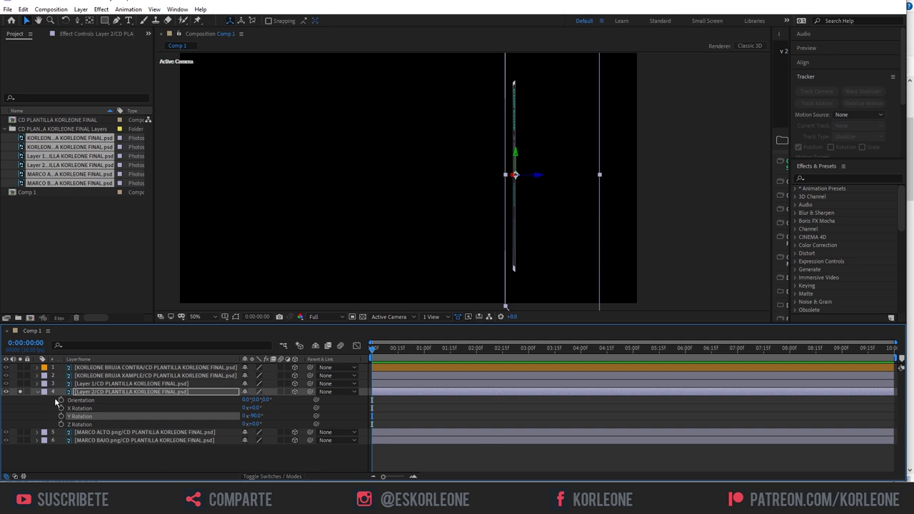
Step: Collapse Layer 2's properties, unsolo it, and solo the Layer 1 spine
{"action": "left_click", "coordinate": [36, 393]}
{"action": "left_click", "coordinate": [19, 393]}
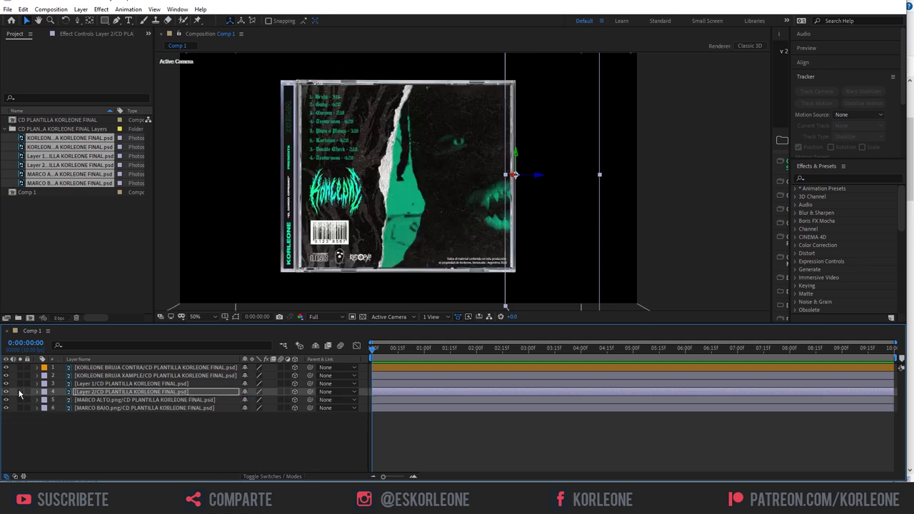
{"action": "left_click", "coordinate": [20, 385]}
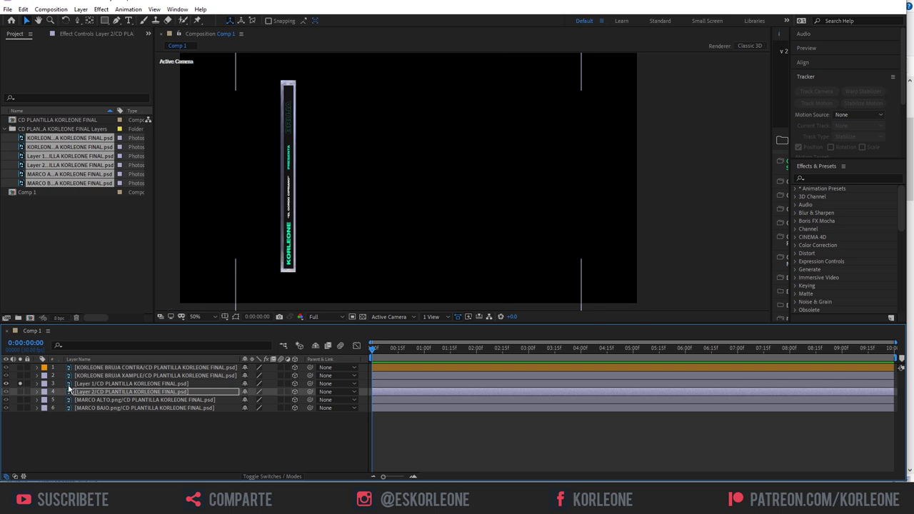
Step: Use the Pan Behind tool to drag Layer 1's anchor point onto the spine strip's right edge
{"action": "left_click", "coordinate": [123, 385]}
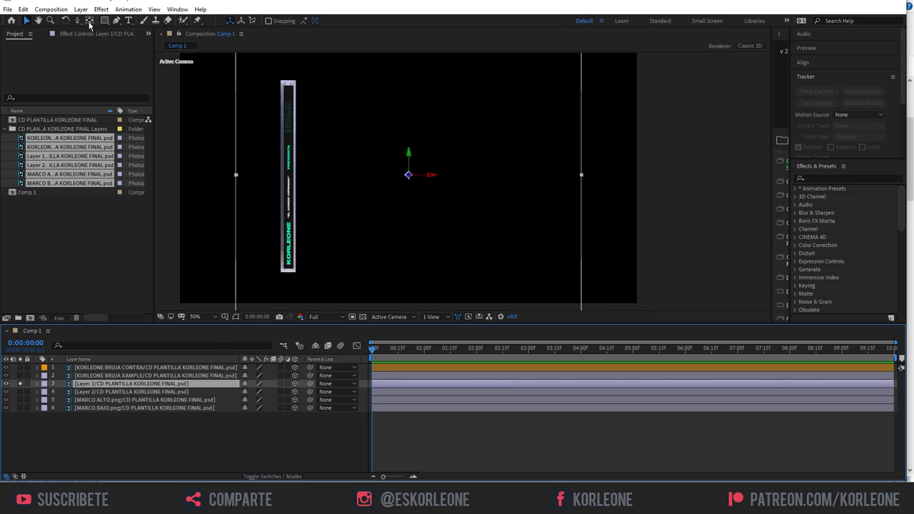
{"action": "scroll", "coordinate": [421, 189], "scroll_direction": "up", "scroll_amount": 2}
{"action": "mouse_move", "coordinate": [419, 190]}
{"action": "left_mouse_down"}
{"action": "mouse_move", "coordinate": [621, 202]}
{"action": "mouse_move", "coordinate": [392, 180]}
{"action": "left_mouse_up"}
{"action": "key", "text": "y"}
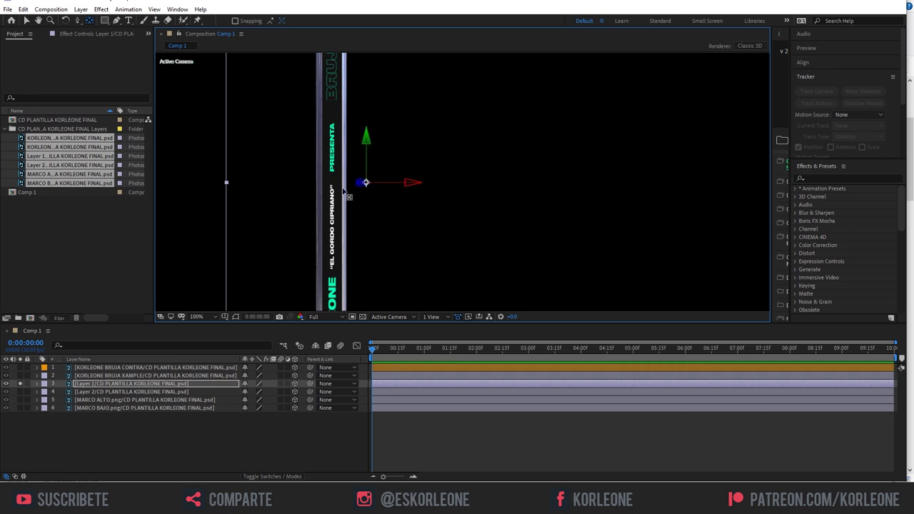
{"action": "key", "text": "period"}
{"action": "scroll", "coordinate": [421, 190], "scroll_direction": "up", "scroll_amount": 2}
{"action": "scroll", "coordinate": [539, 201], "scroll_direction": "left", "scroll_amount": 5}
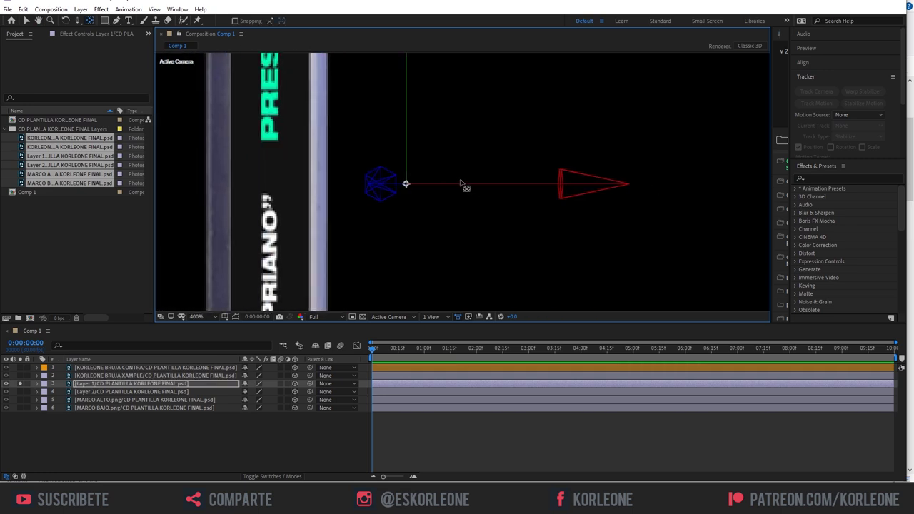
{"action": "left_click_drag", "start_coordinate": [406, 183], "coordinate": [329, 184]}
{"action": "scroll", "coordinate": [381, 188], "scroll_direction": "down", "scroll_amount": 2}
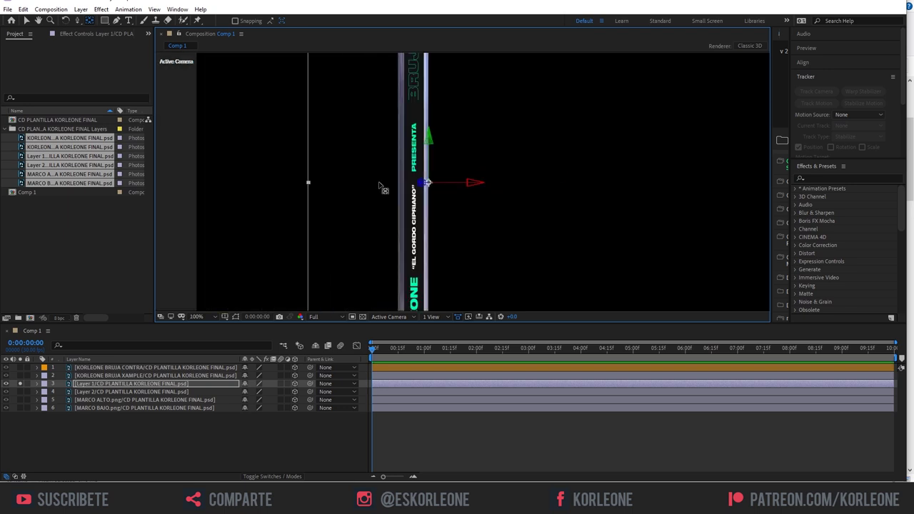
{"action": "scroll", "coordinate": [383, 192], "scroll_direction": "down", "scroll_amount": 2}
{"action": "scroll", "coordinate": [386, 196], "scroll_direction": "down", "scroll_amount": 2}
{"action": "left_click_drag", "start_coordinate": [461, 168], "coordinate": [478, 174]}
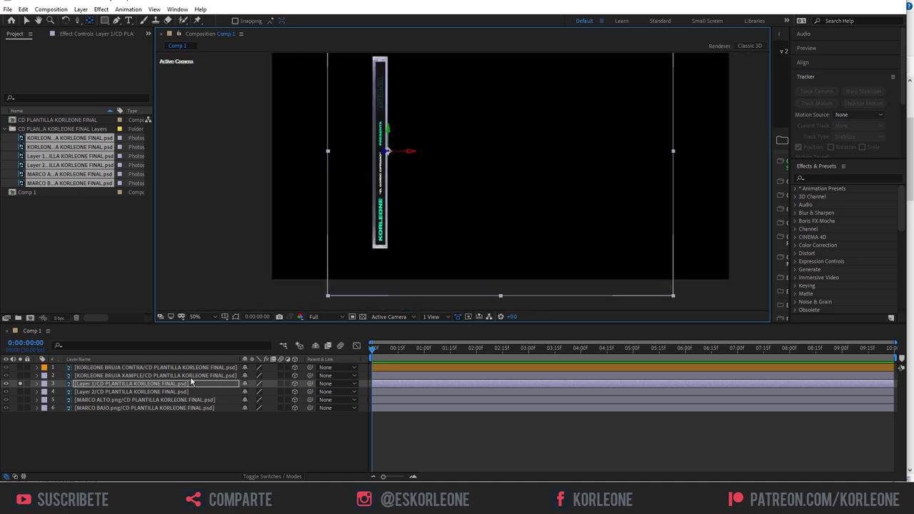
Step: Set Layer 1's Y Rotation to 90° so the spine folds
{"action": "left_click", "coordinate": [149, 385]}
{"action": "key", "text": "r"}
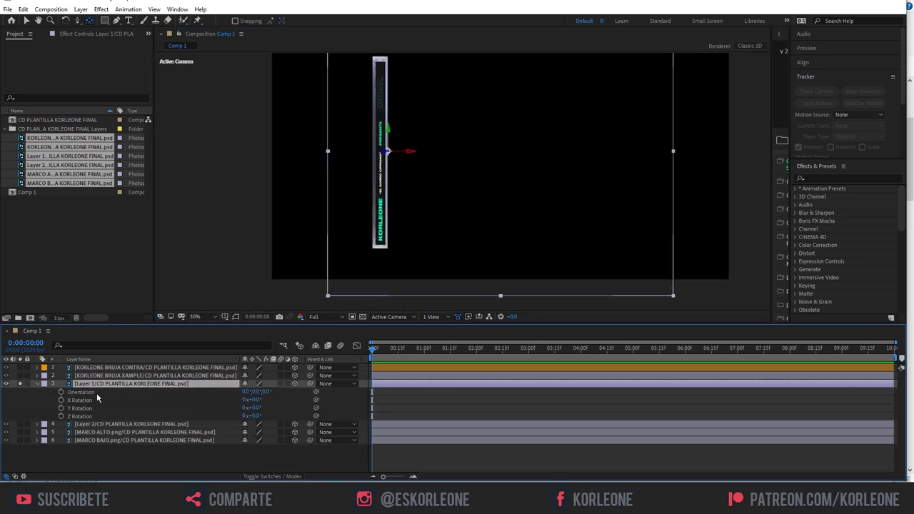
{"action": "left_click", "coordinate": [255, 408]}
{"action": "key", "text": "Return"}
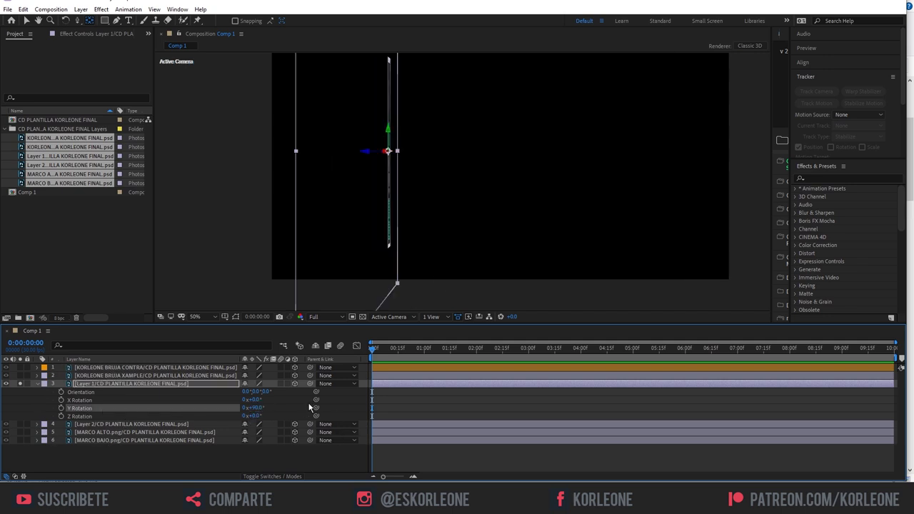
{"action": "left_click", "coordinate": [27, 20]}
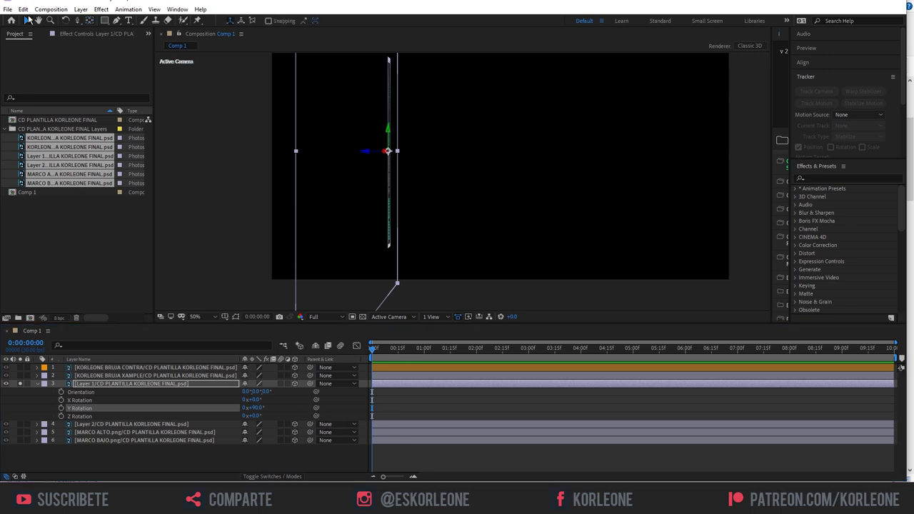
{"action": "mouse_move", "coordinate": [256, 408]}
{"action": "left_mouse_down"}
{"action": "mouse_move", "coordinate": [232, 409]}
{"action": "mouse_move", "coordinate": [259, 408]}
{"action": "left_mouse_up"}
{"action": "left_click", "coordinate": [254, 408]}
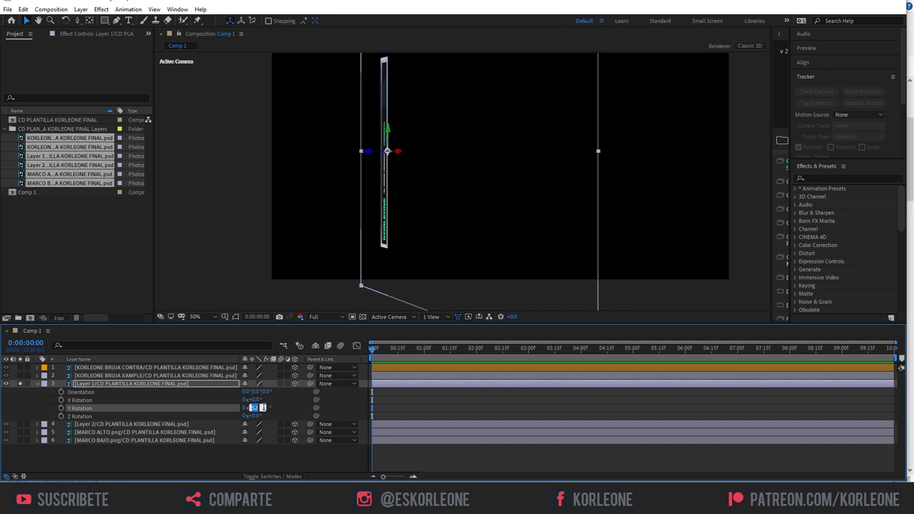
{"action": "key", "text": "Return"}
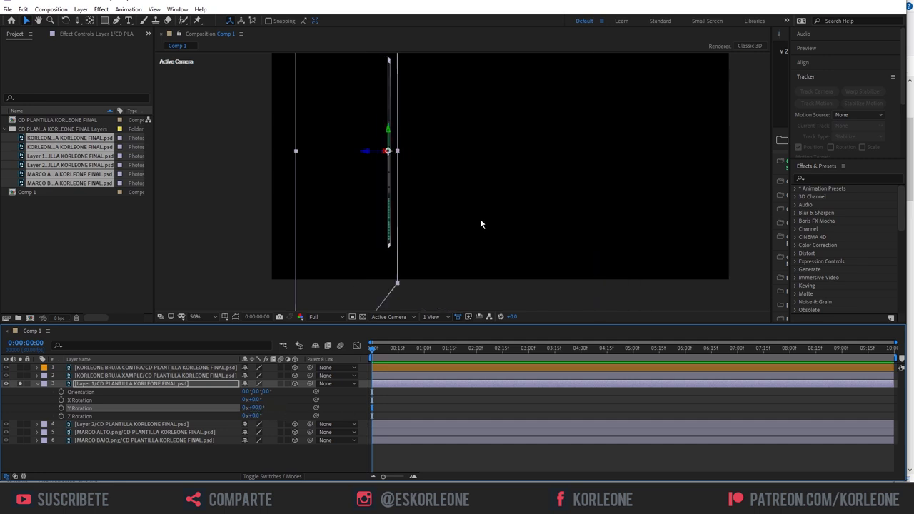
Step: Collapse Layer 1's rotation properties and show all the case layers again
{"action": "key", "text": "h"}
{"action": "left_click_drag", "start_coordinate": [470, 152], "coordinate": [441, 169]}
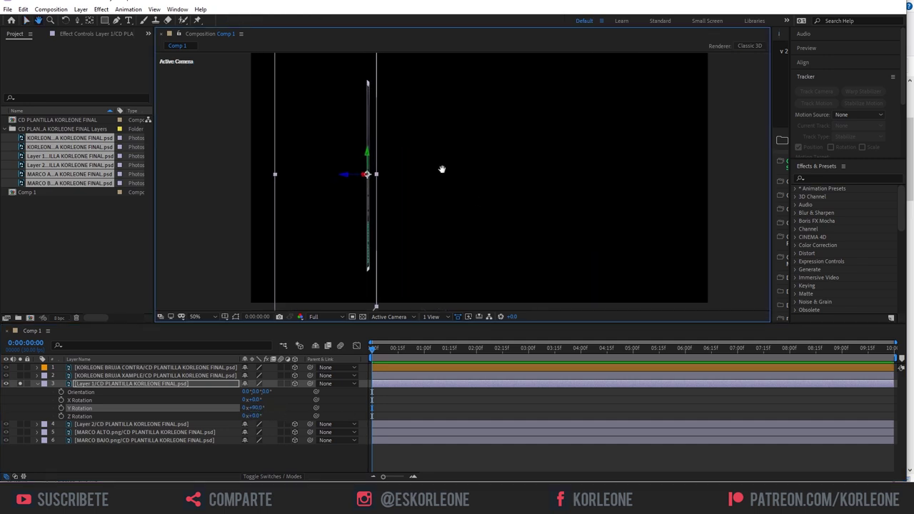
{"action": "key", "text": "v"}
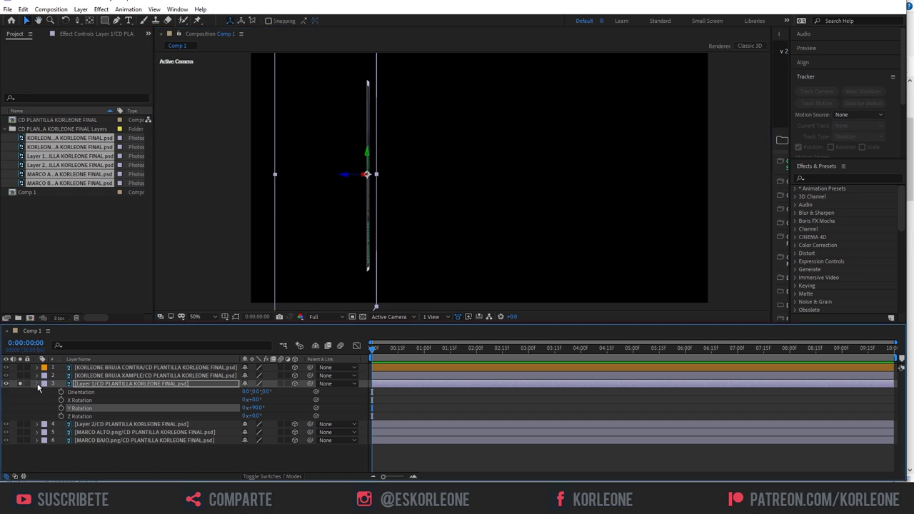
{"action": "left_click", "coordinate": [38, 384]}
{"action": "key", "text": "ctrl+z"}
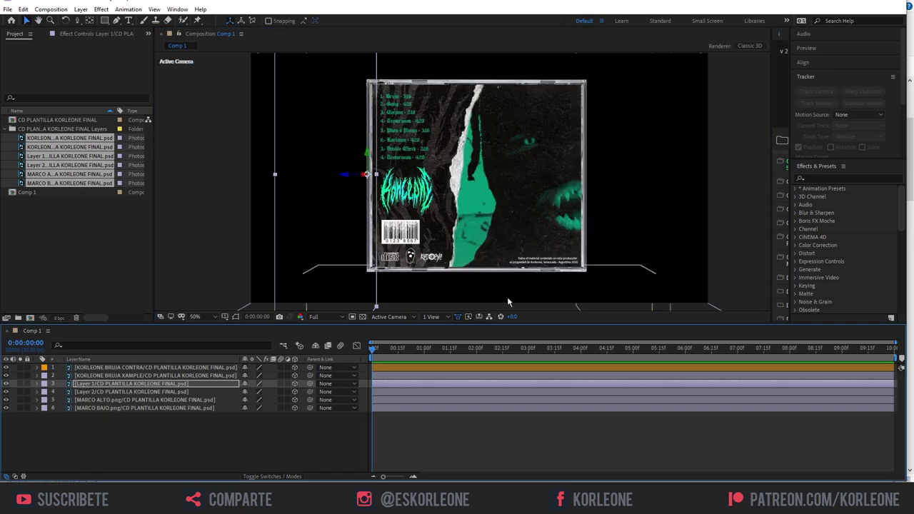
Step: Select the back cover layer and frame it in the viewer at 100% zoom
{"action": "left_click", "coordinate": [109, 376]}
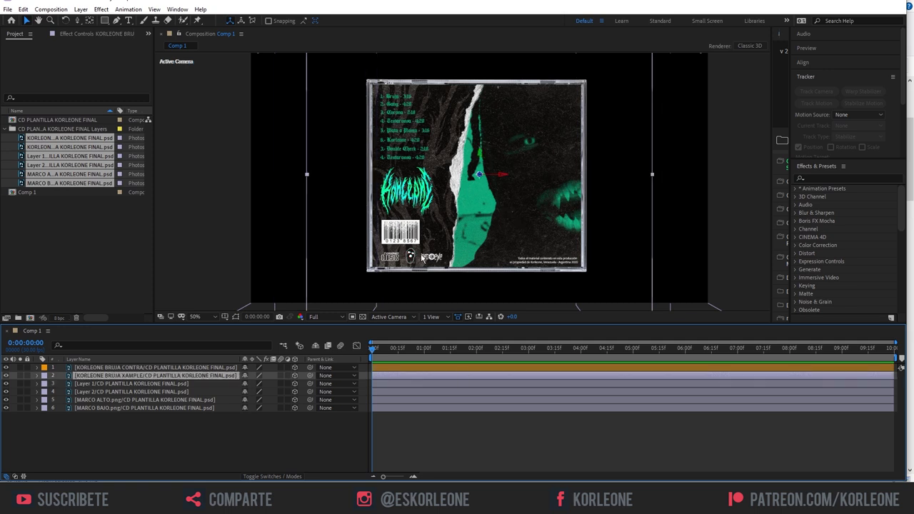
{"action": "left_click", "coordinate": [20, 376]}
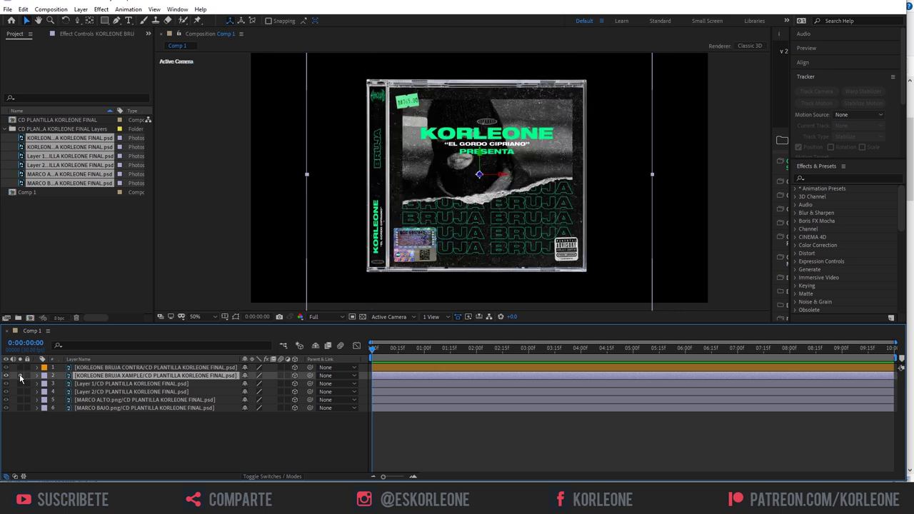
{"action": "left_click", "coordinate": [20, 376]}
{"action": "left_click", "coordinate": [84, 368]}
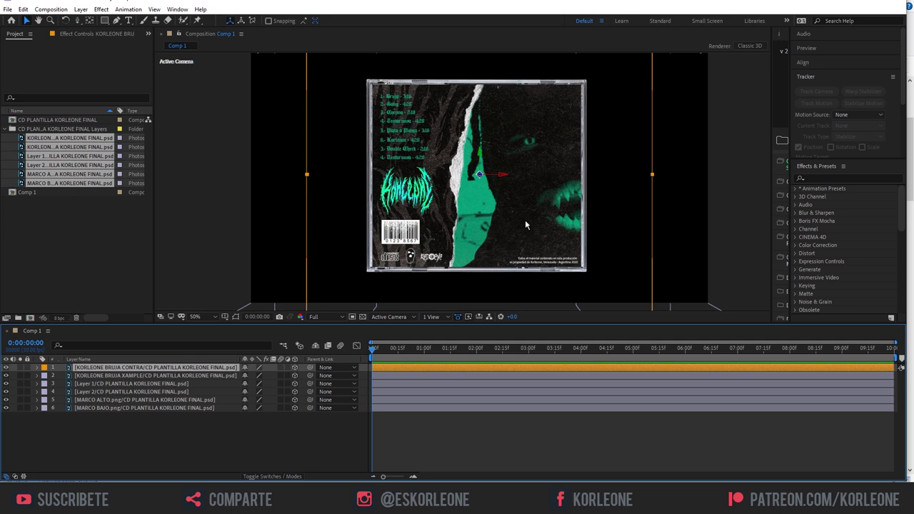
{"action": "left_click_drag", "start_coordinate": [525, 225], "coordinate": [526, 229]}
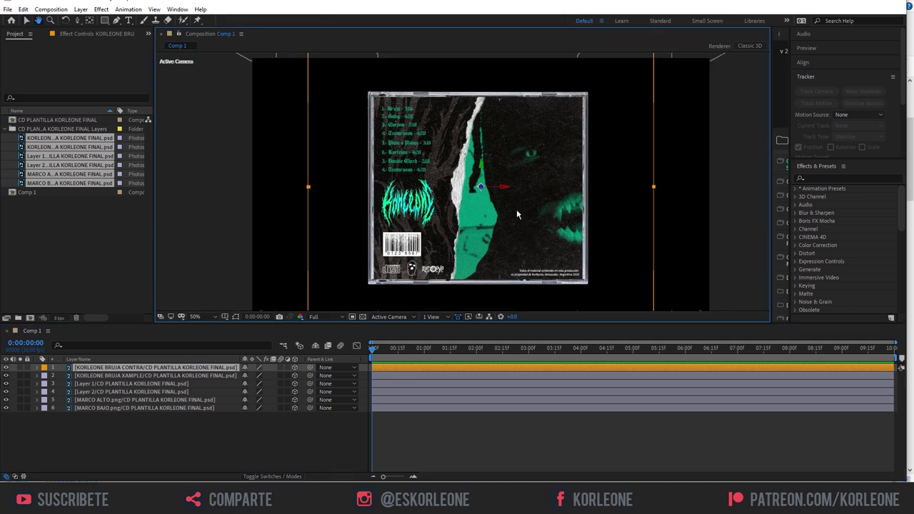
{"action": "key", "text": "period"}
{"action": "left_click_drag", "start_coordinate": [555, 224], "coordinate": [539, 209]}
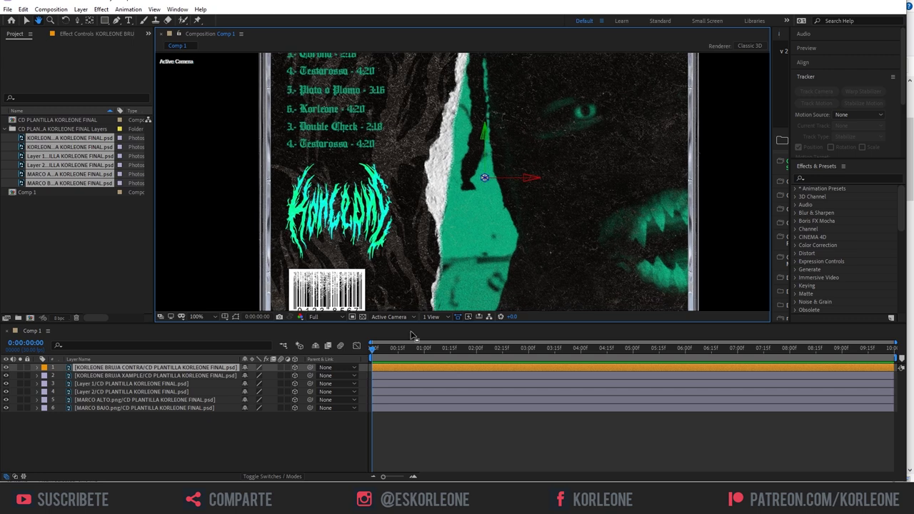
Step: Rotate the back cover 180° on its Y axis
{"action": "key", "text": "r"}
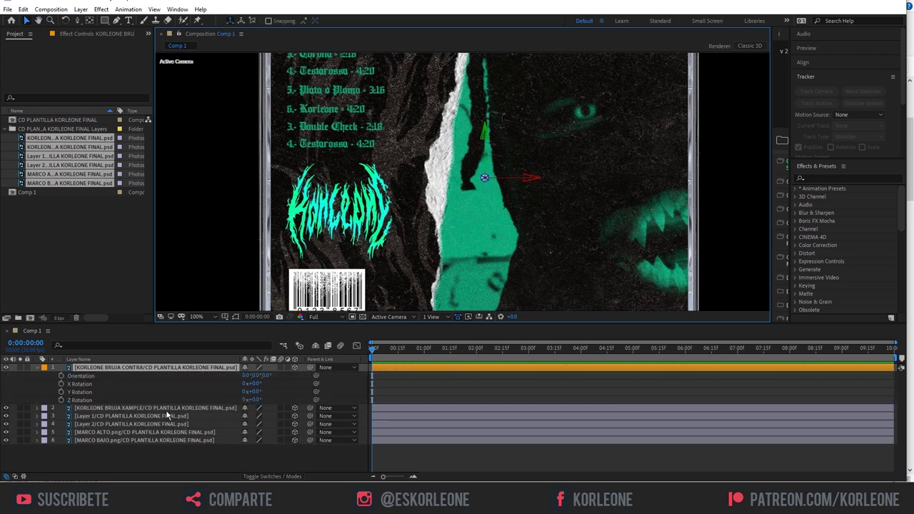
{"action": "mouse_move", "coordinate": [253, 391]}
{"action": "left_mouse_down"}
{"action": "mouse_move", "coordinate": [287, 392]}
{"action": "mouse_move", "coordinate": [254, 391]}
{"action": "left_mouse_up"}
{"action": "left_click", "coordinate": [254, 391]}
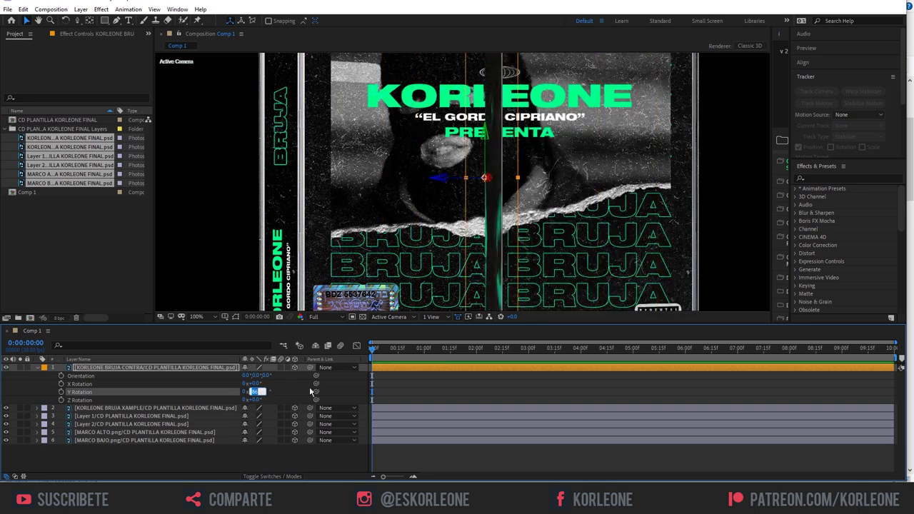
{"action": "key", "text": "Return"}
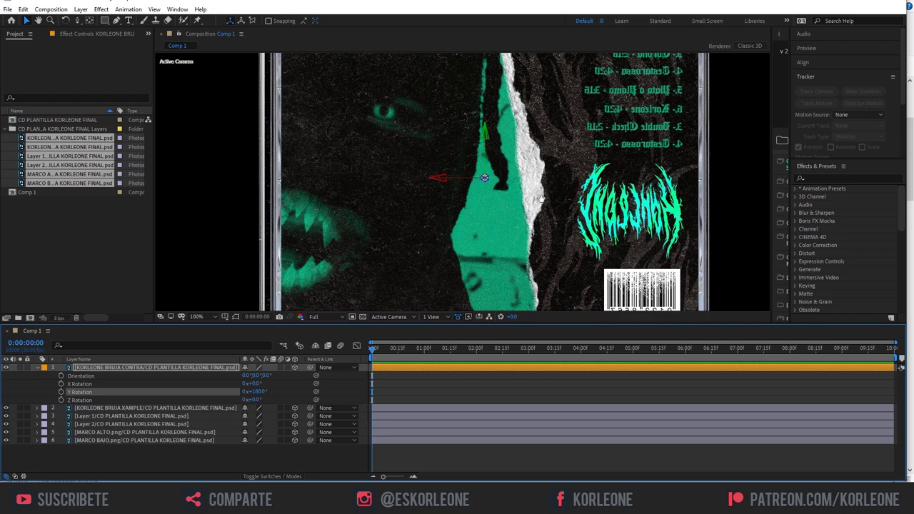
Step: Pan and zoom out to 50% so the full back cover is visible
{"action": "left_click_drag", "start_coordinate": [541, 199], "coordinate": [531, 91]}
{"action": "left_click_drag", "start_coordinate": [442, 188], "coordinate": [455, 185]}
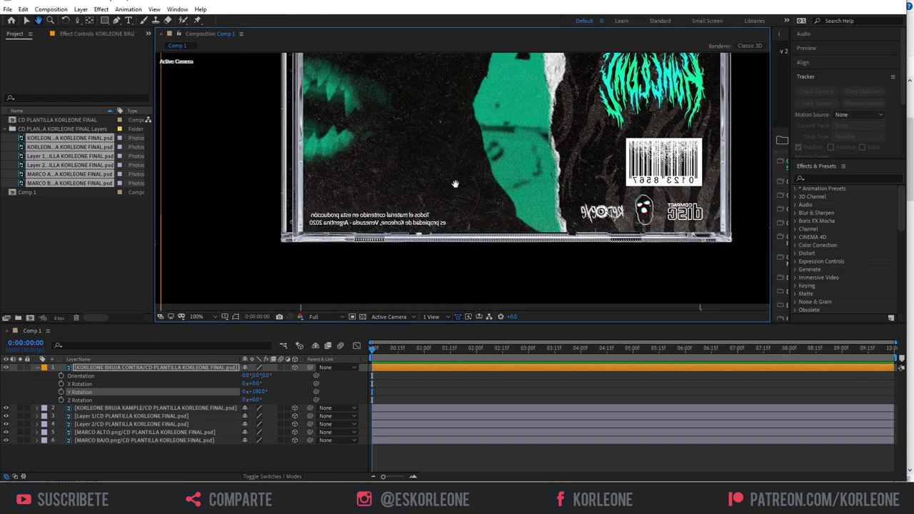
{"action": "scroll", "coordinate": [277, 259], "scroll_direction": "up", "scroll_amount": 2}
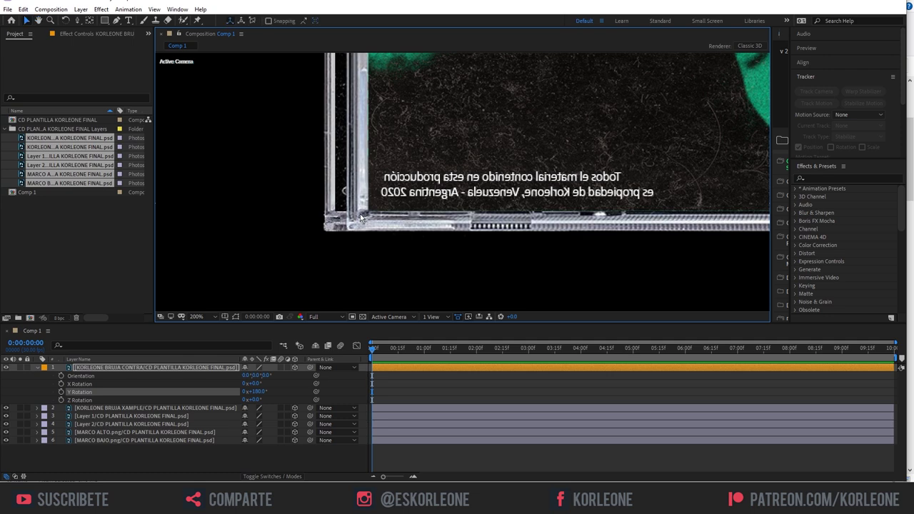
{"action": "scroll", "coordinate": [361, 218], "scroll_direction": "up", "scroll_amount": 1}
{"action": "scroll", "coordinate": [359, 222], "scroll_direction": "up", "scroll_amount": 1}
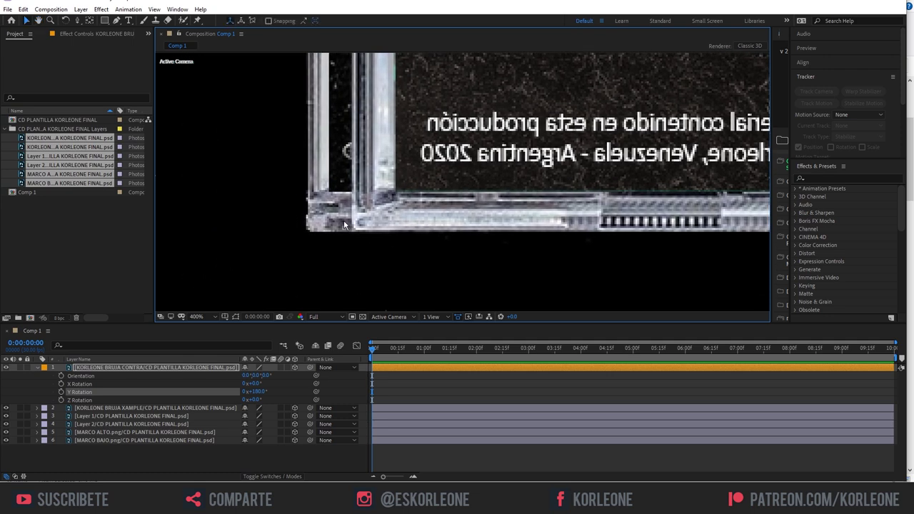
{"action": "scroll", "coordinate": [435, 214], "scroll_direction": "down", "scroll_amount": 2}
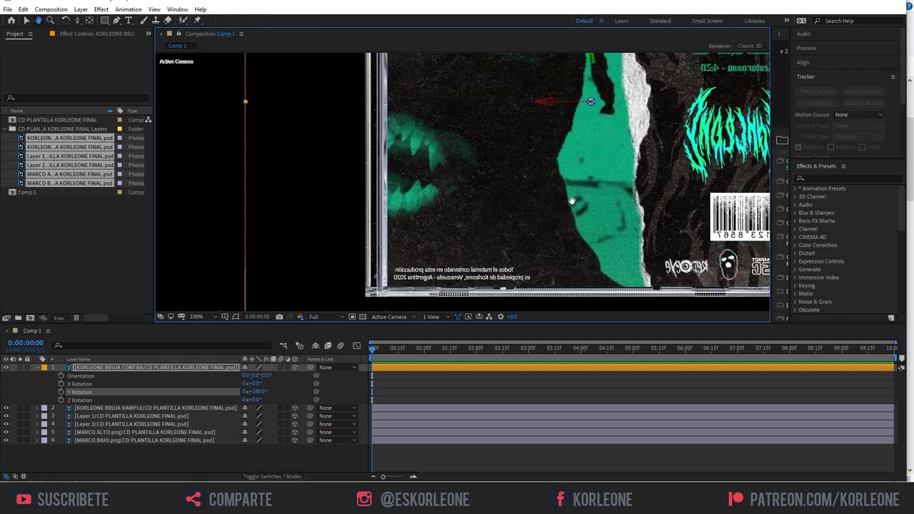
{"action": "left_click_drag", "start_coordinate": [563, 184], "coordinate": [566, 143]}
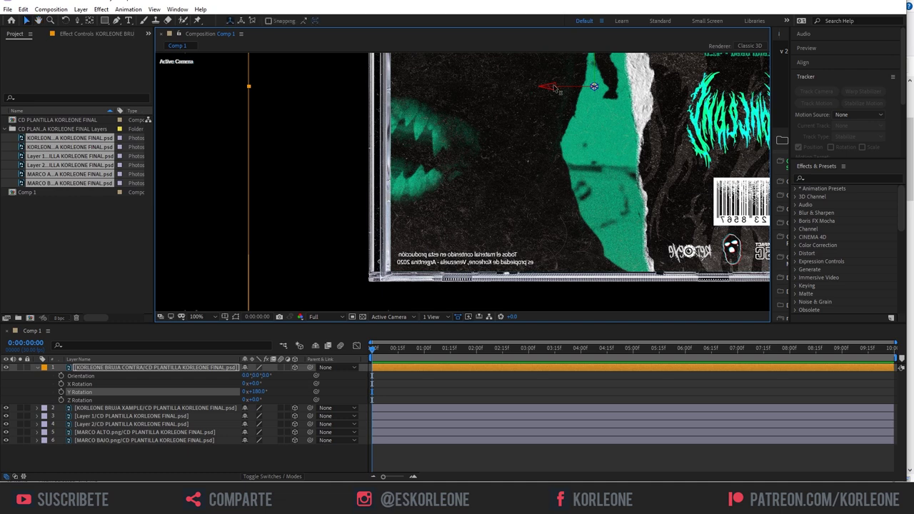
{"action": "left_click_drag", "start_coordinate": [556, 88], "coordinate": [364, 156]}
{"action": "left_click_drag", "start_coordinate": [572, 219], "coordinate": [577, 147]}
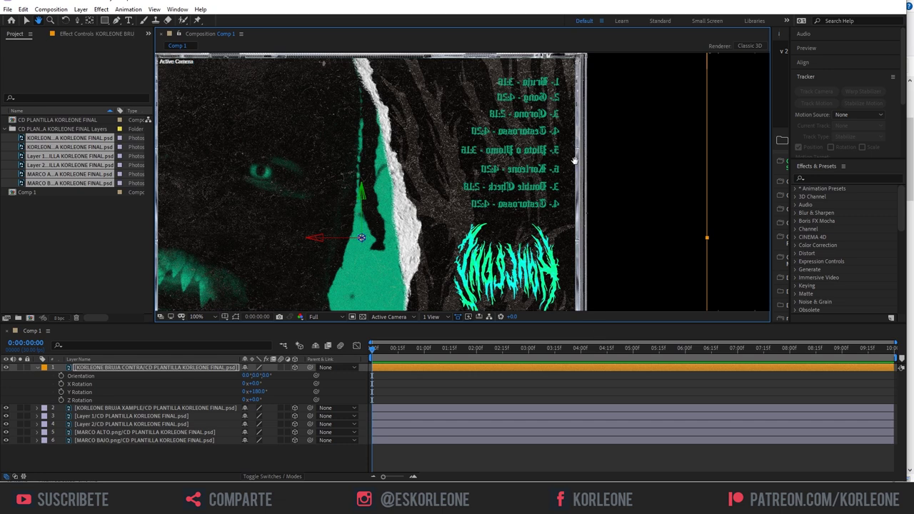
{"action": "left_click_drag", "start_coordinate": [352, 87], "coordinate": [328, 92]}
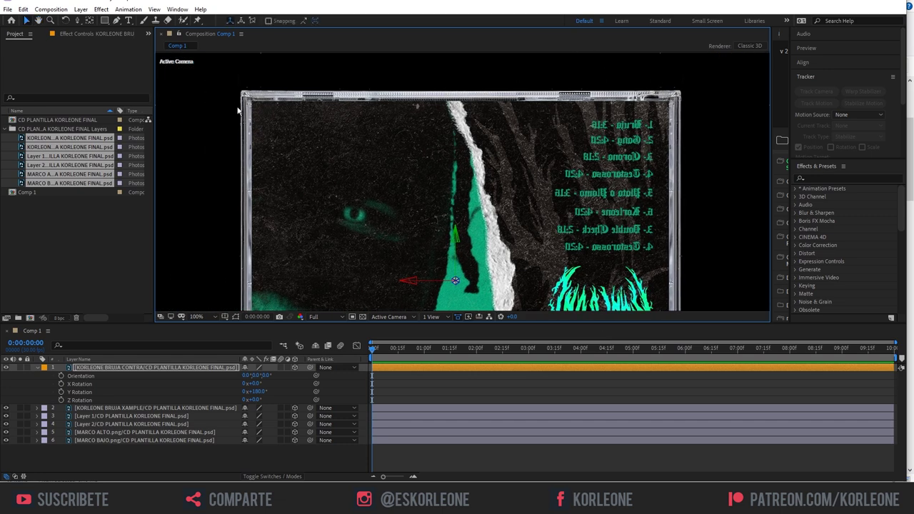
{"action": "left_click_drag", "start_coordinate": [503, 189], "coordinate": [519, 202]}
{"action": "scroll", "coordinate": [517, 207], "scroll_direction": "down", "scroll_amount": 2}
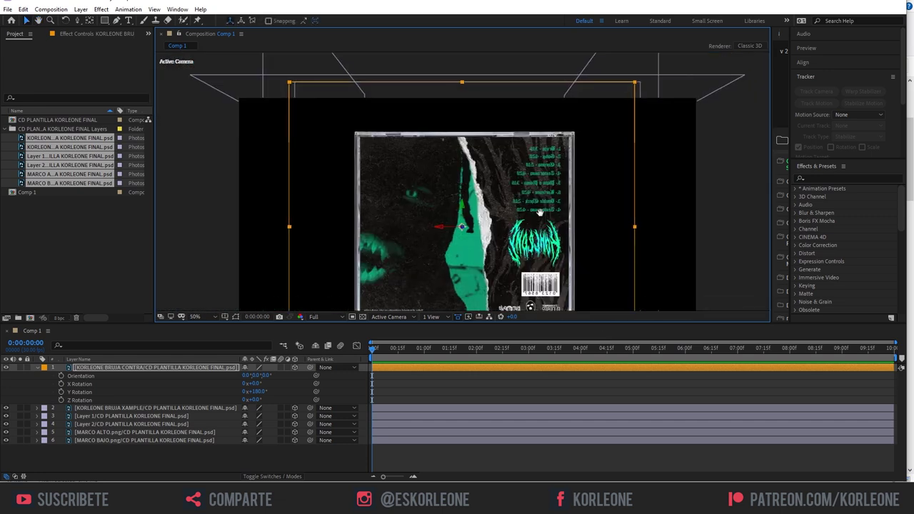
Step: In Top view, push the back cover along Z to the case's rear edge
{"action": "left_click", "coordinate": [401, 319]}
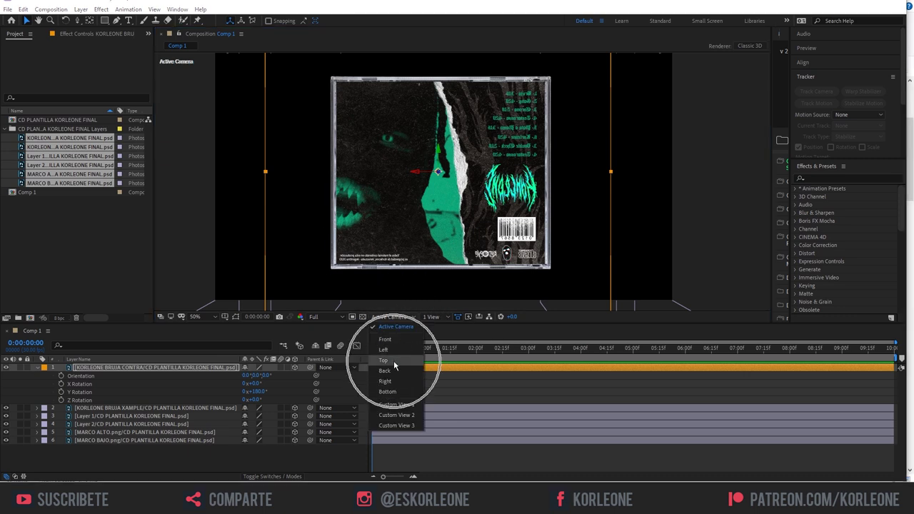
{"action": "left_click", "coordinate": [393, 362]}
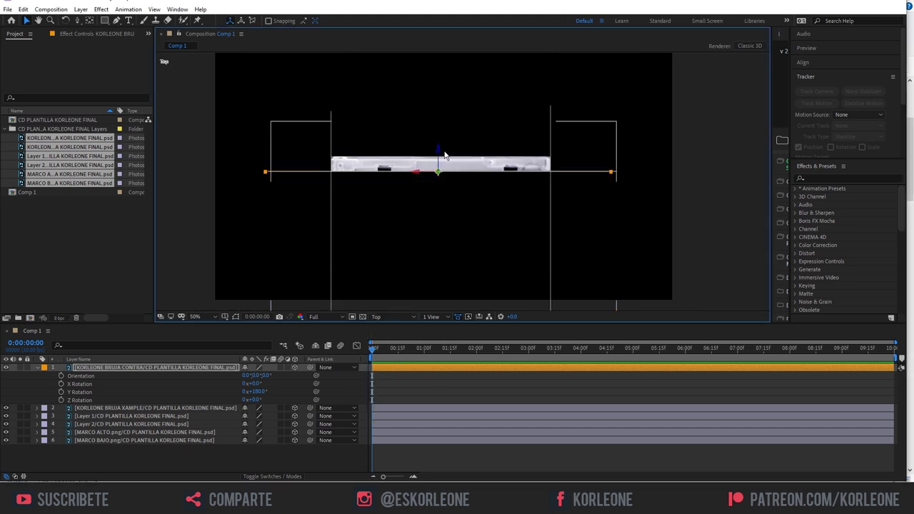
{"action": "scroll", "coordinate": [445, 151], "scroll_direction": "up", "scroll_amount": 2}
{"action": "scroll", "coordinate": [452, 151], "scroll_direction": "up", "scroll_amount": 2}
{"action": "scroll", "coordinate": [463, 150], "scroll_direction": "down", "scroll_amount": 2}
{"action": "mouse_move", "coordinate": [463, 150]}
{"action": "left_mouse_down"}
{"action": "mouse_move", "coordinate": [546, 209]}
{"action": "mouse_move", "coordinate": [535, 210]}
{"action": "mouse_move", "coordinate": [534, 197]}
{"action": "left_mouse_up"}
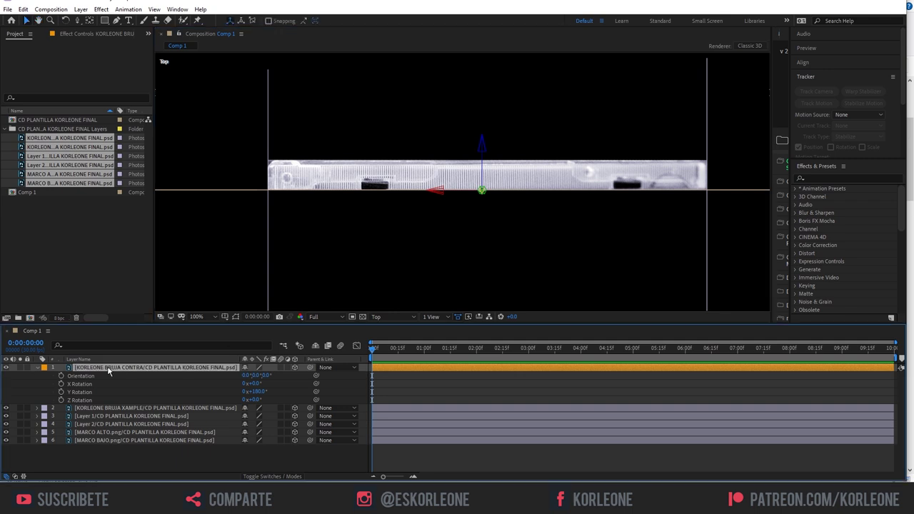
{"action": "scroll", "coordinate": [488, 166], "scroll_direction": "up", "scroll_amount": 1}
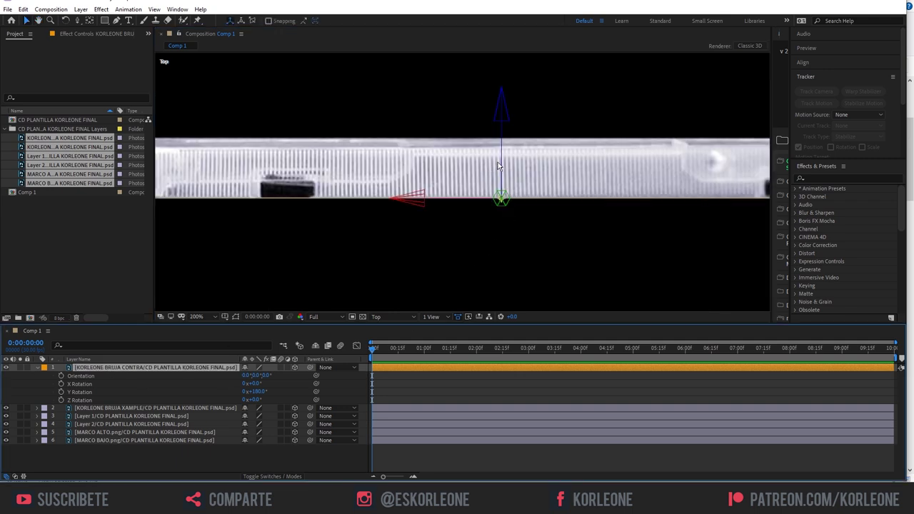
{"action": "left_click_drag", "start_coordinate": [502, 156], "coordinate": [501, 91]}
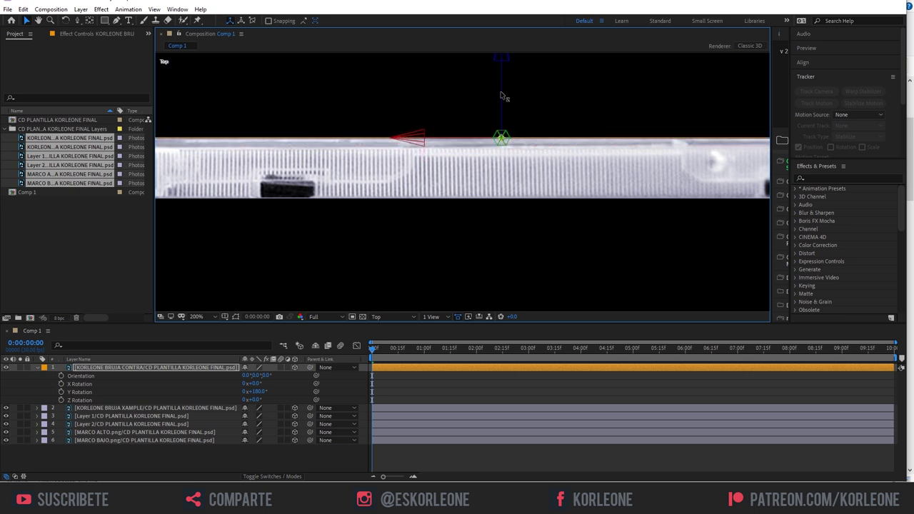
Step: Recentre the whole case in the top view, then return to Active Camera view
{"action": "key", "text": "h"}
{"action": "mouse_move", "coordinate": [616, 176]}
{"action": "left_mouse_down"}
{"action": "mouse_move", "coordinate": [327, 171]}
{"action": "mouse_move", "coordinate": [496, 191]}
{"action": "left_mouse_up"}
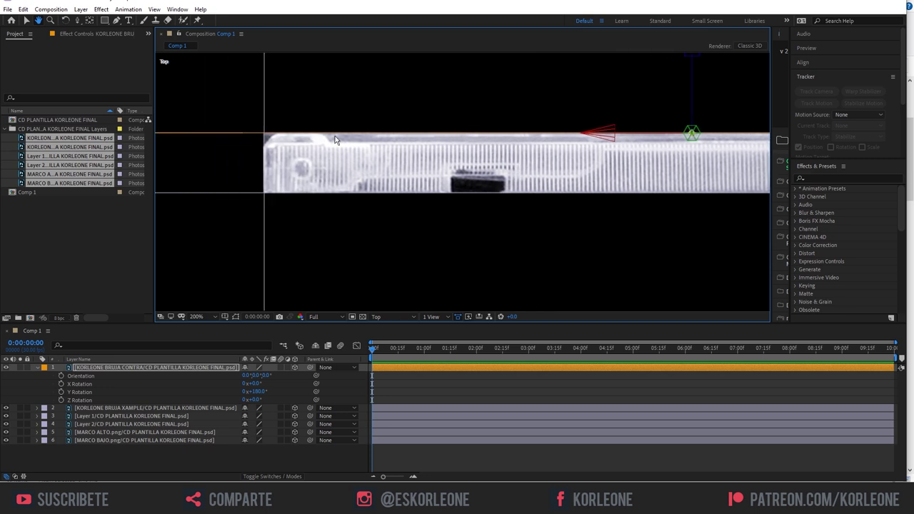
{"action": "scroll", "coordinate": [472, 151], "scroll_direction": "down", "scroll_amount": 1}
{"action": "scroll", "coordinate": [482, 205], "scroll_direction": "down", "scroll_amount": 1}
{"action": "scroll", "coordinate": [547, 204], "scroll_direction": "down", "scroll_amount": 1}
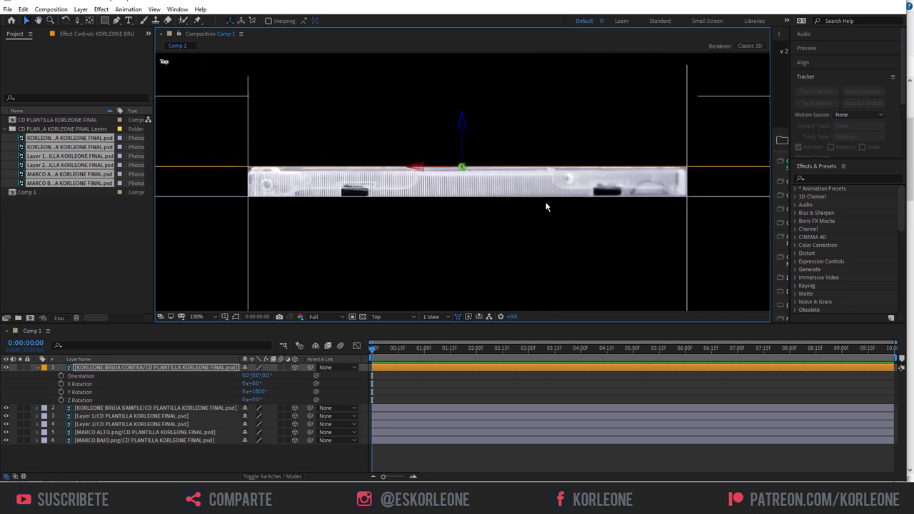
{"action": "scroll", "coordinate": [611, 215], "scroll_direction": "down", "scroll_amount": 1}
{"action": "mouse_move", "coordinate": [610, 215]}
{"action": "left_mouse_down"}
{"action": "mouse_move", "coordinate": [603, 200]}
{"action": "mouse_move", "coordinate": [602, 218]}
{"action": "left_mouse_up"}
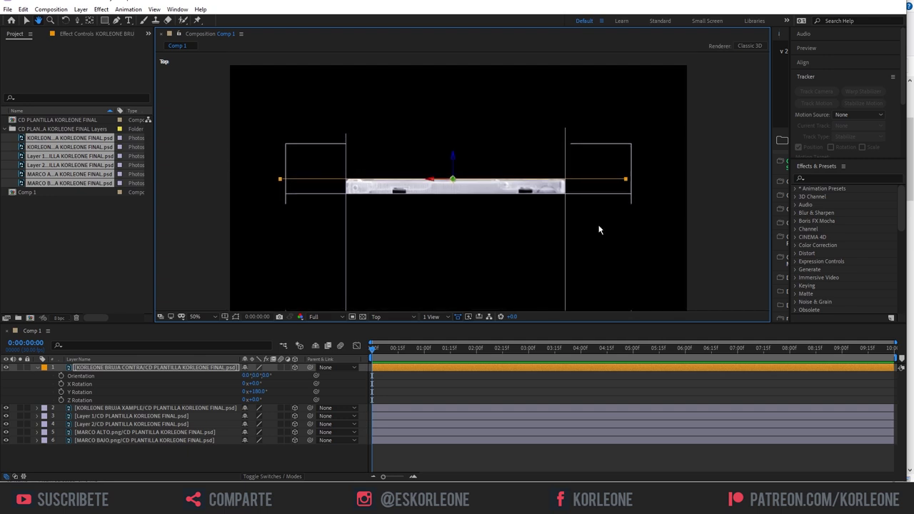
{"action": "left_click", "coordinate": [394, 317]}
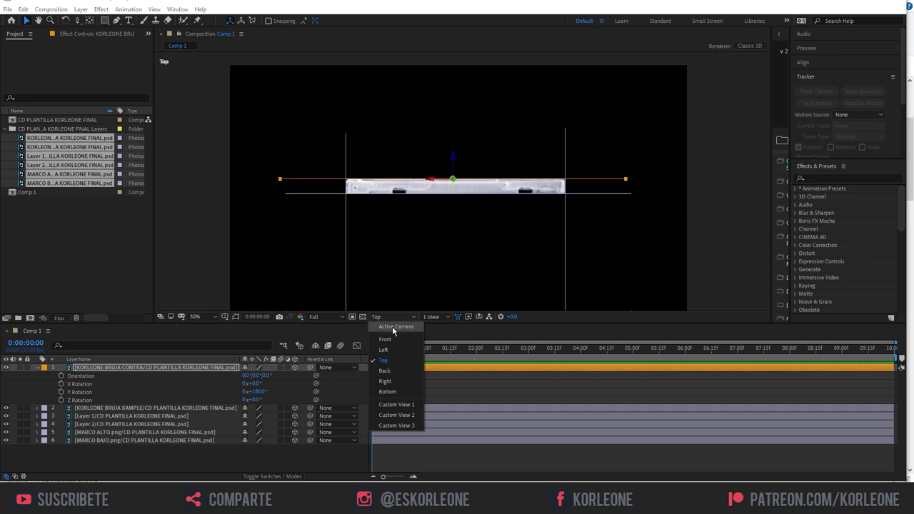
{"action": "left_click", "coordinate": [395, 327]}
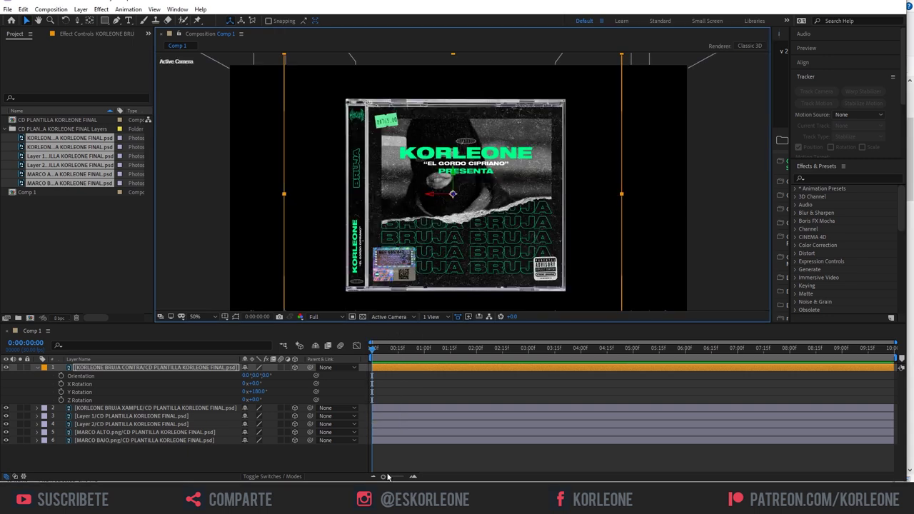
Step: Deselect the back cover, collapse its properties and recentre the CD cover in the view
{"action": "left_click", "coordinate": [292, 461]}
{"action": "left_click", "coordinate": [39, 367]}
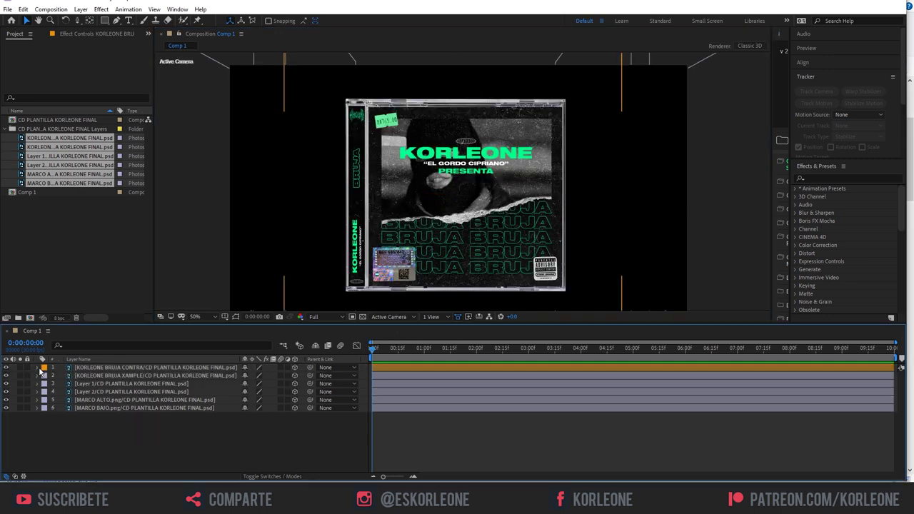
{"action": "key", "text": "h"}
{"action": "left_click_drag", "start_coordinate": [627, 253], "coordinate": [636, 235]}
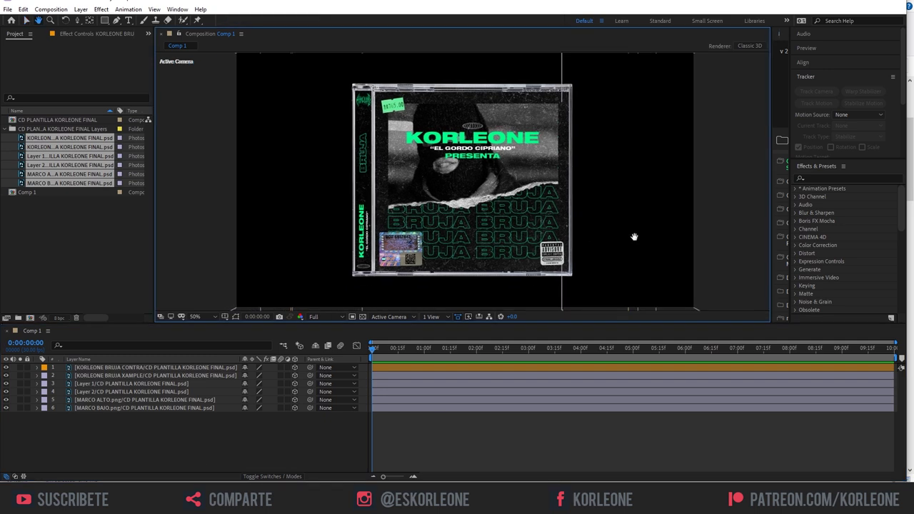
Step: Add a new camera layer using the 28mm preset
{"action": "right_click", "coordinate": [194, 320]}
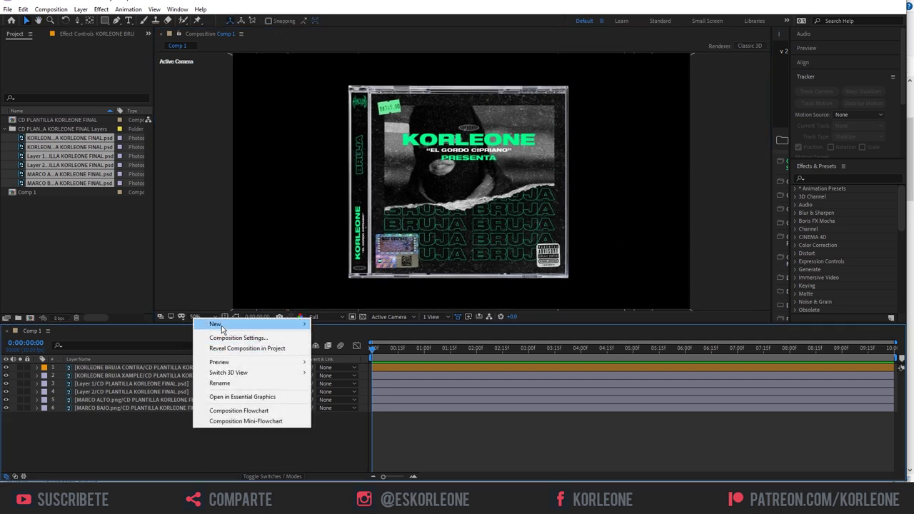
{"action": "mouse_move", "coordinate": [235, 325]}
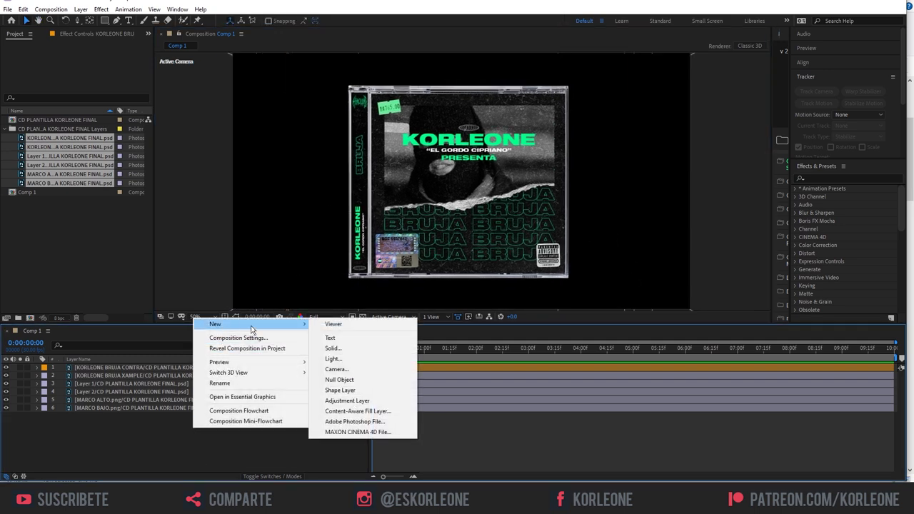
{"action": "left_click", "coordinate": [347, 371]}
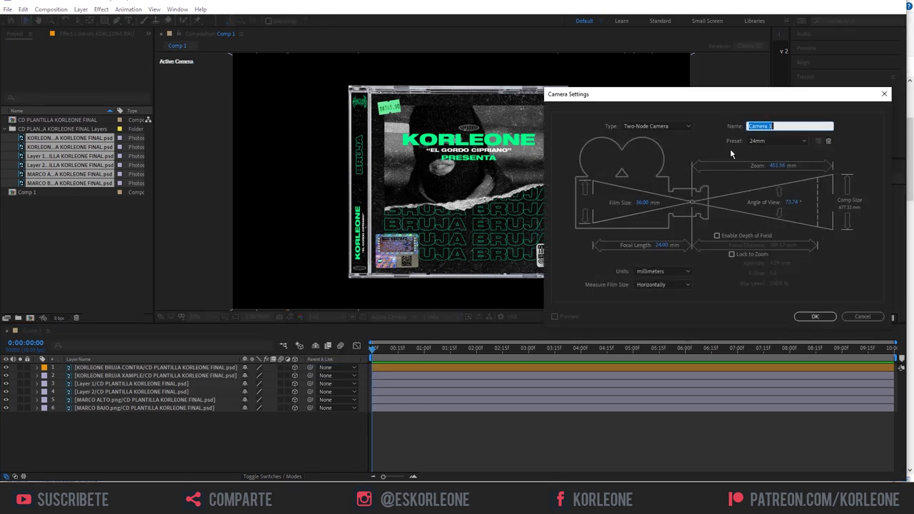
{"action": "left_click", "coordinate": [766, 141]}
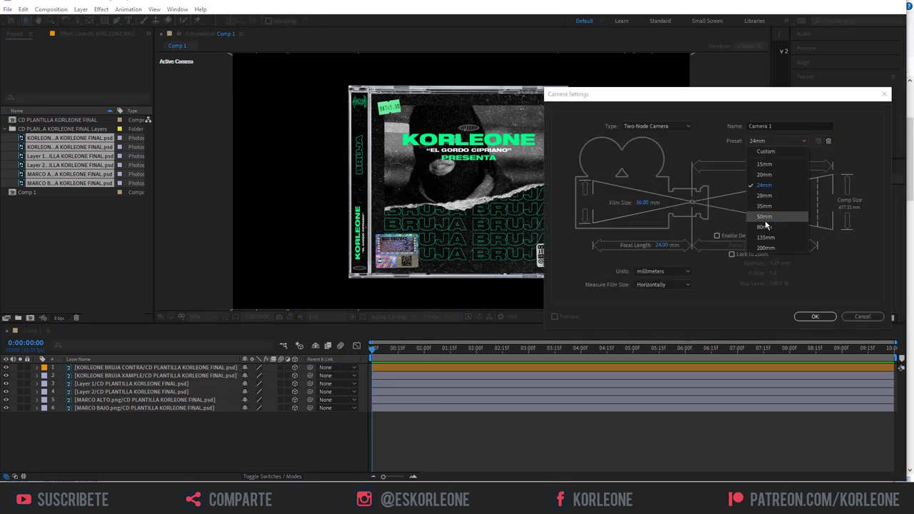
{"action": "left_click", "coordinate": [768, 196]}
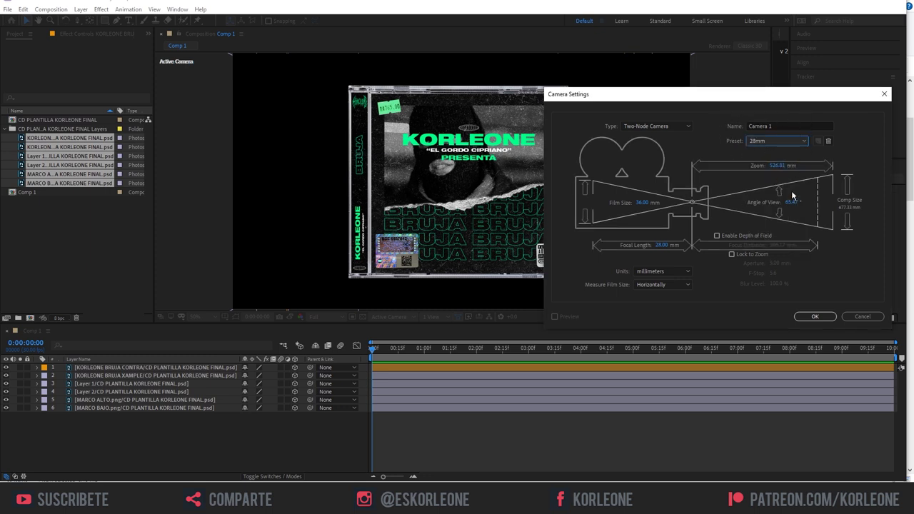
{"action": "left_click", "coordinate": [820, 316]}
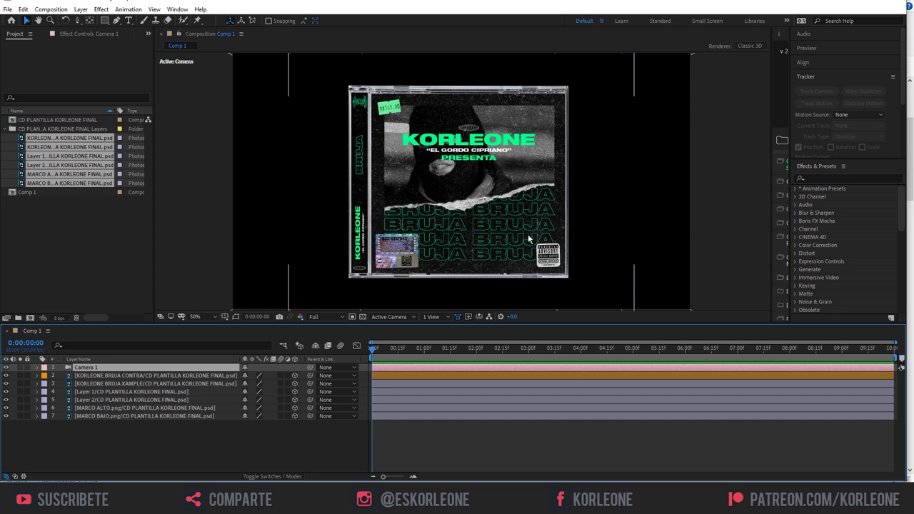
{"action": "left_click", "coordinate": [77, 21]}
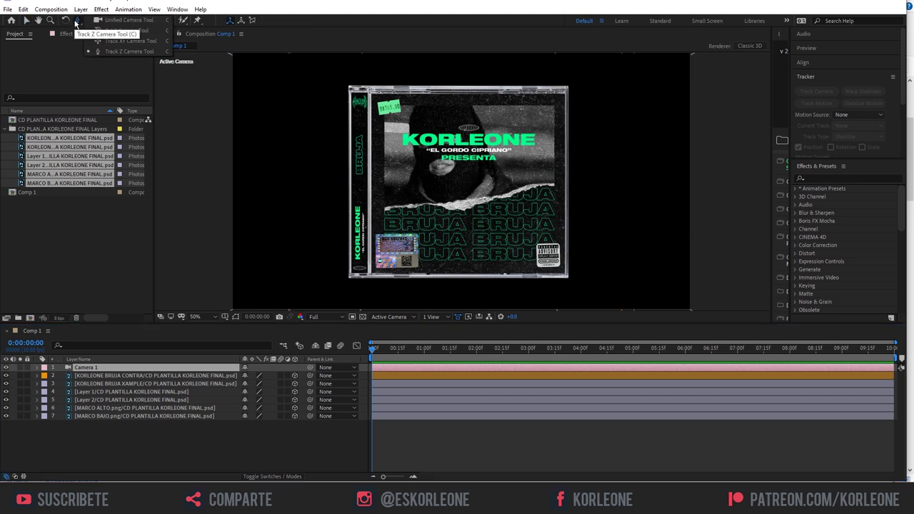
{"action": "left_click", "coordinate": [120, 21]}
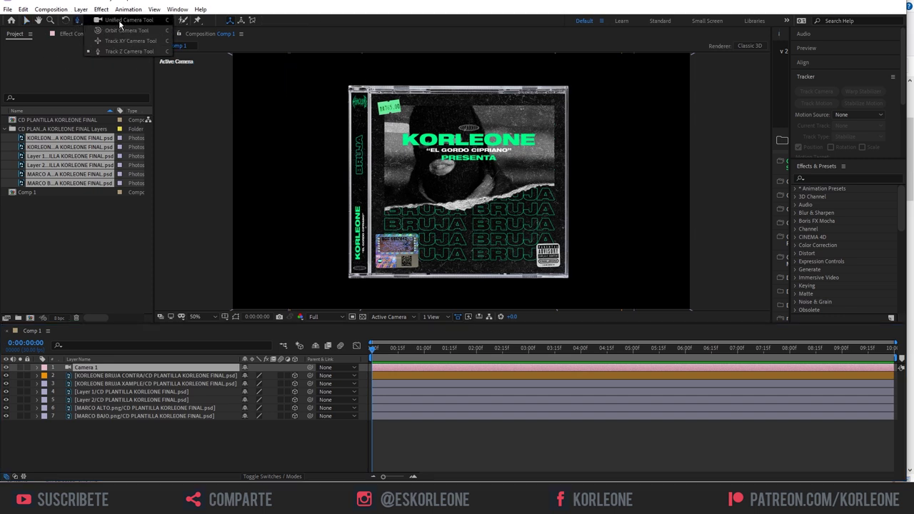
{"action": "left_click", "coordinate": [120, 22]}
{"action": "mouse_move", "coordinate": [405, 188]}
{"action": "left_mouse_down"}
{"action": "mouse_move", "coordinate": [478, 175]}
{"action": "mouse_move", "coordinate": [504, 203]}
{"action": "mouse_move", "coordinate": [601, 188]}
{"action": "mouse_move", "coordinate": [640, 159]}
{"action": "mouse_move", "coordinate": [435, 202]}
{"action": "mouse_move", "coordinate": [504, 210]}
{"action": "mouse_move", "coordinate": [355, 148]}
{"action": "mouse_move", "coordinate": [527, 231]}
{"action": "mouse_move", "coordinate": [451, 265]}
{"action": "left_mouse_up"}
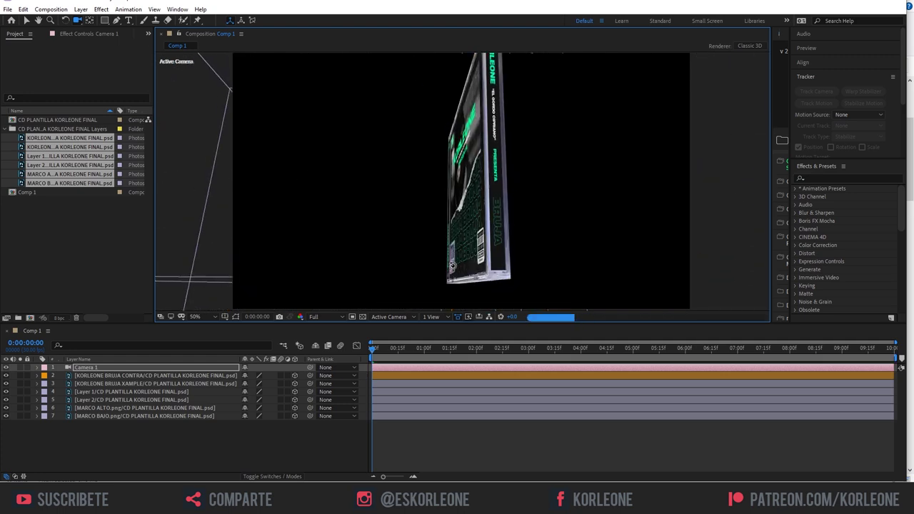
{"action": "mouse_move", "coordinate": [452, 265]}
{"action": "left_mouse_down"}
{"action": "mouse_move", "coordinate": [523, 146]}
{"action": "mouse_move", "coordinate": [579, 148]}
{"action": "mouse_move", "coordinate": [553, 136]}
{"action": "left_mouse_up"}
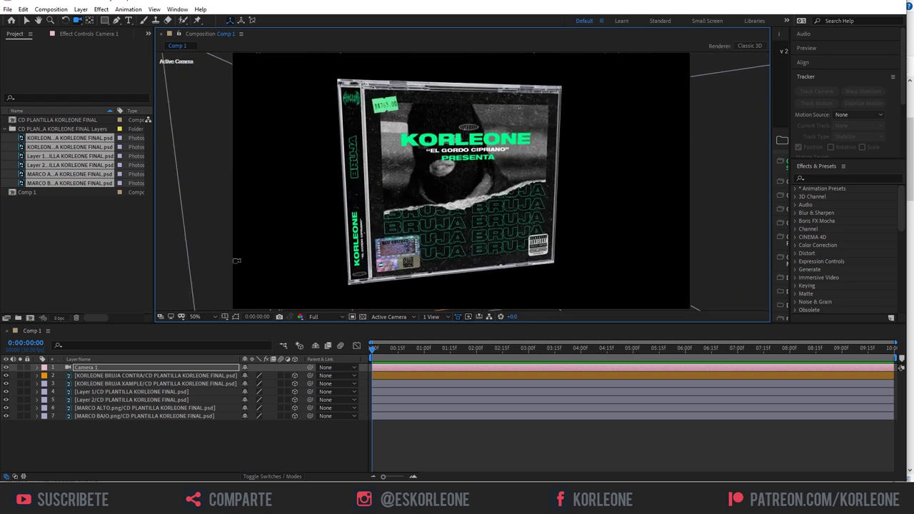
{"action": "left_click", "coordinate": [37, 368]}
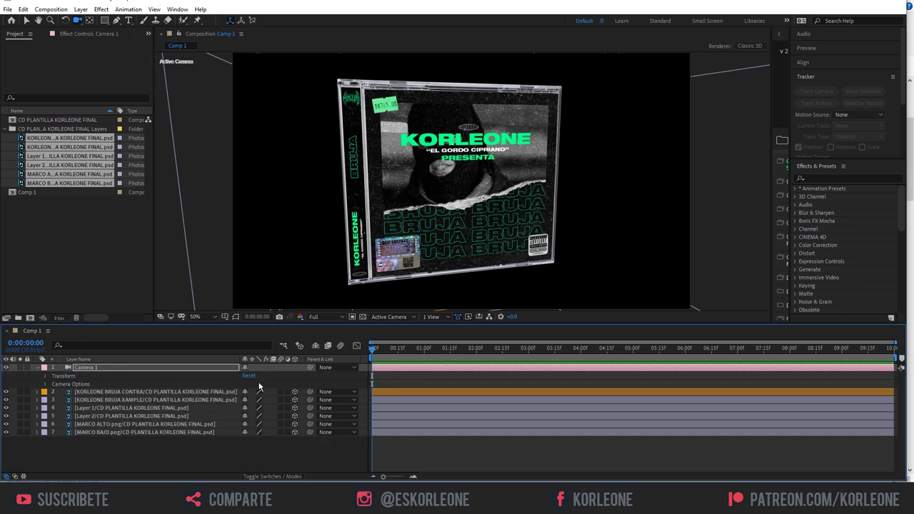
{"action": "left_click", "coordinate": [250, 376]}
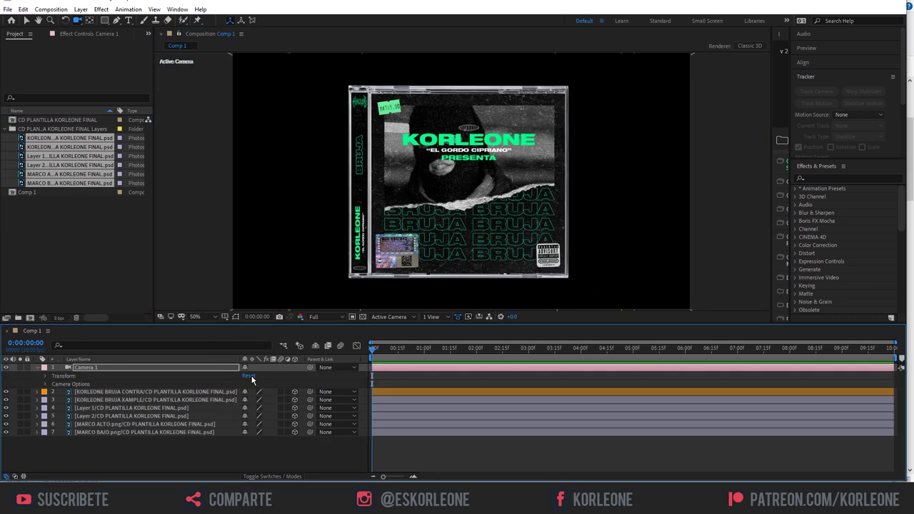
{"action": "left_click", "coordinate": [26, 20]}
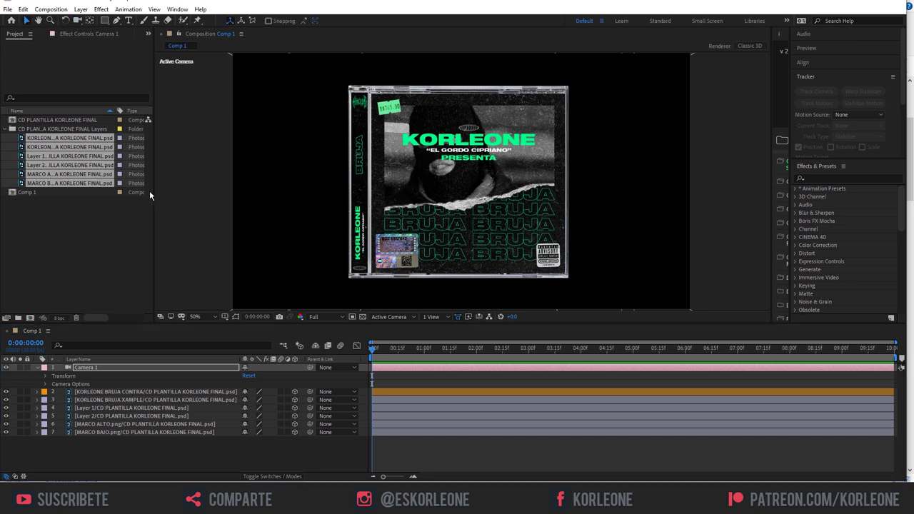
{"action": "left_click", "coordinate": [273, 462]}
{"action": "left_click", "coordinate": [37, 368]}
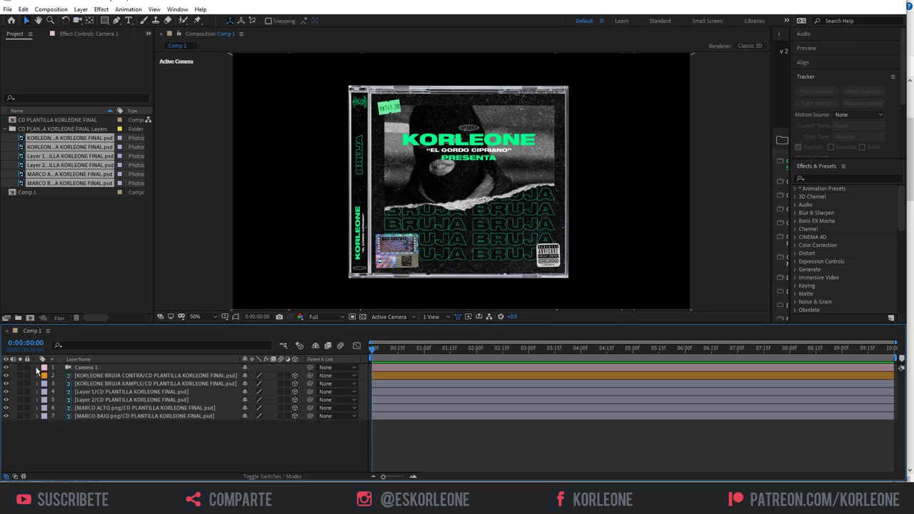
Step: Add a Null Object layer, Null 1, to the composition
{"action": "right_click", "coordinate": [156, 440]}
{"action": "mouse_move", "coordinate": [214, 330]}
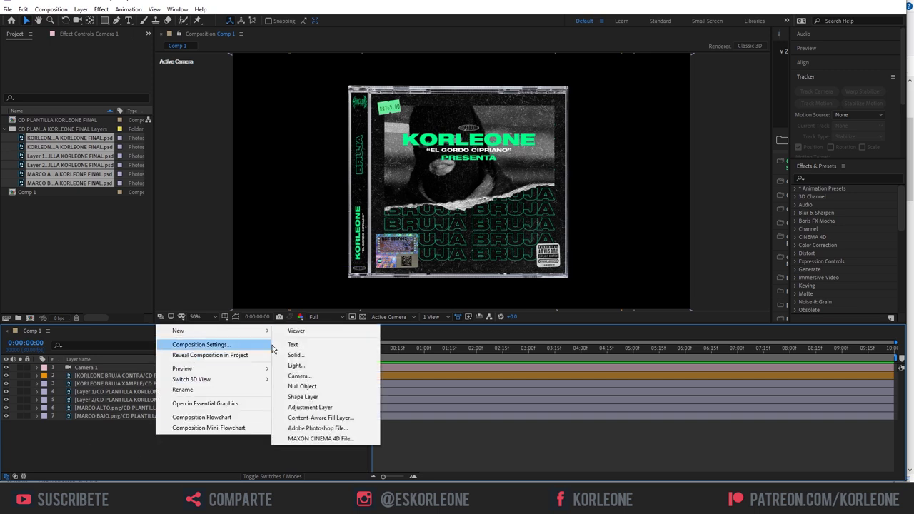
{"action": "left_click", "coordinate": [310, 390]}
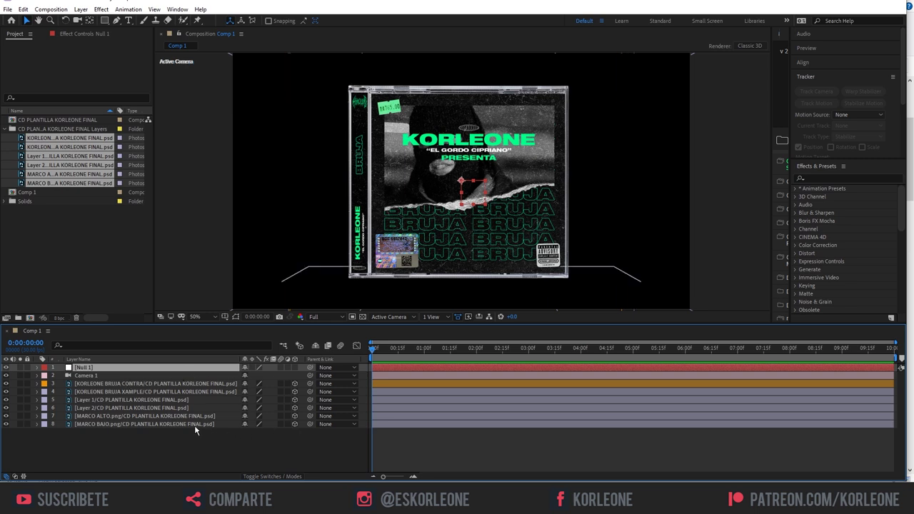
Step: Pick-whip layers 3 through 8 onto Null 1 as their parent
{"action": "left_click", "coordinate": [204, 383]}
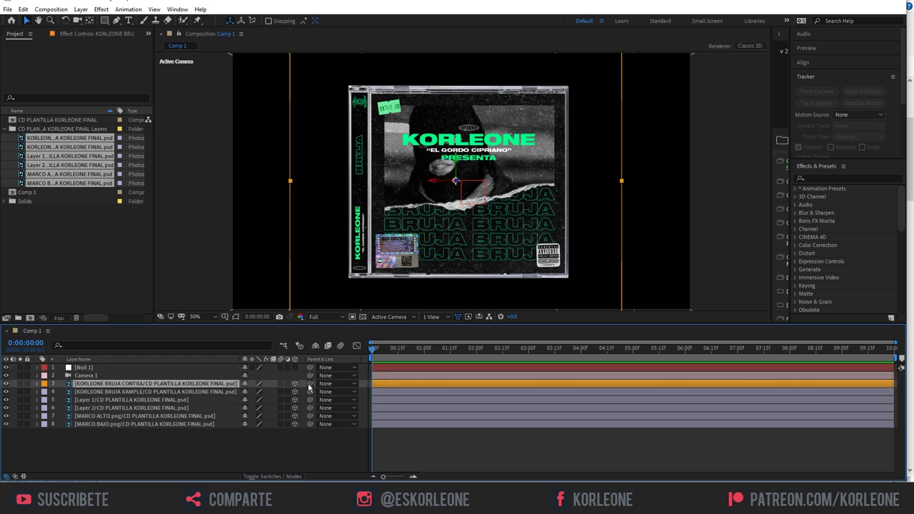
{"action": "left_click_drag", "start_coordinate": [224, 387], "coordinate": [104, 371]}
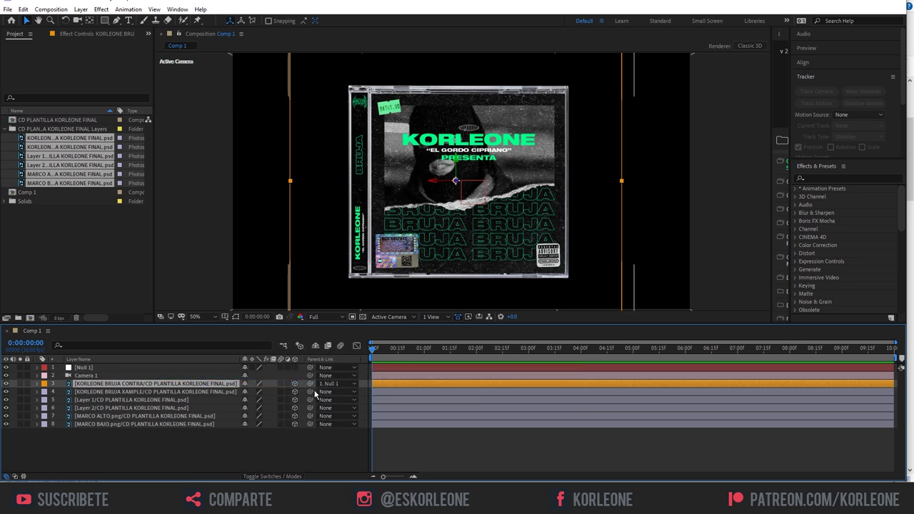
{"action": "mouse_move", "coordinate": [309, 392]}
{"action": "left_mouse_down"}
{"action": "mouse_move", "coordinate": [171, 384]}
{"action": "mouse_move", "coordinate": [107, 369]}
{"action": "left_mouse_up"}
{"action": "left_click_drag", "start_coordinate": [303, 405], "coordinate": [118, 369]}
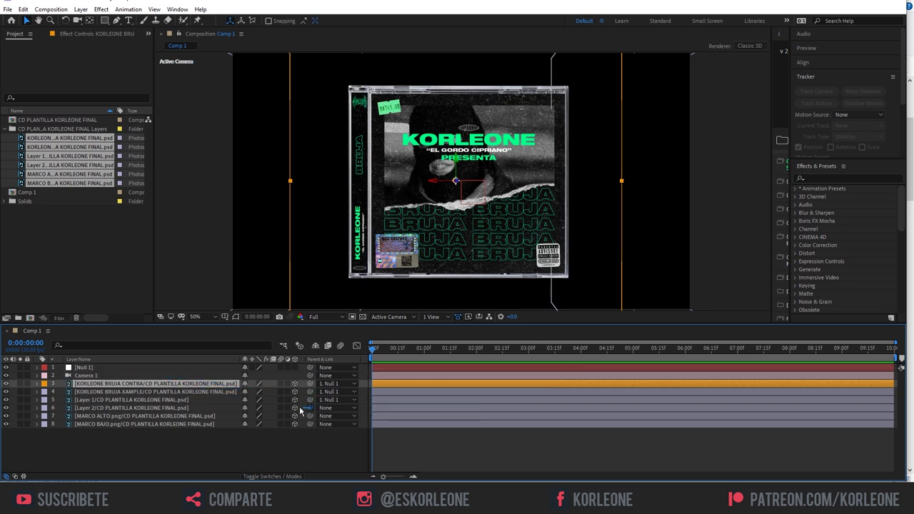
{"action": "left_click_drag", "start_coordinate": [301, 410], "coordinate": [104, 368]}
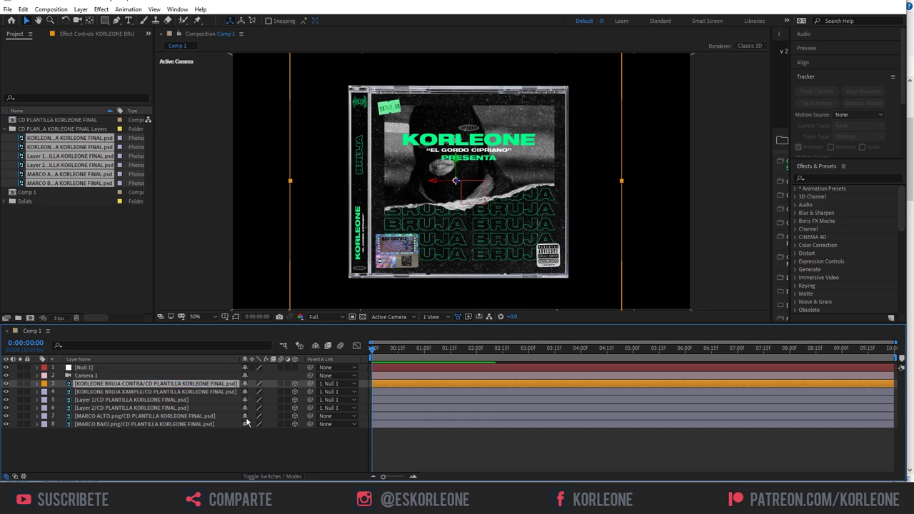
{"action": "left_click_drag", "start_coordinate": [302, 416], "coordinate": [114, 367]}
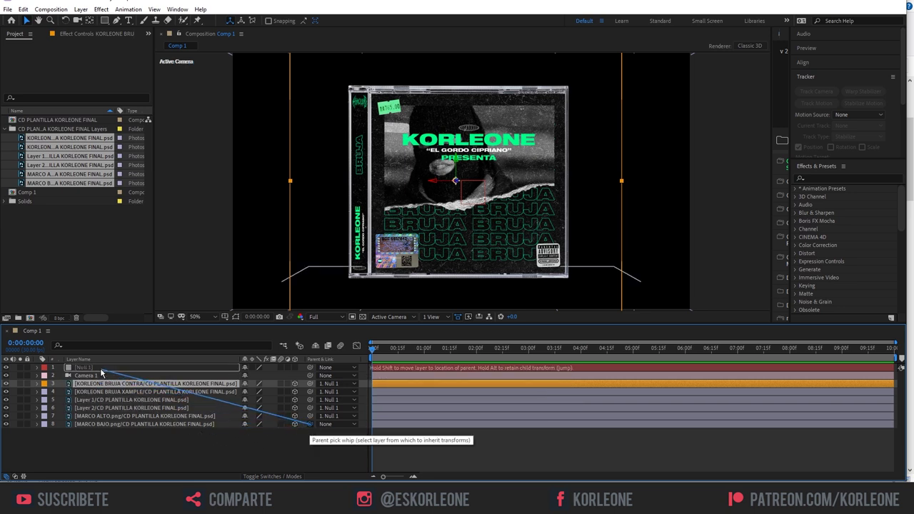
{"action": "left_click_drag", "start_coordinate": [274, 433], "coordinate": [100, 367]}
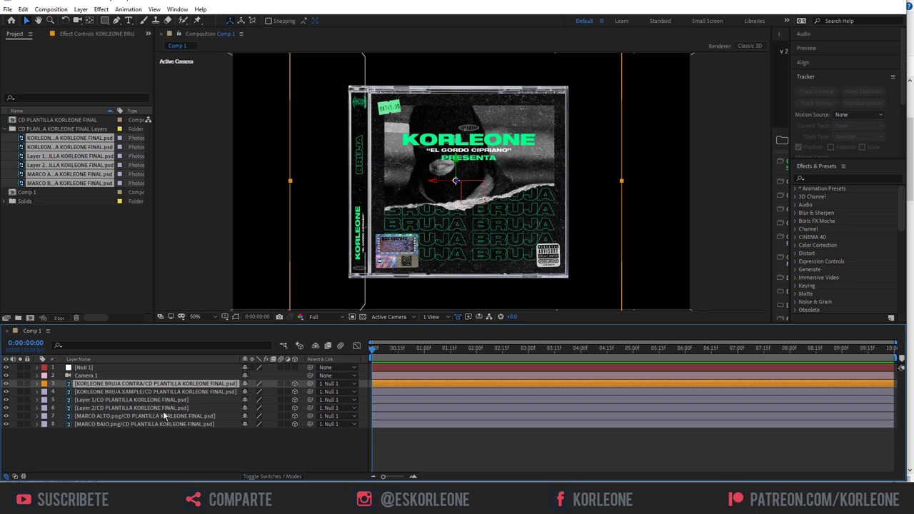
{"action": "left_click", "coordinate": [298, 462]}
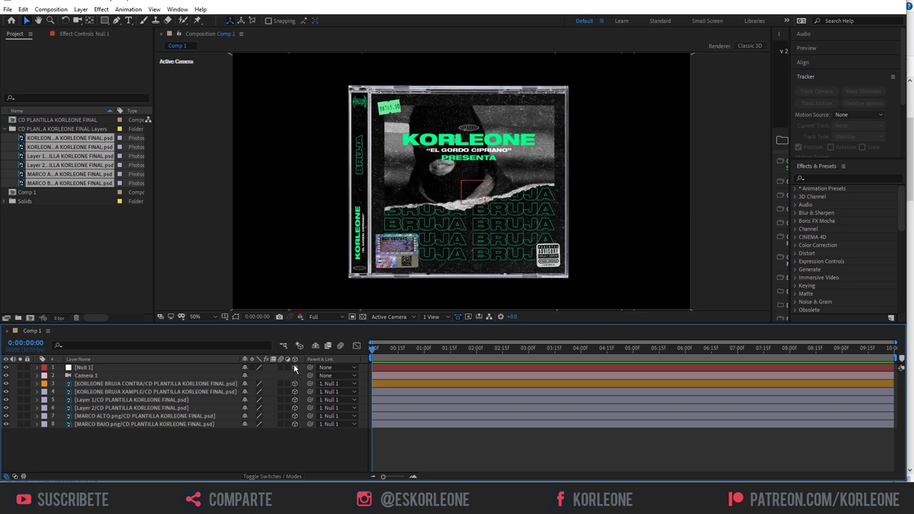
Step: Test Null 1's X and Y rotations, then give Y Rotation the expression time*360/10
{"action": "left_click", "coordinate": [86, 367]}
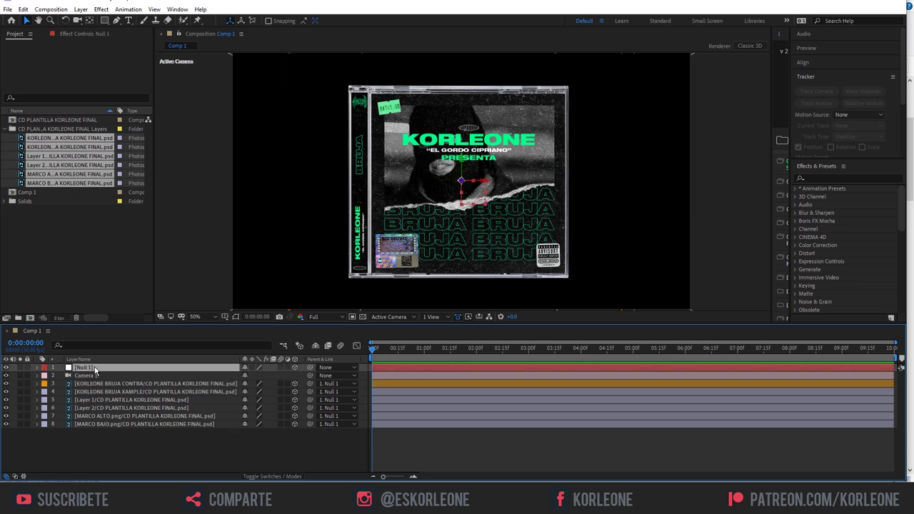
{"action": "key", "text": "r"}
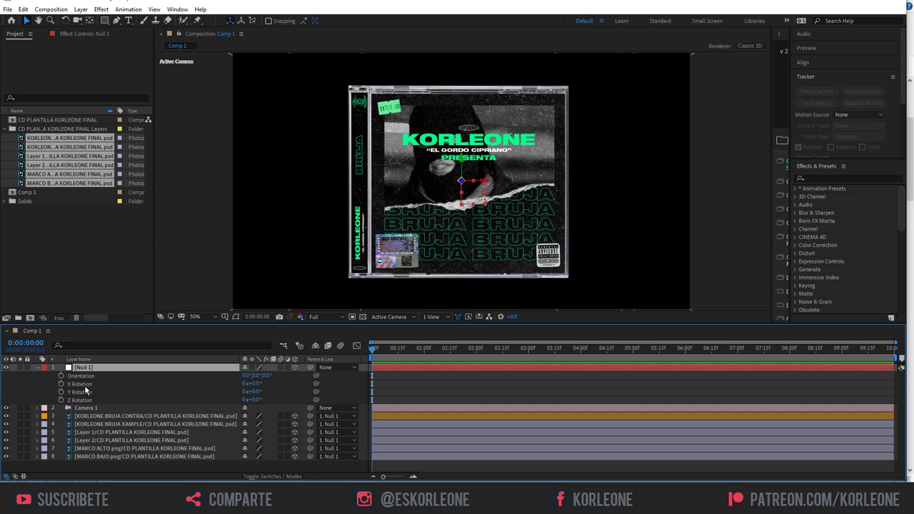
{"action": "left_click", "coordinate": [85, 390]}
{"action": "mouse_move", "coordinate": [256, 383]}
{"action": "left_mouse_down"}
{"action": "mouse_move", "coordinate": [333, 392]}
{"action": "mouse_move", "coordinate": [255, 392]}
{"action": "mouse_move", "coordinate": [271, 401]}
{"action": "left_mouse_up"}
{"action": "key", "text": "ctrl+z"}
{"action": "mouse_move", "coordinate": [256, 393]}
{"action": "left_mouse_down"}
{"action": "mouse_move", "coordinate": [272, 392]}
{"action": "mouse_move", "coordinate": [243, 395]}
{"action": "left_mouse_up"}
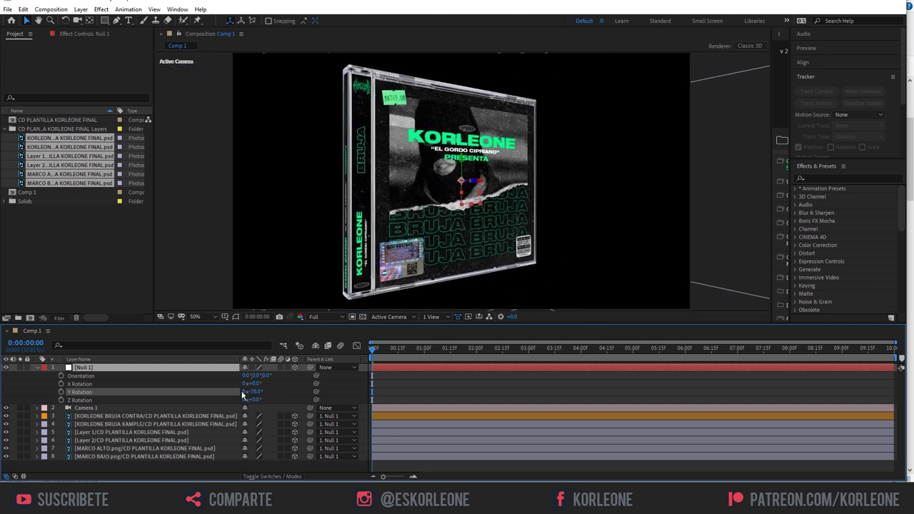
{"action": "key", "text": "ctrl+z"}
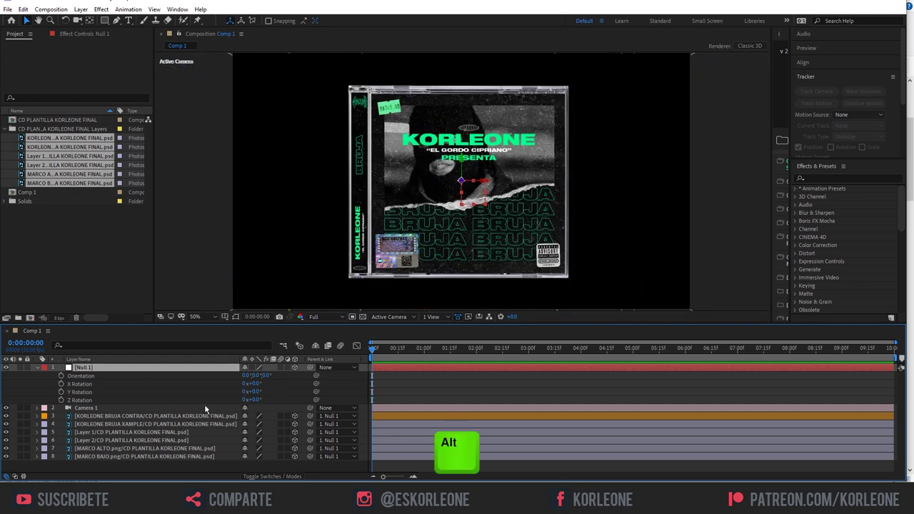
{"action": "left_click", "coordinate": [62, 393], "text": "alt"}
{"action": "type", "text": "time*360/10"}
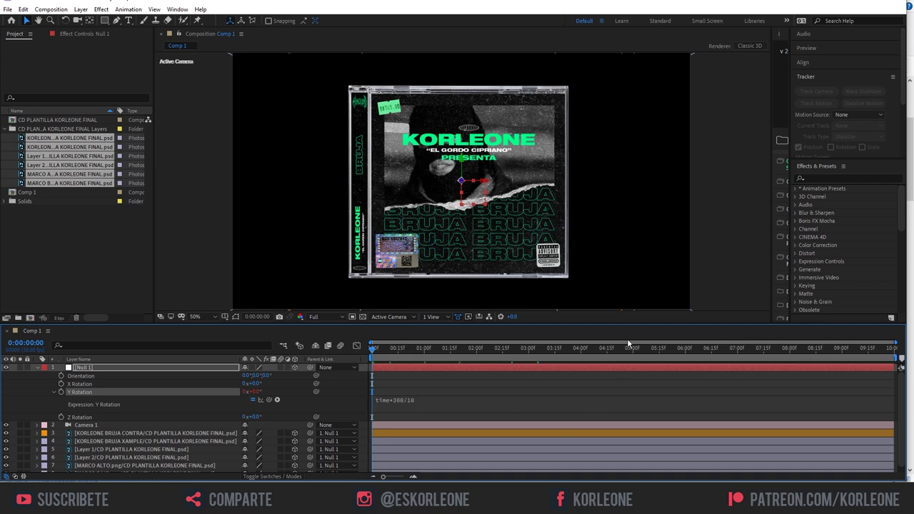
Step: Enlarge the viewer and play back to watch the CD case spin
{"action": "left_click_drag", "start_coordinate": [571, 322], "coordinate": [565, 393]}
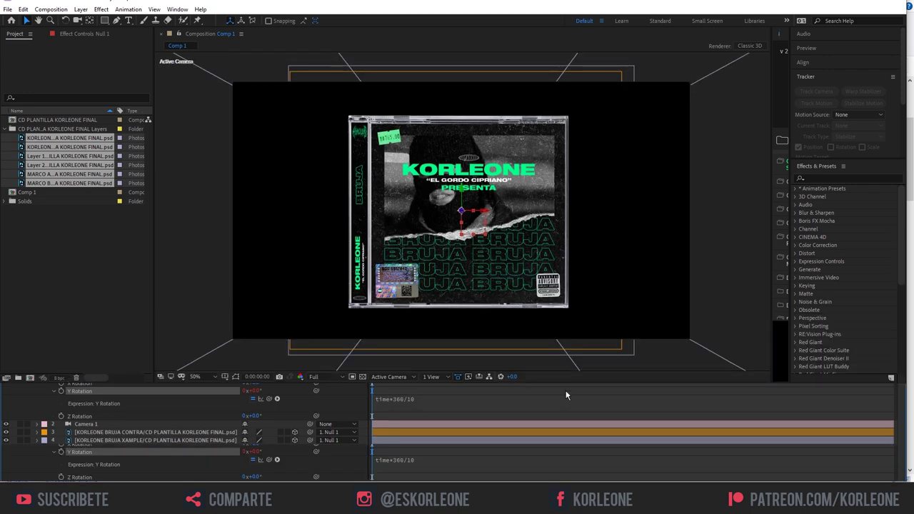
{"action": "left_click_drag", "start_coordinate": [653, 312], "coordinate": [636, 300]}
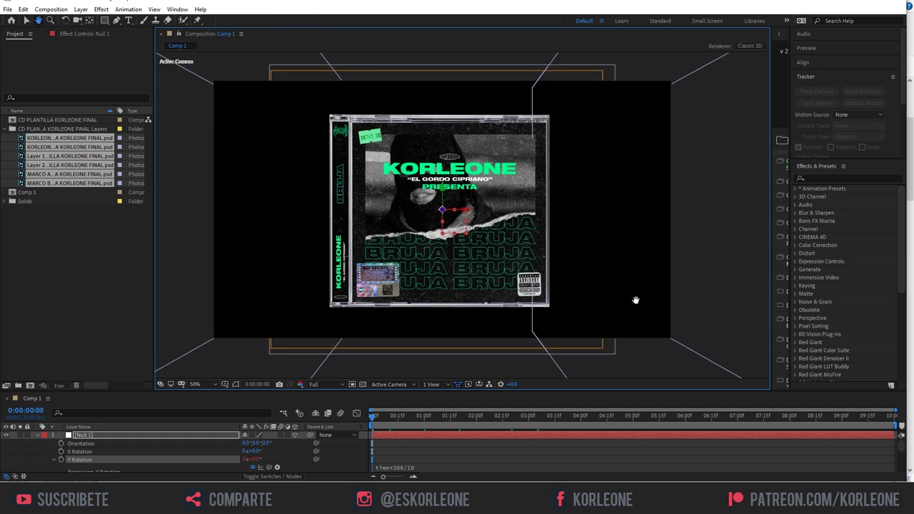
{"action": "key", "text": "ctrl+Down"}
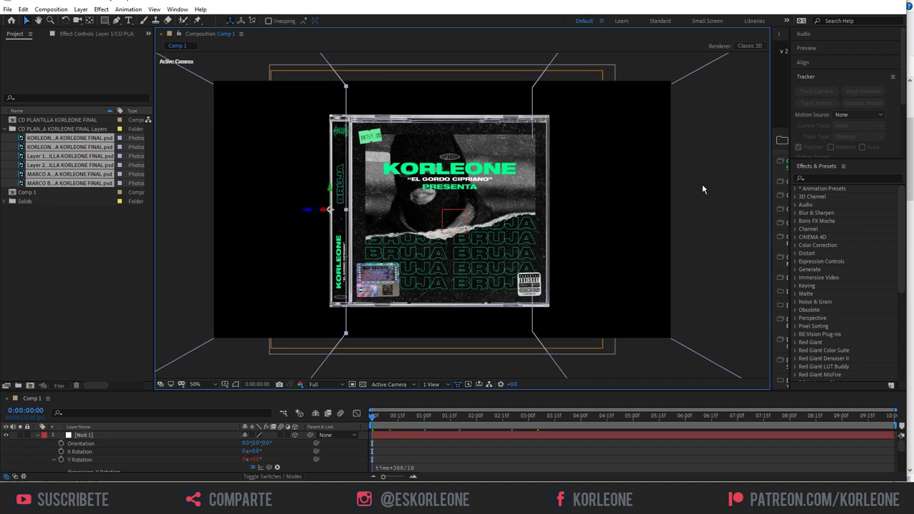
{"action": "key", "text": "space"}
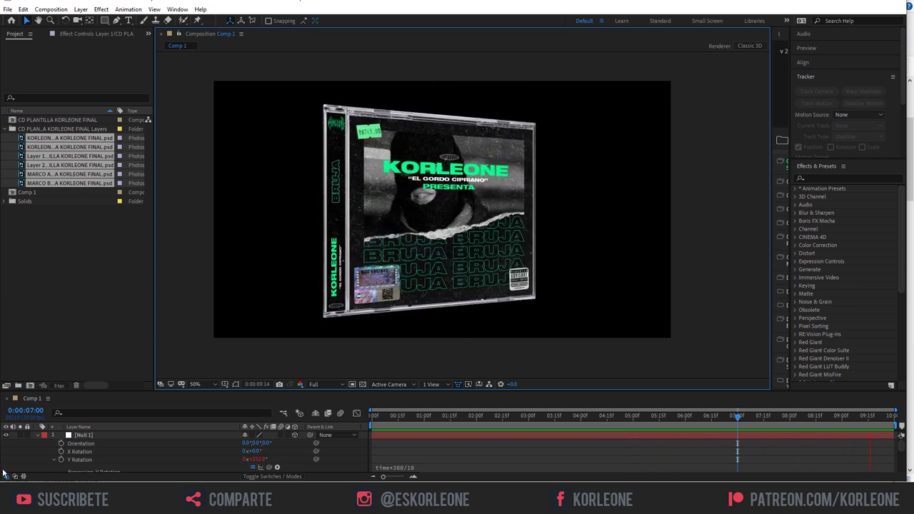
{"action": "mouse_move", "coordinate": [451, 415]}
{"action": "left_mouse_down"}
{"action": "mouse_move", "coordinate": [557, 429]}
{"action": "mouse_move", "coordinate": [556, 446]}
{"action": "mouse_move", "coordinate": [511, 443]}
{"action": "left_mouse_up"}
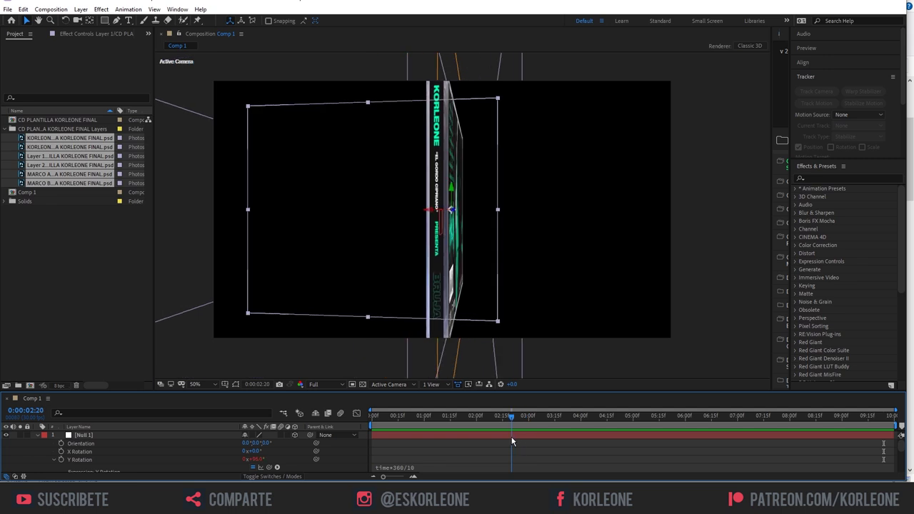
Step: Select Camera 1 and orbit it to reframe the CD case
{"action": "left_click", "coordinate": [39, 436]}
{"action": "left_click", "coordinate": [88, 445]}
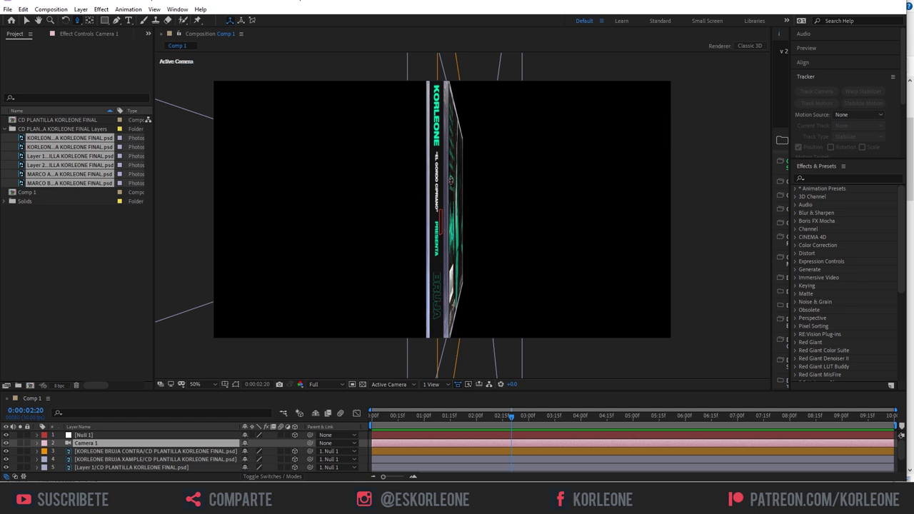
{"action": "left_click_drag", "start_coordinate": [448, 190], "coordinate": [449, 246]}
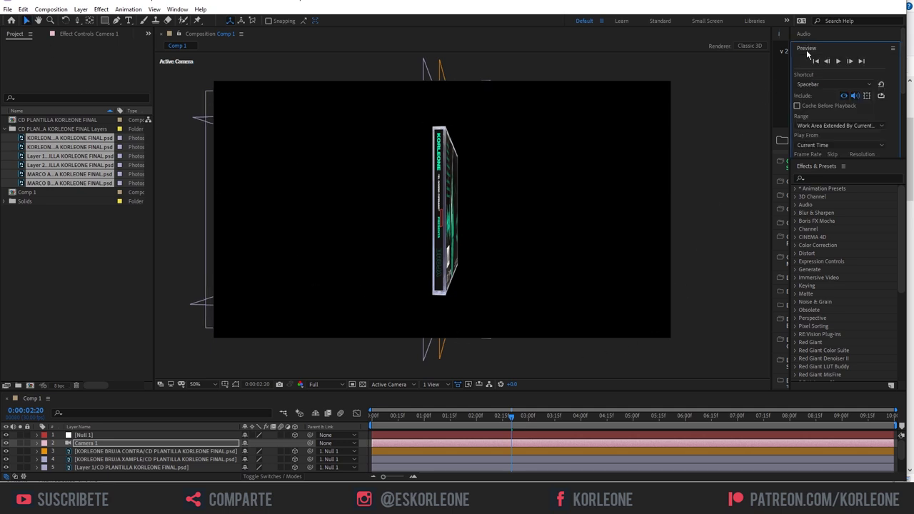
Step: From frame 0, orbit and dolly Camera 1, then preview the spin to about 9 seconds
{"action": "left_click", "coordinate": [816, 62]}
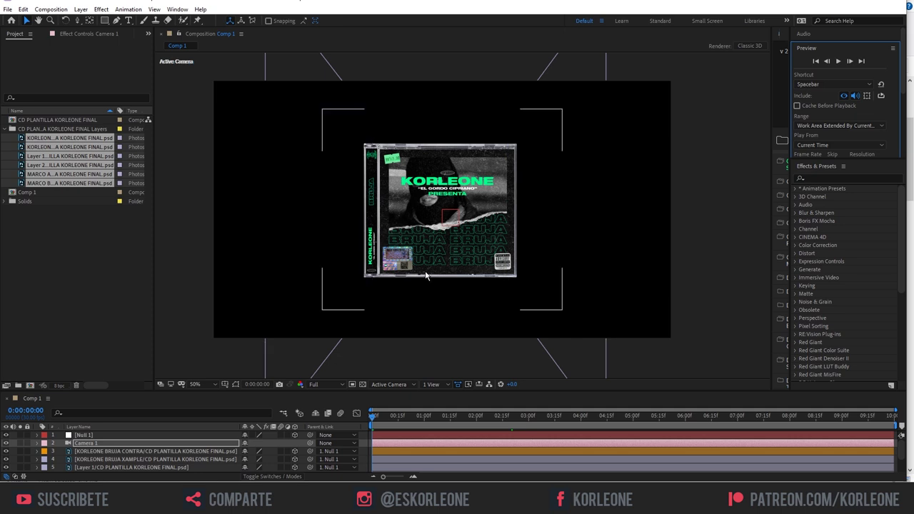
{"action": "left_click_drag", "start_coordinate": [451, 233], "coordinate": [450, 220]}
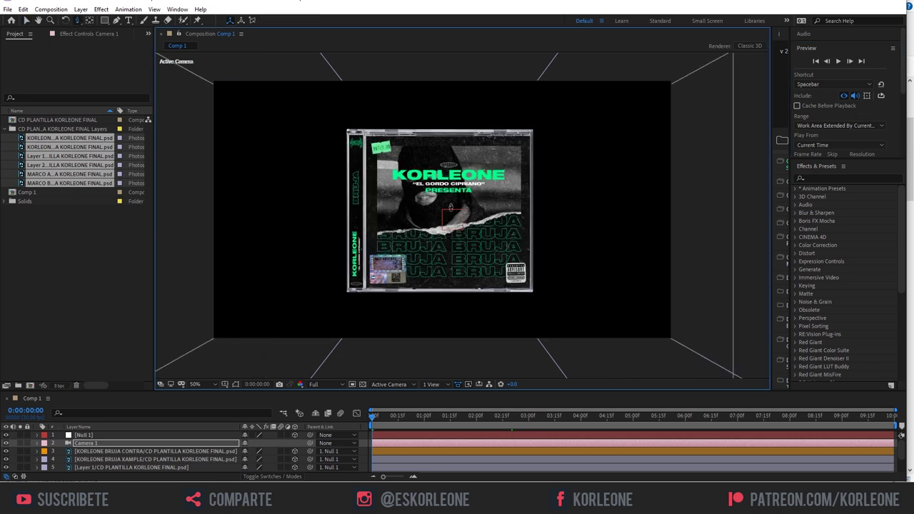
{"action": "scroll", "coordinate": [450, 220], "scroll_direction": "up", "scroll_amount": 2}
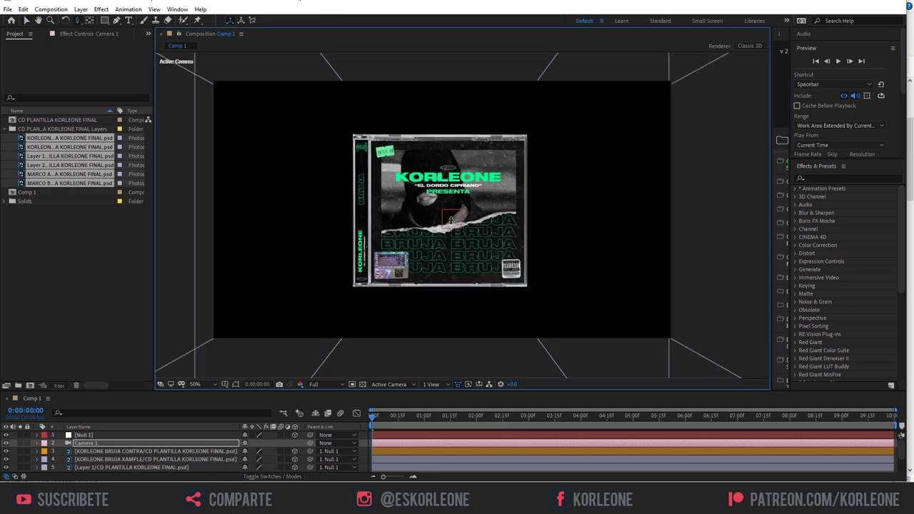
{"action": "scroll", "coordinate": [449, 225], "scroll_direction": "down", "scroll_amount": 1}
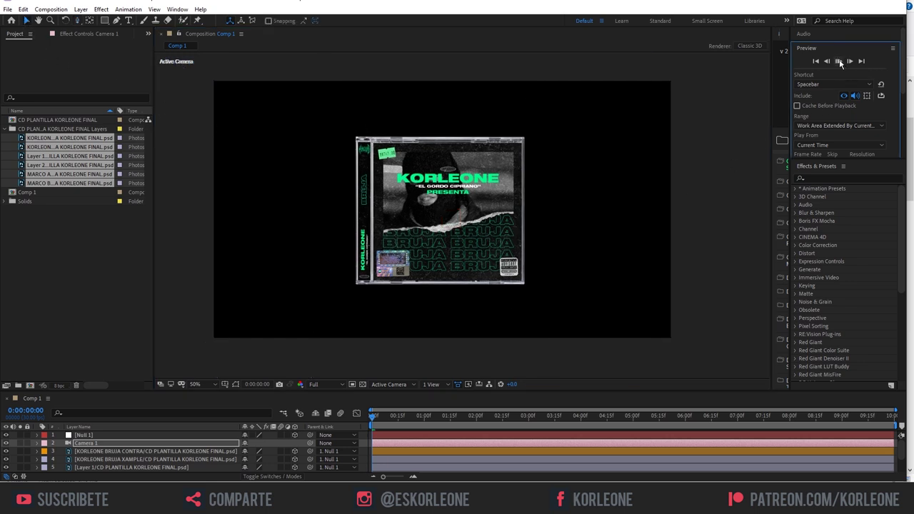
{"action": "key", "text": "space"}
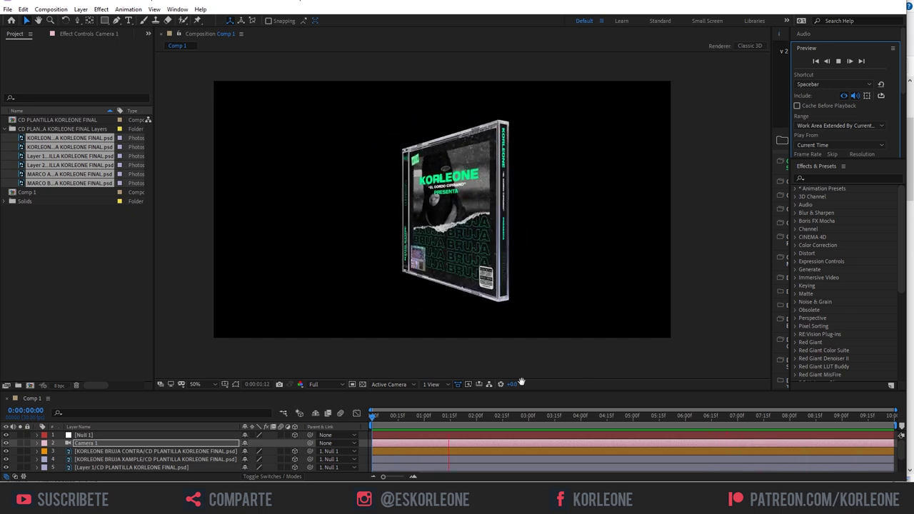
{"action": "mouse_move", "coordinate": [451, 420]}
{"action": "left_mouse_down"}
{"action": "mouse_move", "coordinate": [870, 421]}
{"action": "mouse_move", "coordinate": [361, 417]}
{"action": "left_mouse_up"}
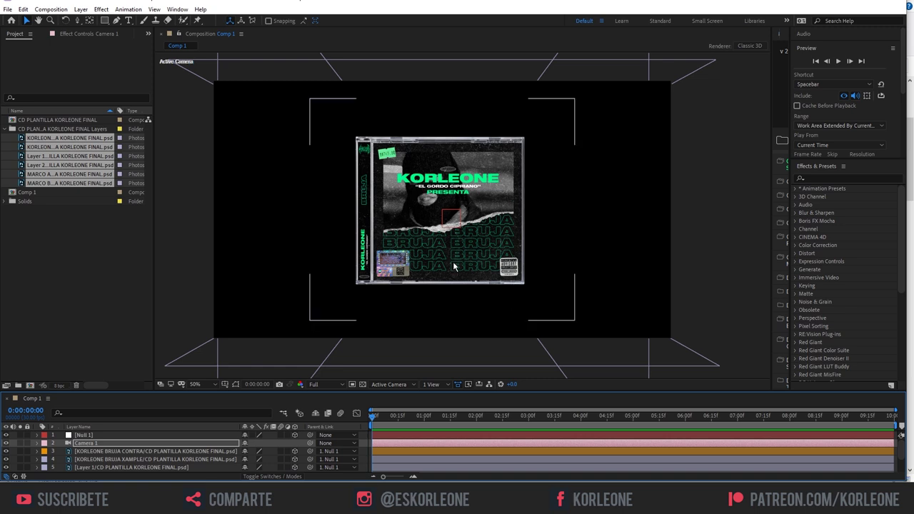
Step: Change Null 1's Y Rotation expression to time*720/10 and enlarge the viewer again
{"action": "left_click", "coordinate": [37, 436]}
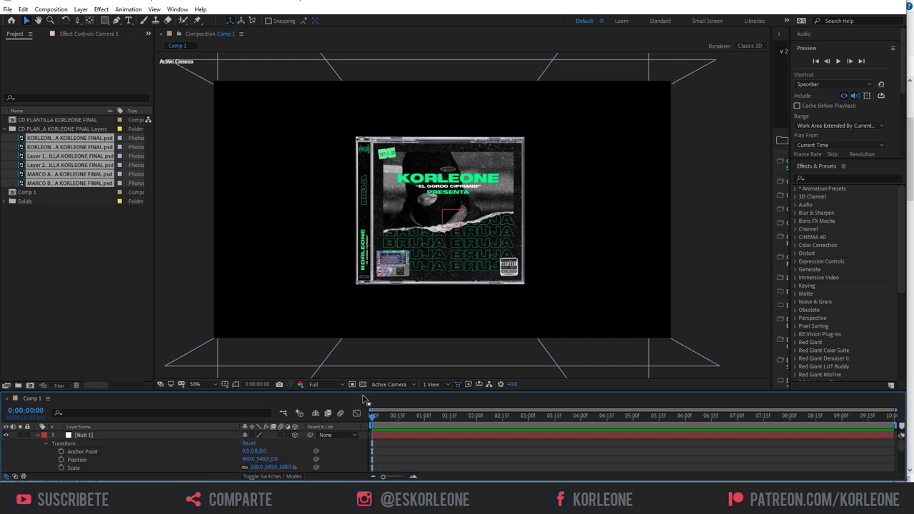
{"action": "left_click_drag", "start_coordinate": [361, 391], "coordinate": [359, 323]}
{"action": "type", "text": "time*720/10"}
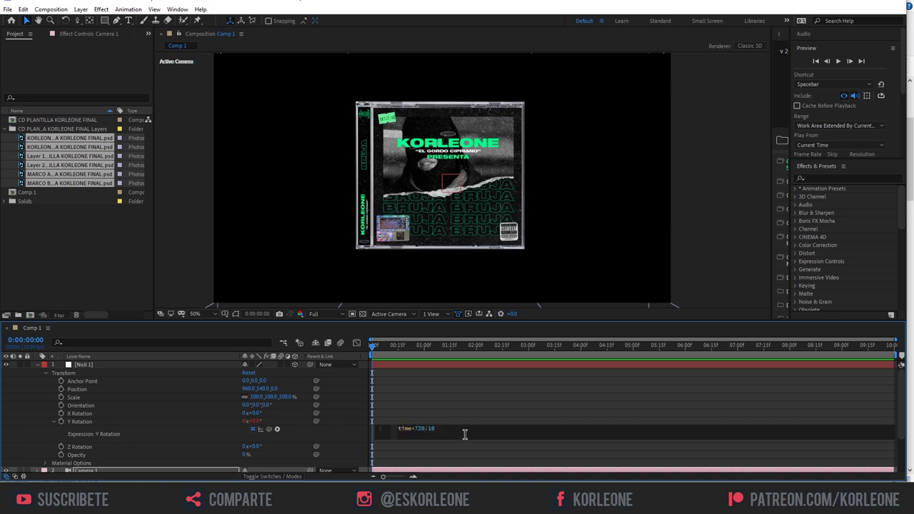
{"action": "key", "text": "KP_Enter"}
{"action": "left_click_drag", "start_coordinate": [572, 320], "coordinate": [573, 396]}
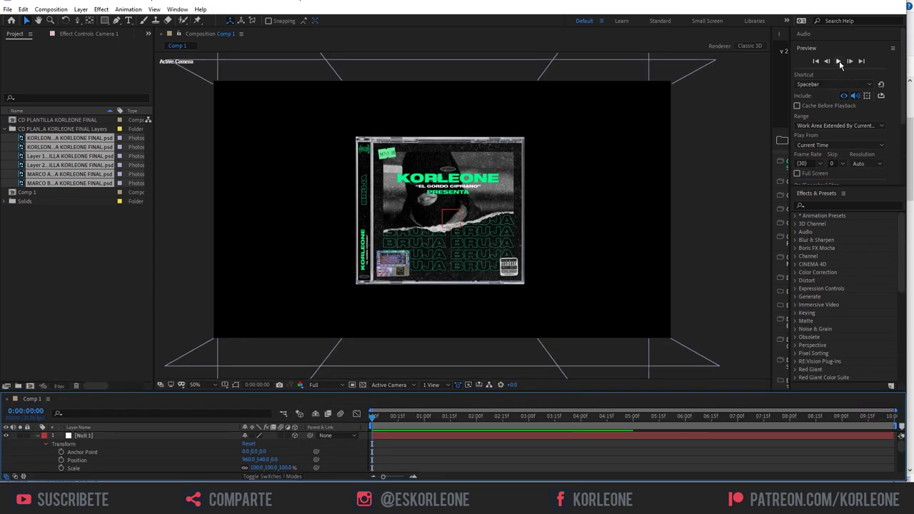
Step: Play the composition preview to watch the CD case spin around to its back cover
{"action": "left_click", "coordinate": [840, 62]}
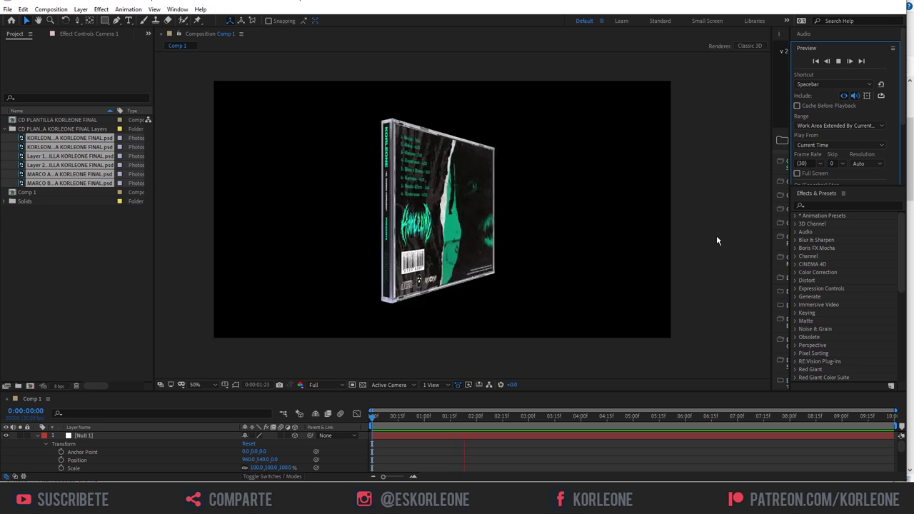